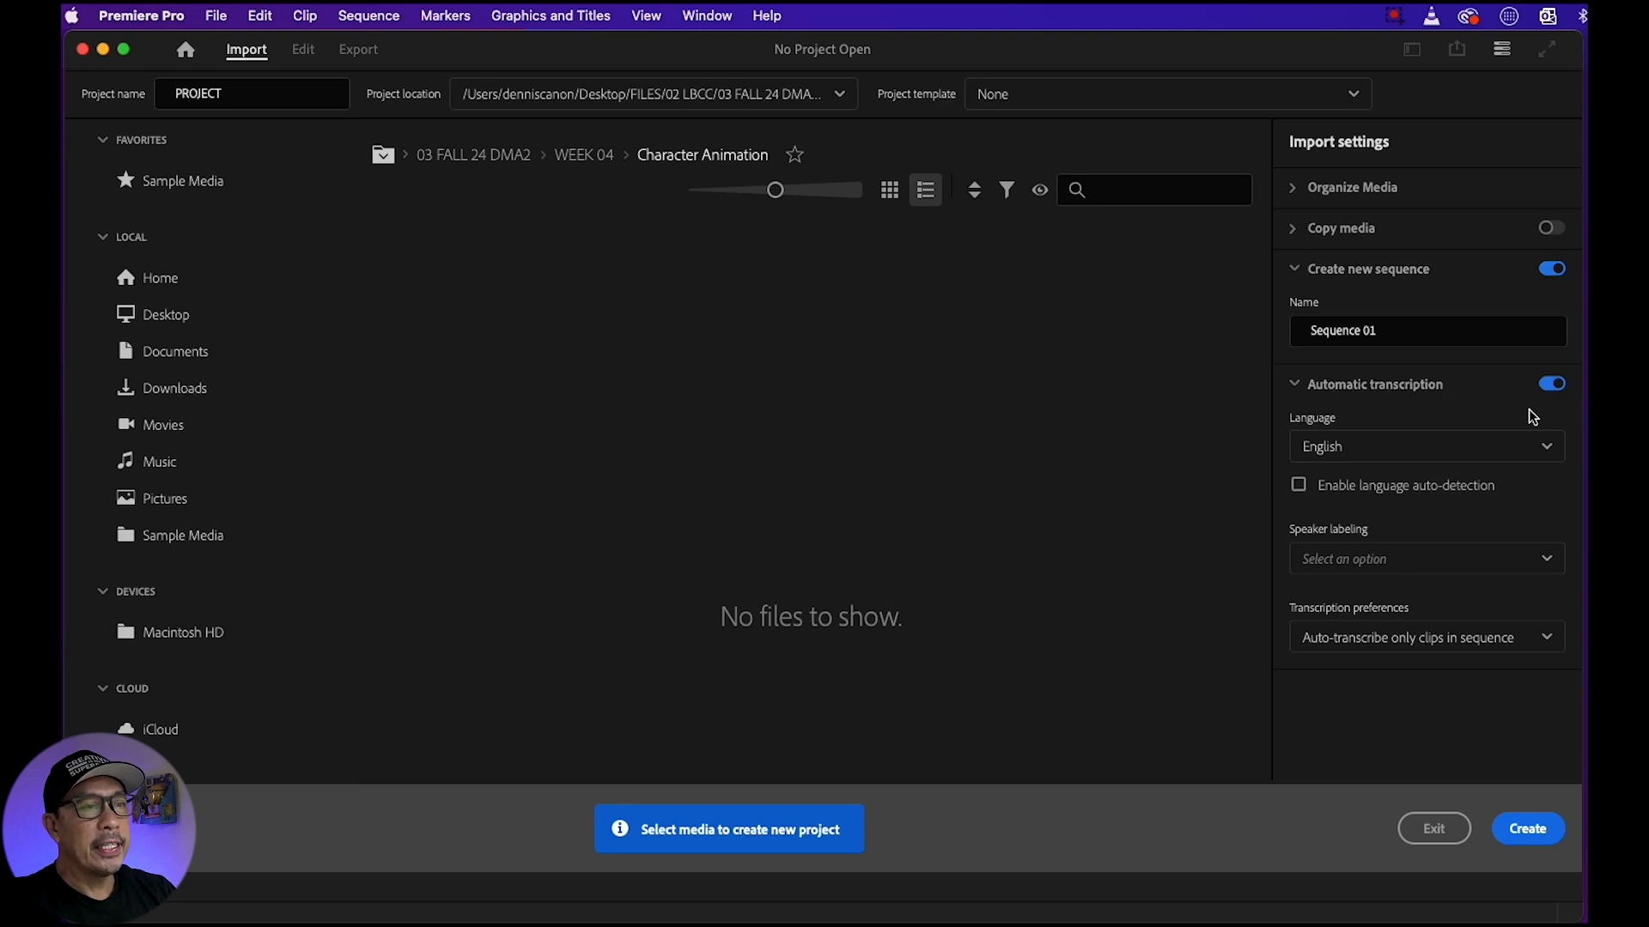
Create the project named PROJECT without any media and switch to the Starter workspace
{"action": "left_click", "coordinate": [1529, 829]}
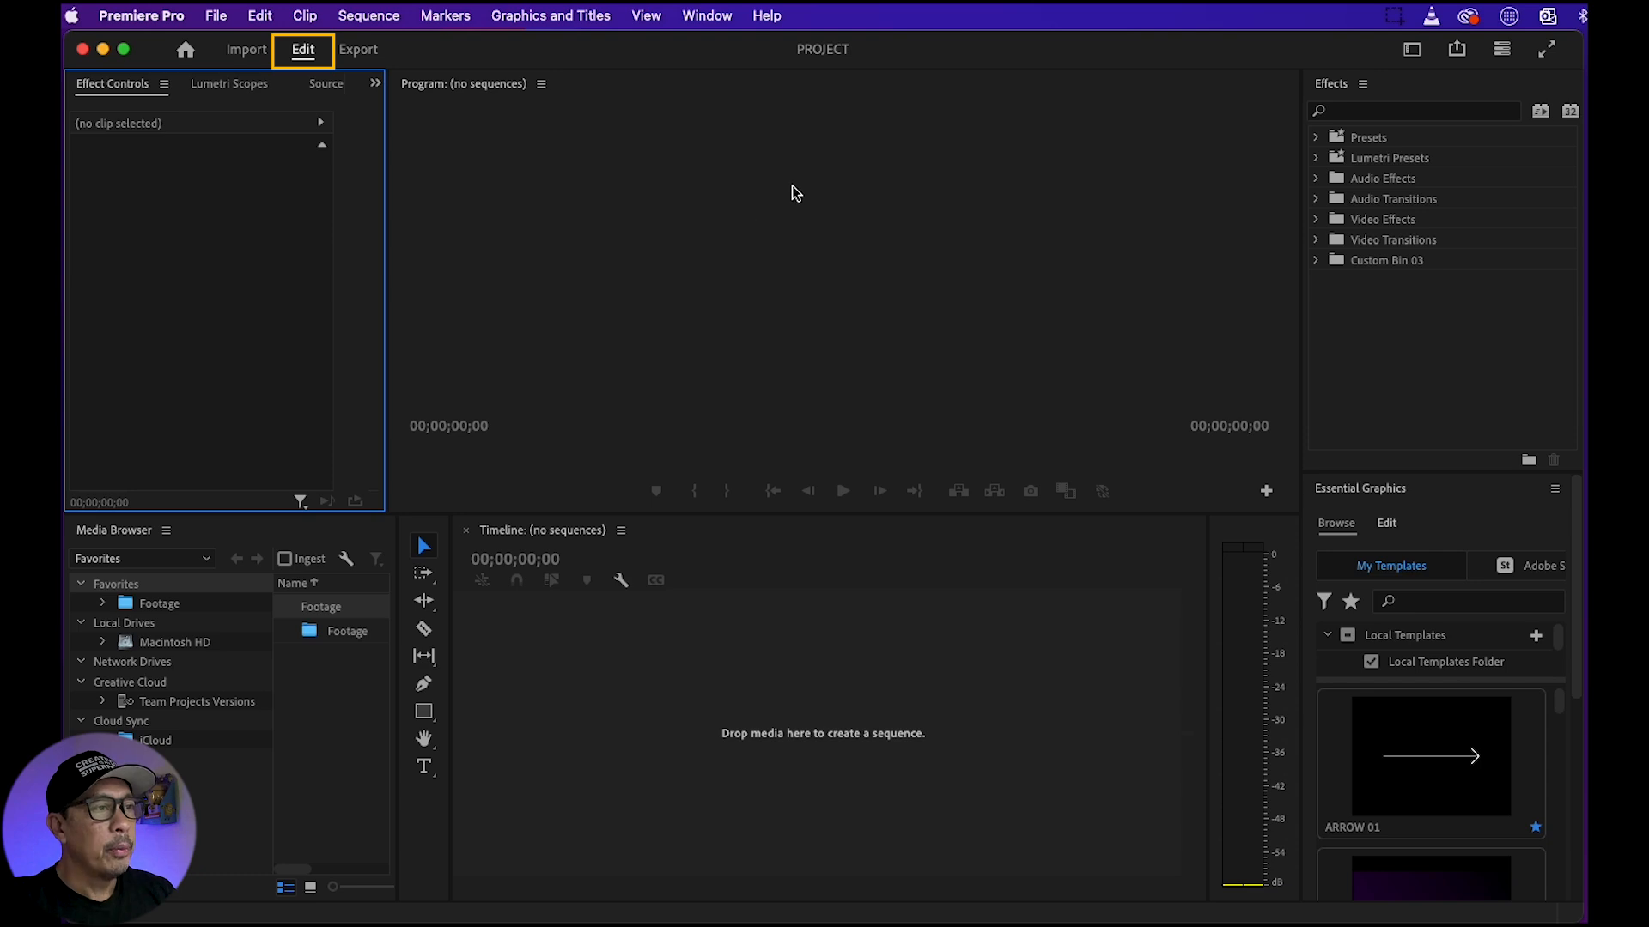
{"action": "left_click", "coordinate": [707, 16]}
{"action": "mouse_move", "coordinate": [713, 43]}
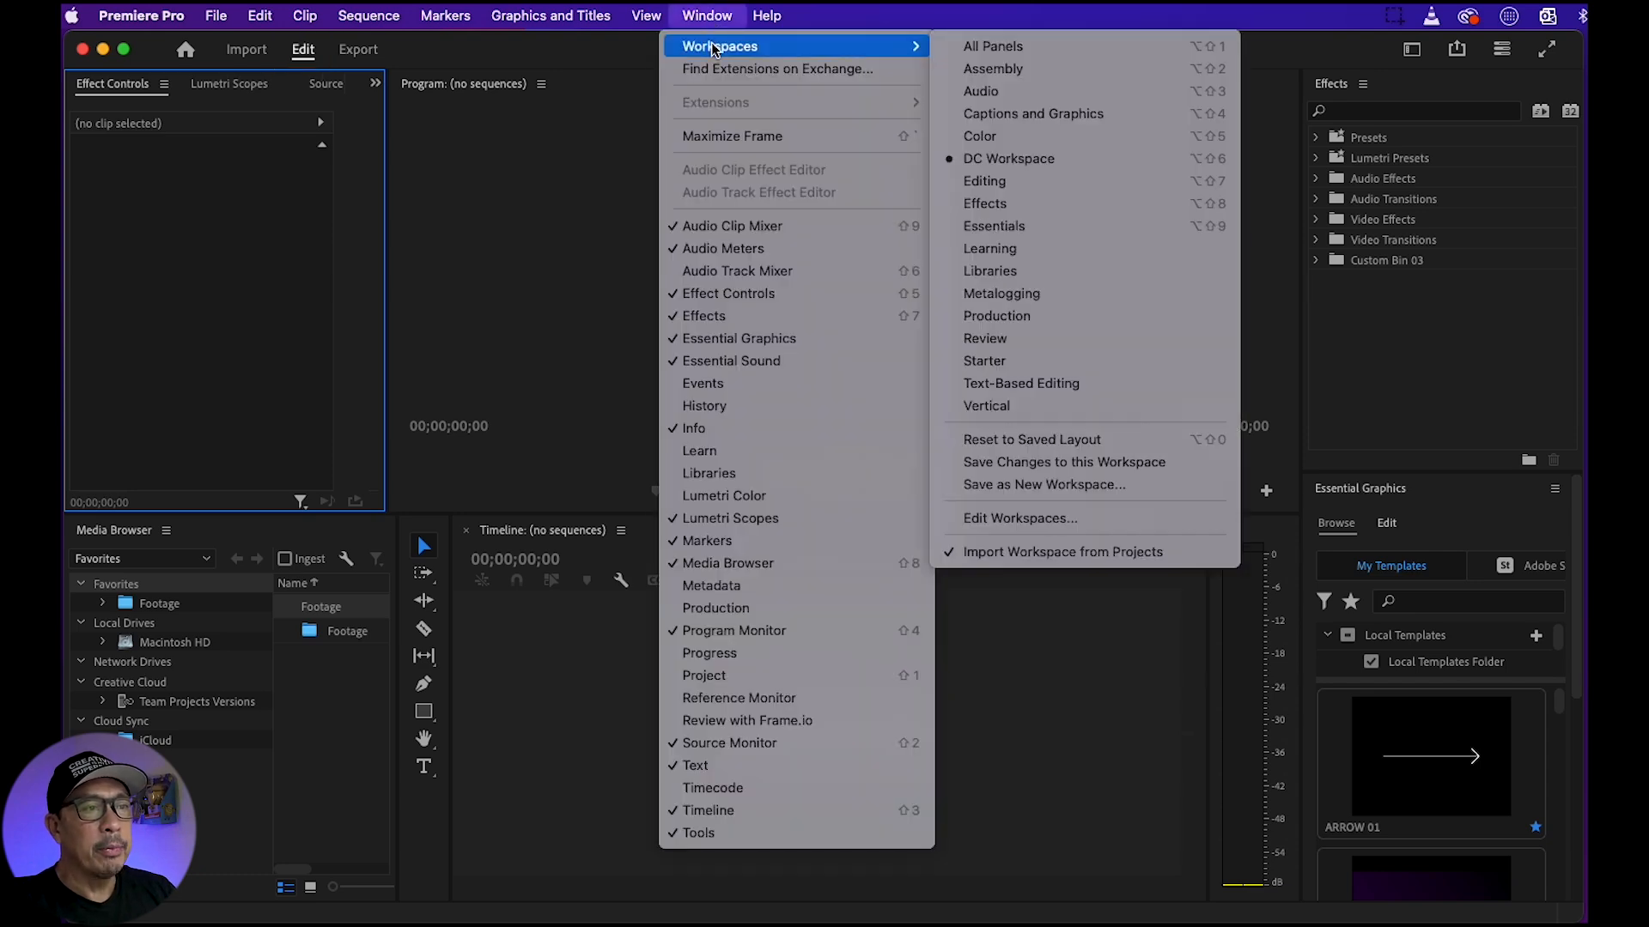
{"action": "left_click", "coordinate": [986, 360]}
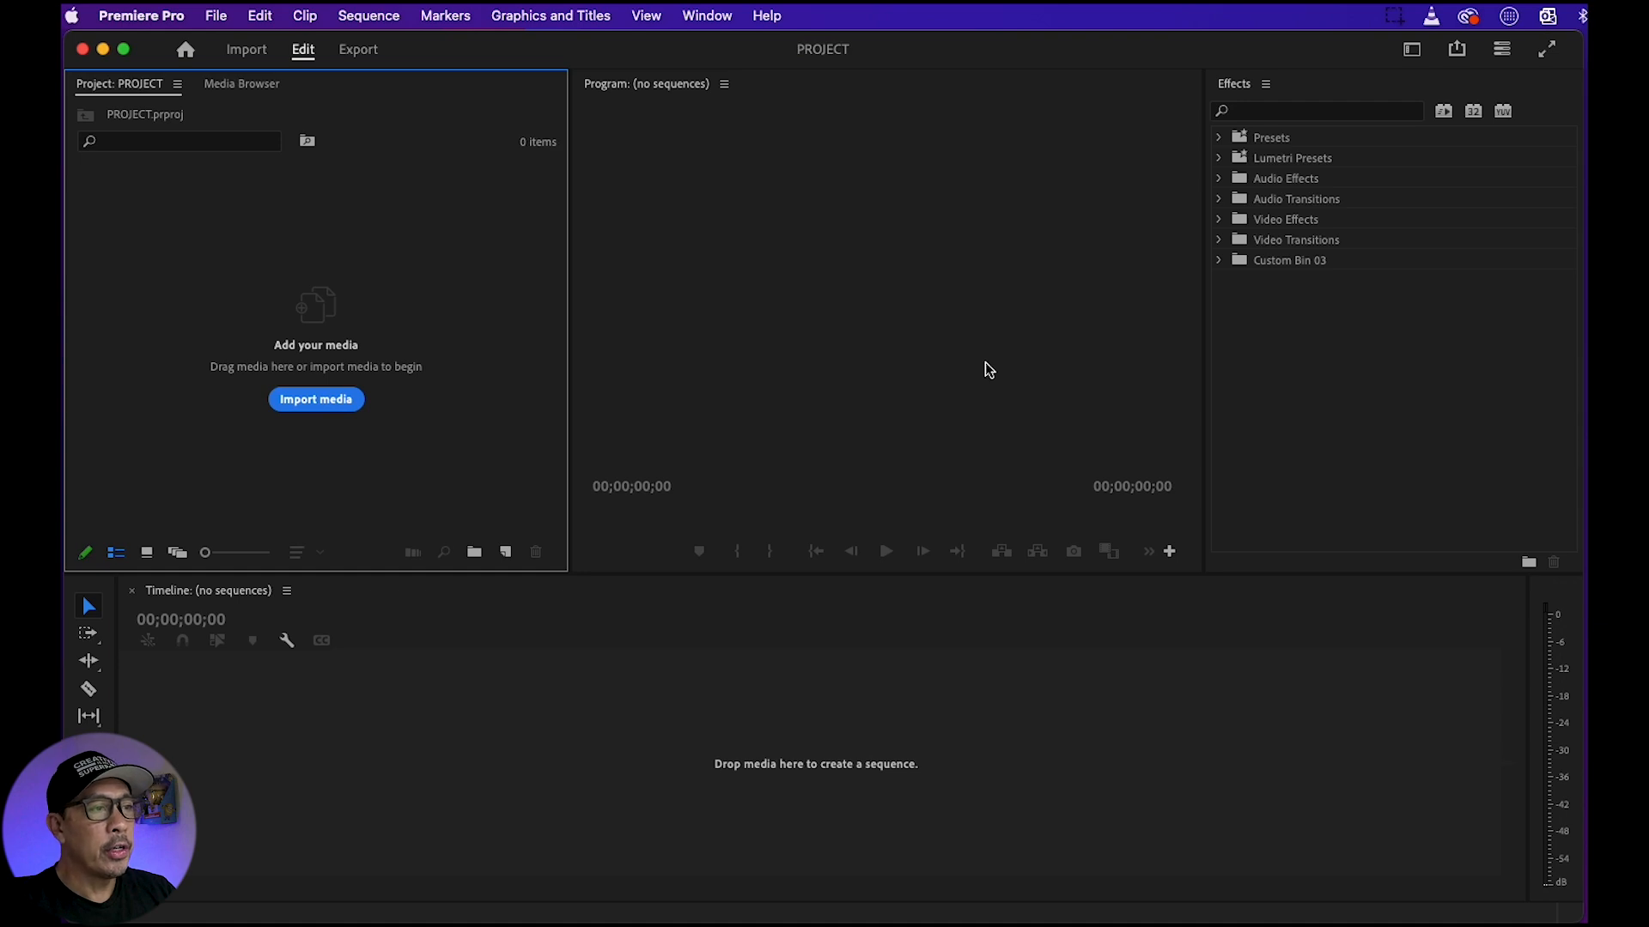
Reset the Starter workspace to its saved layout and show the Source Monitor
{"action": "left_click", "coordinate": [718, 16]}
{"action": "mouse_move", "coordinate": [720, 47]}
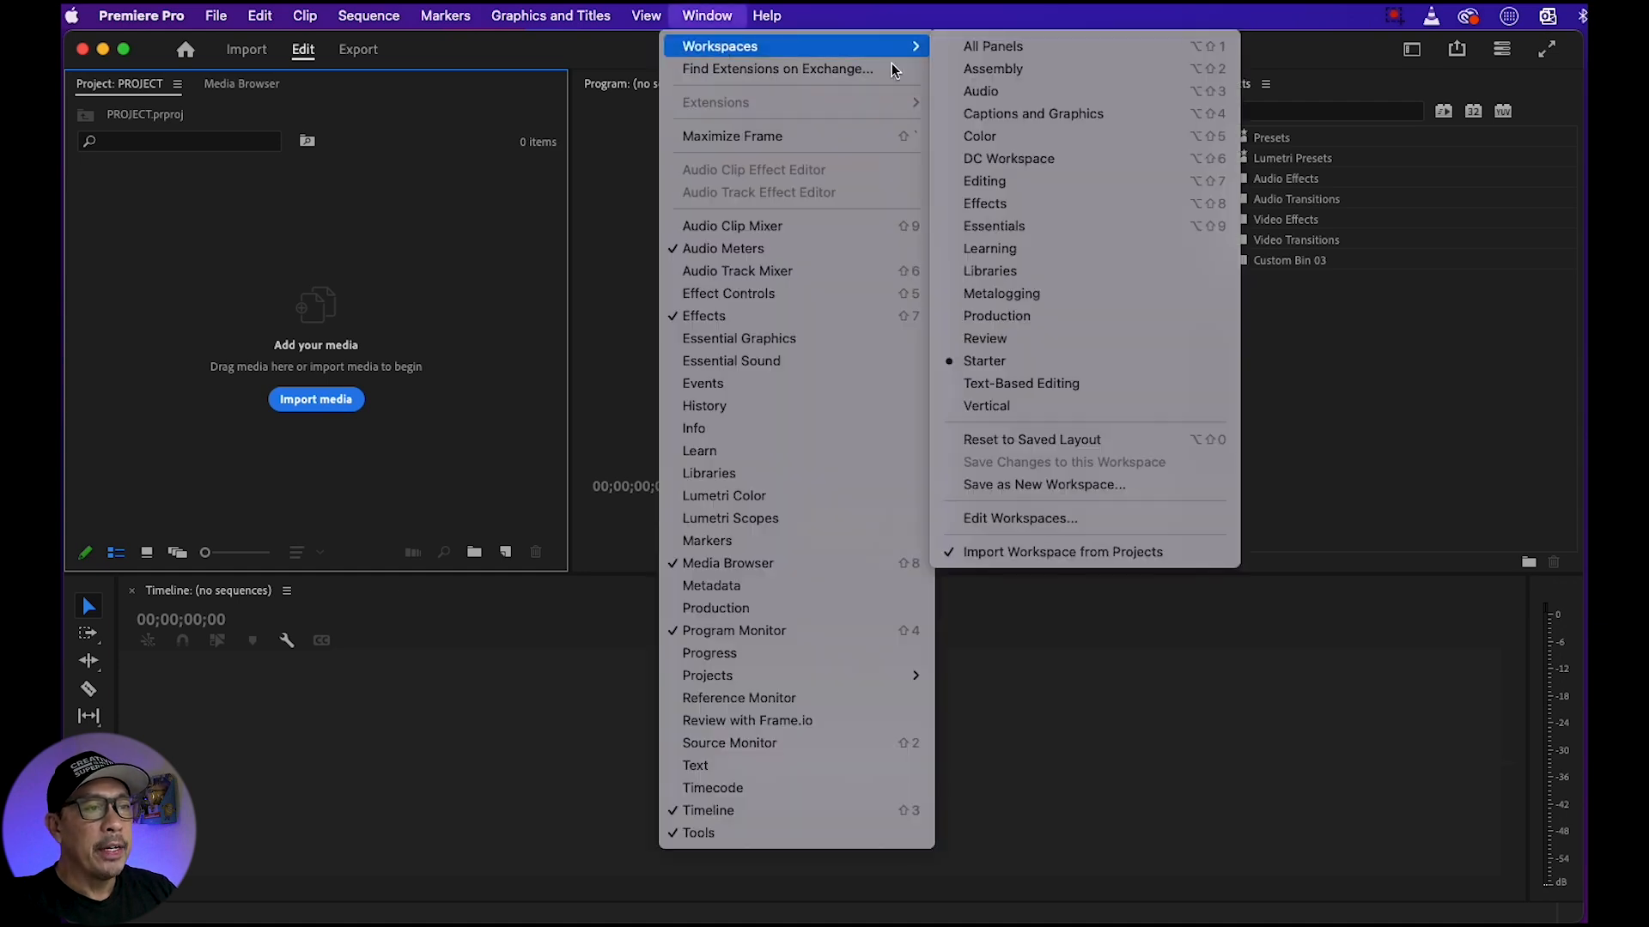
{"action": "left_click", "coordinate": [1099, 438]}
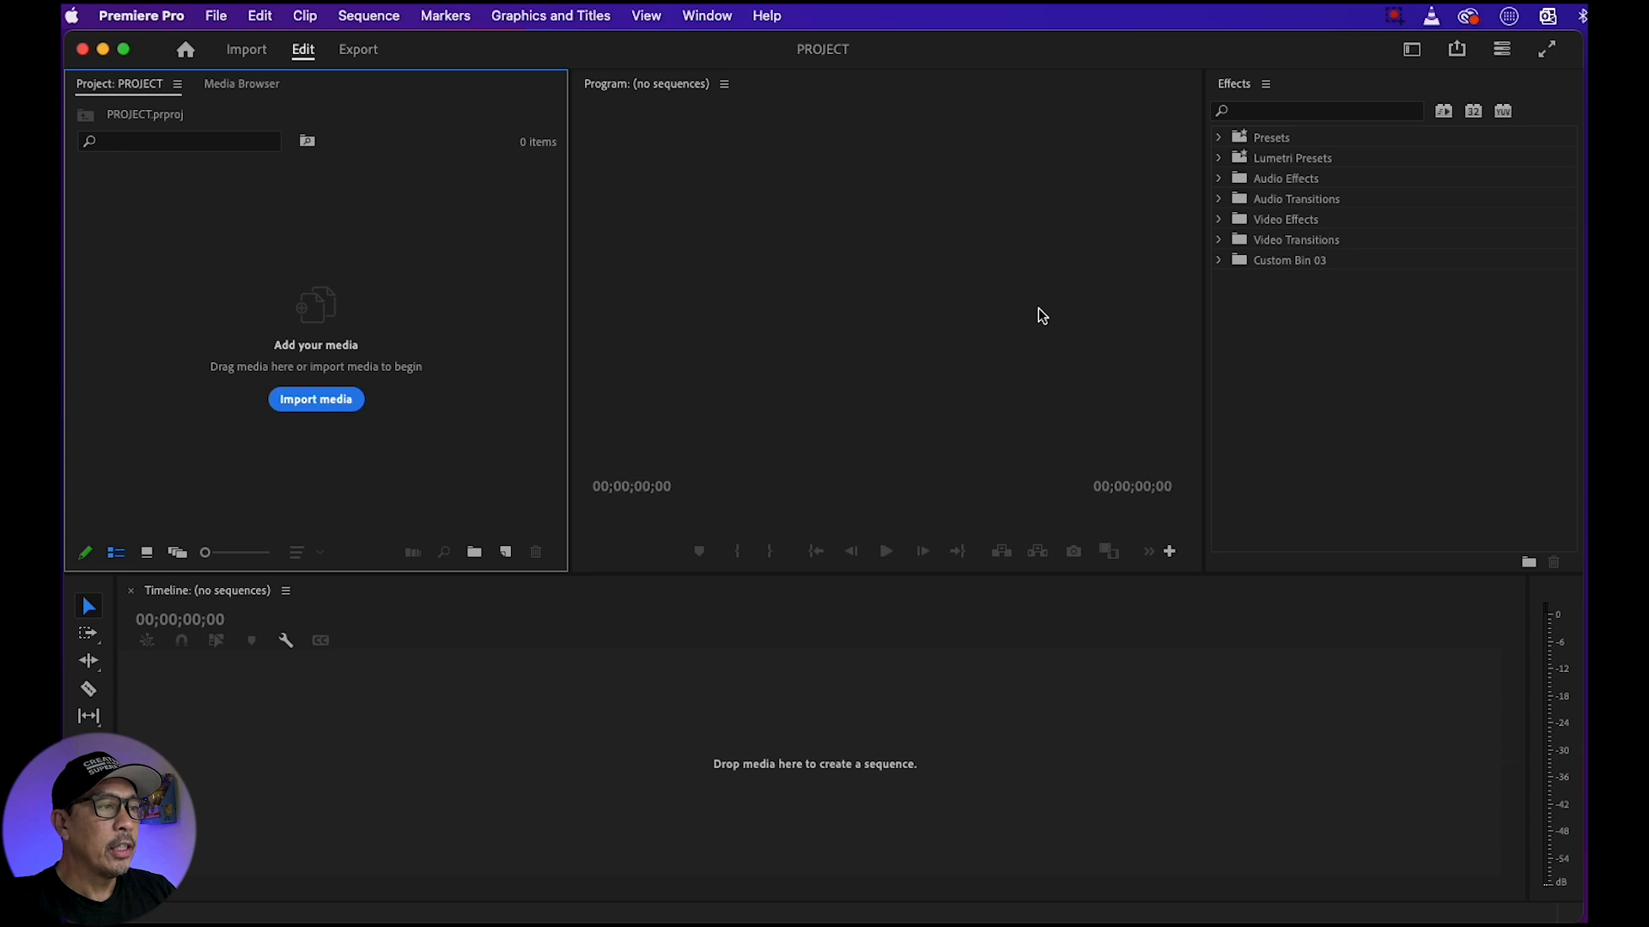
{"action": "left_click", "coordinate": [709, 17]}
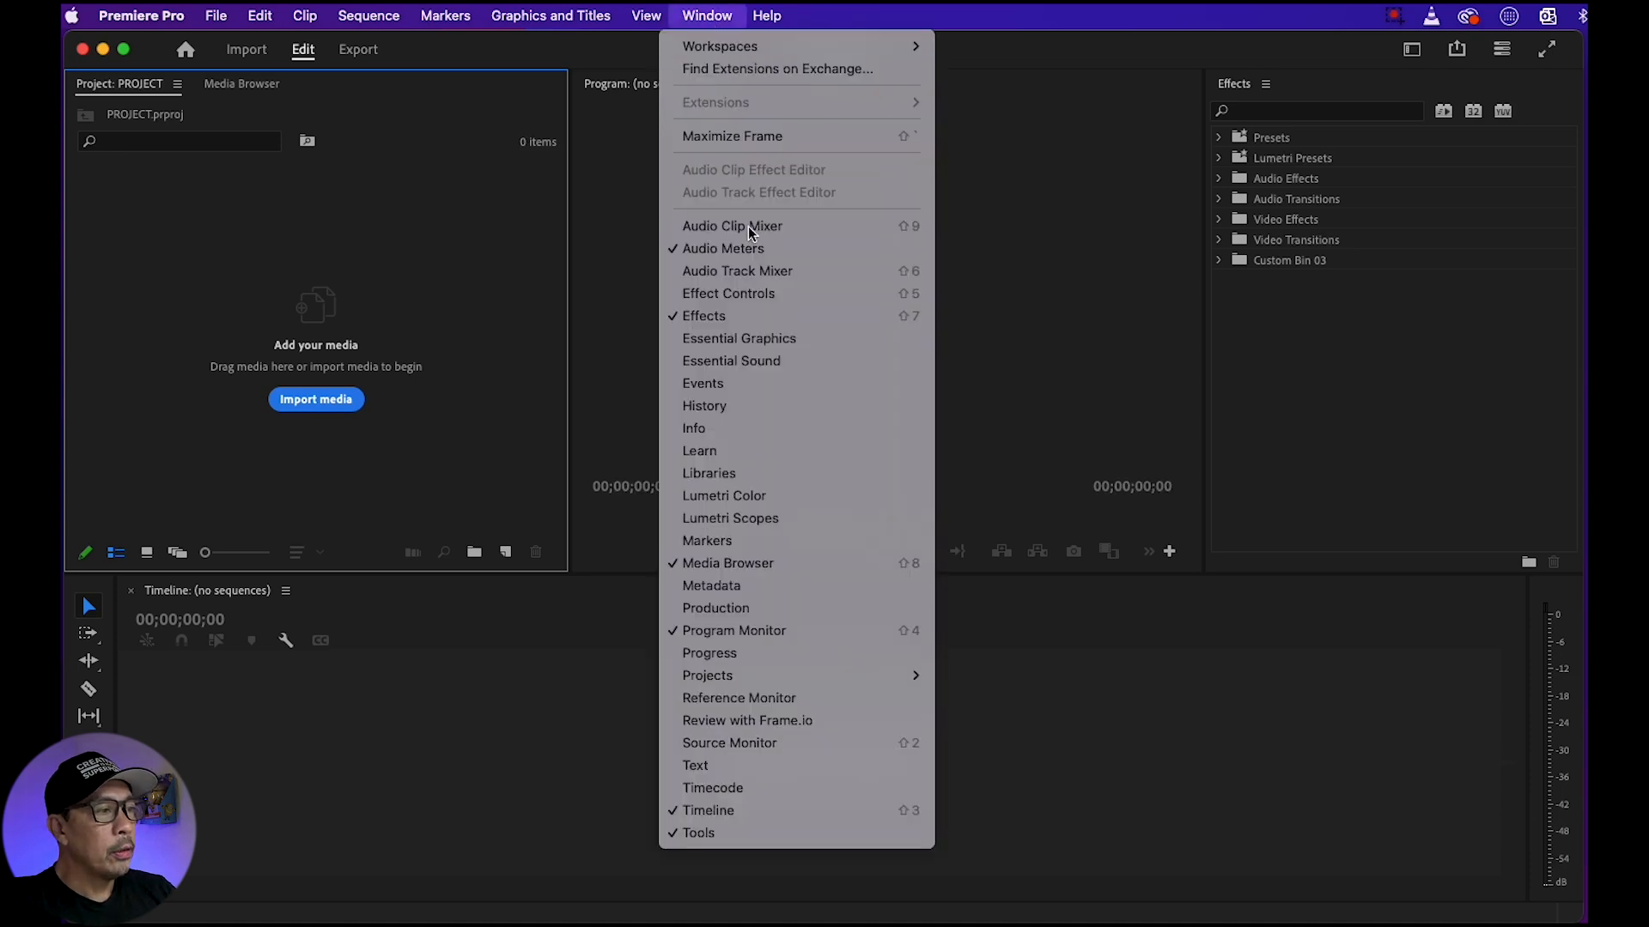
{"action": "left_click", "coordinate": [782, 748]}
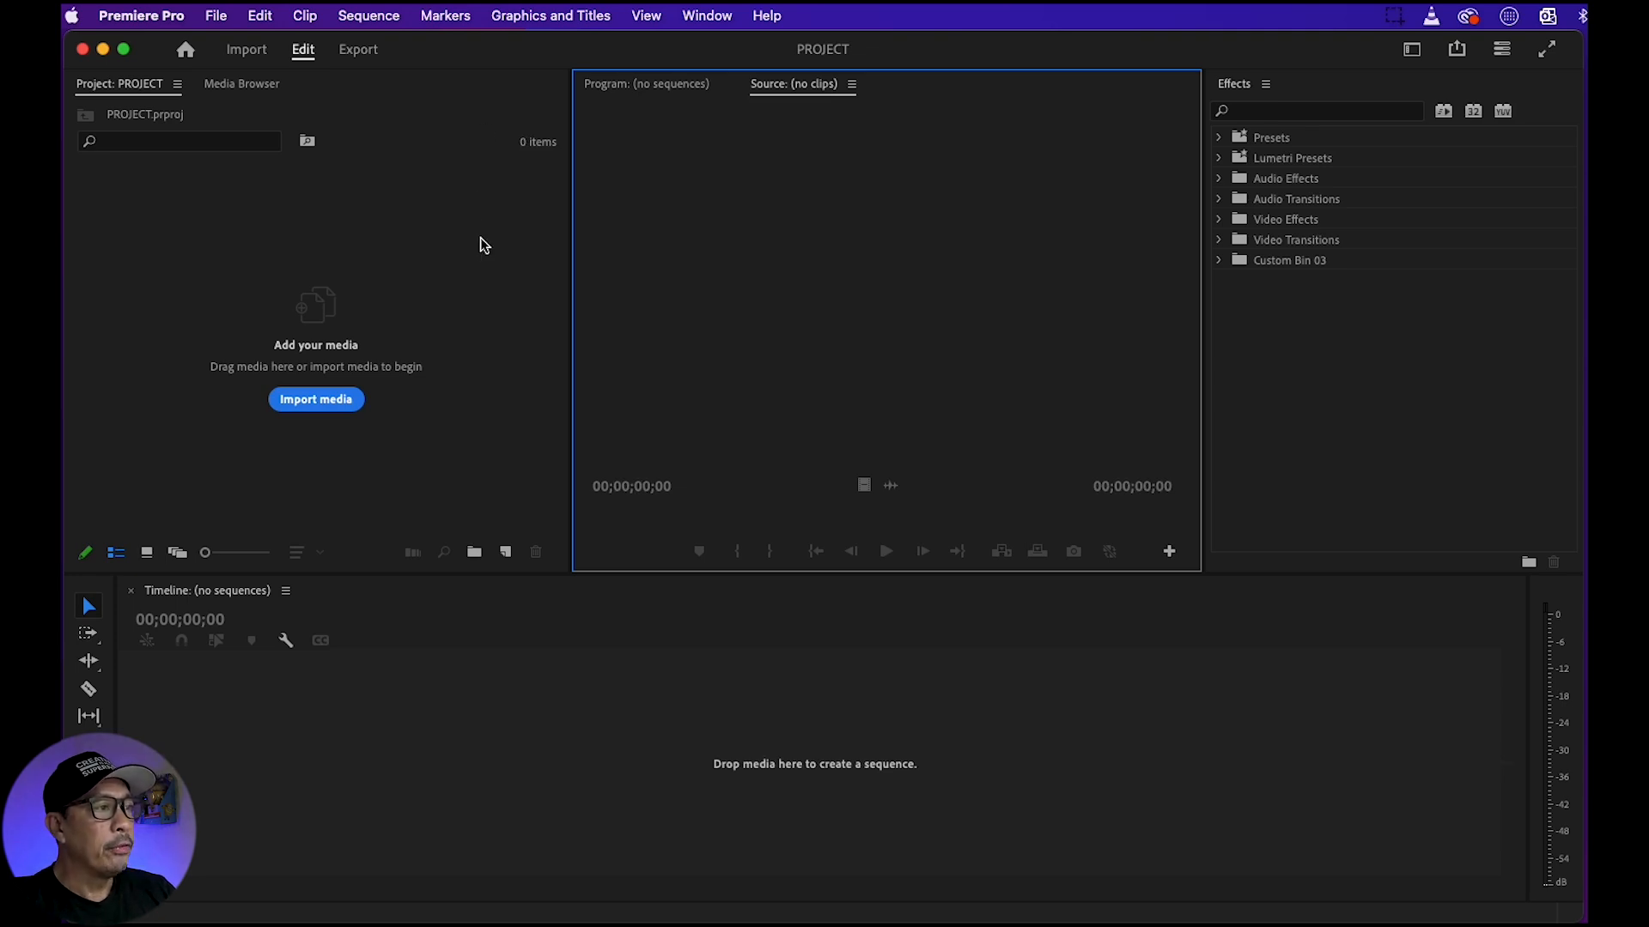
Examine the empty Project, Source, Program and Timeline areas by activating each of them in turn
{"action": "left_click", "coordinate": [408, 243]}
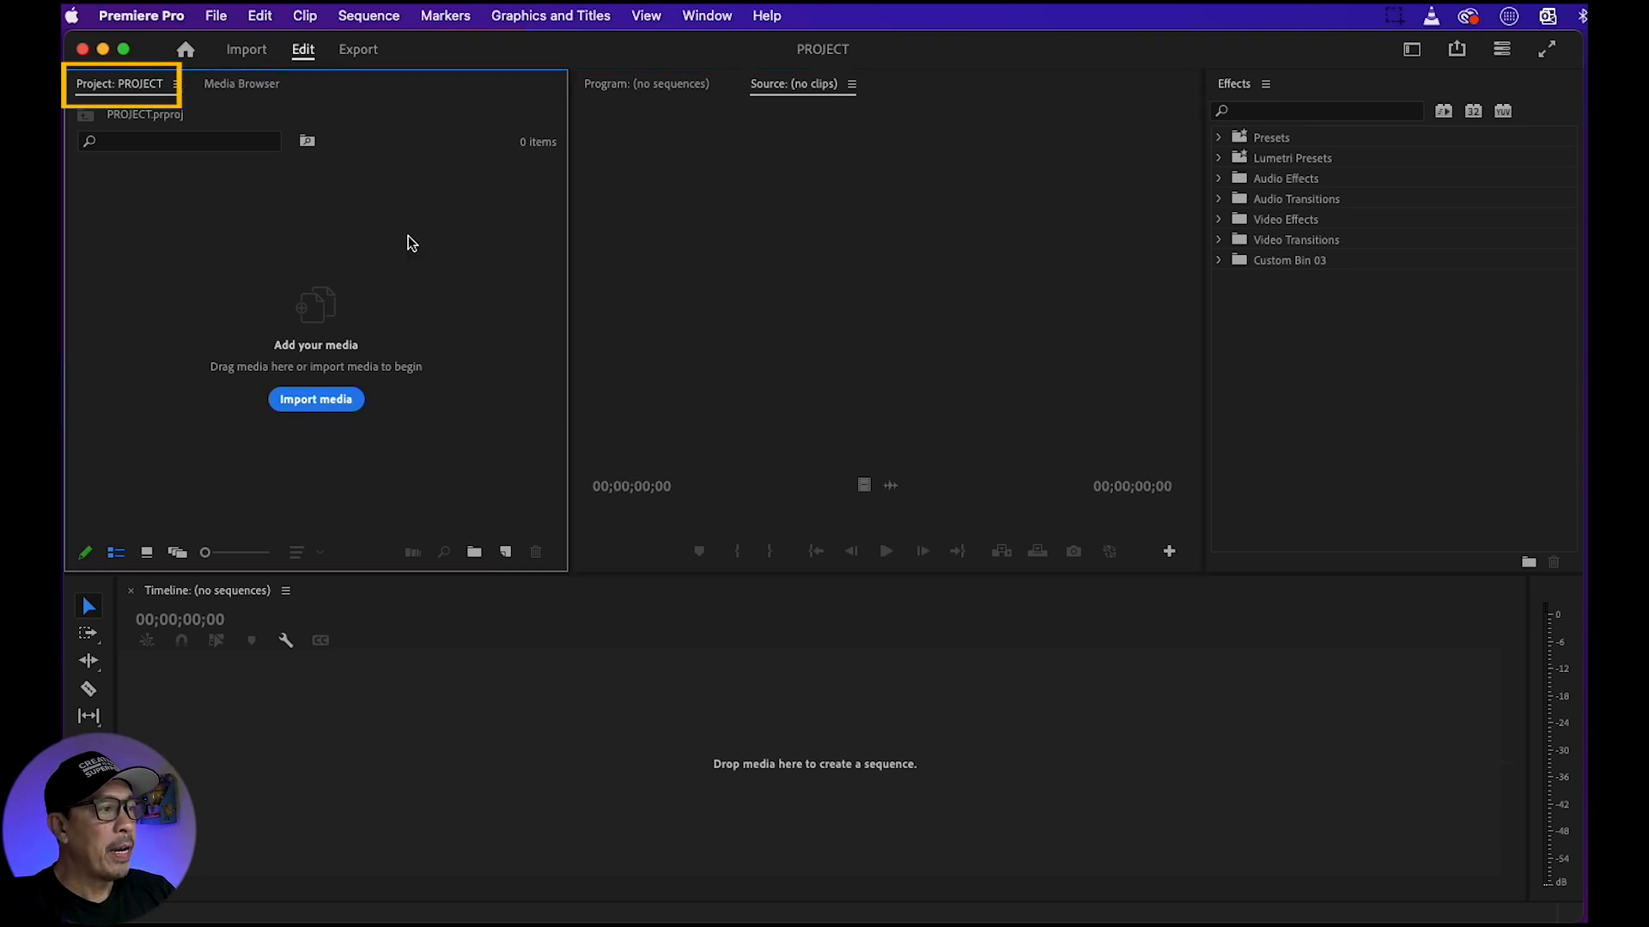
{"action": "left_click", "coordinate": [876, 243]}
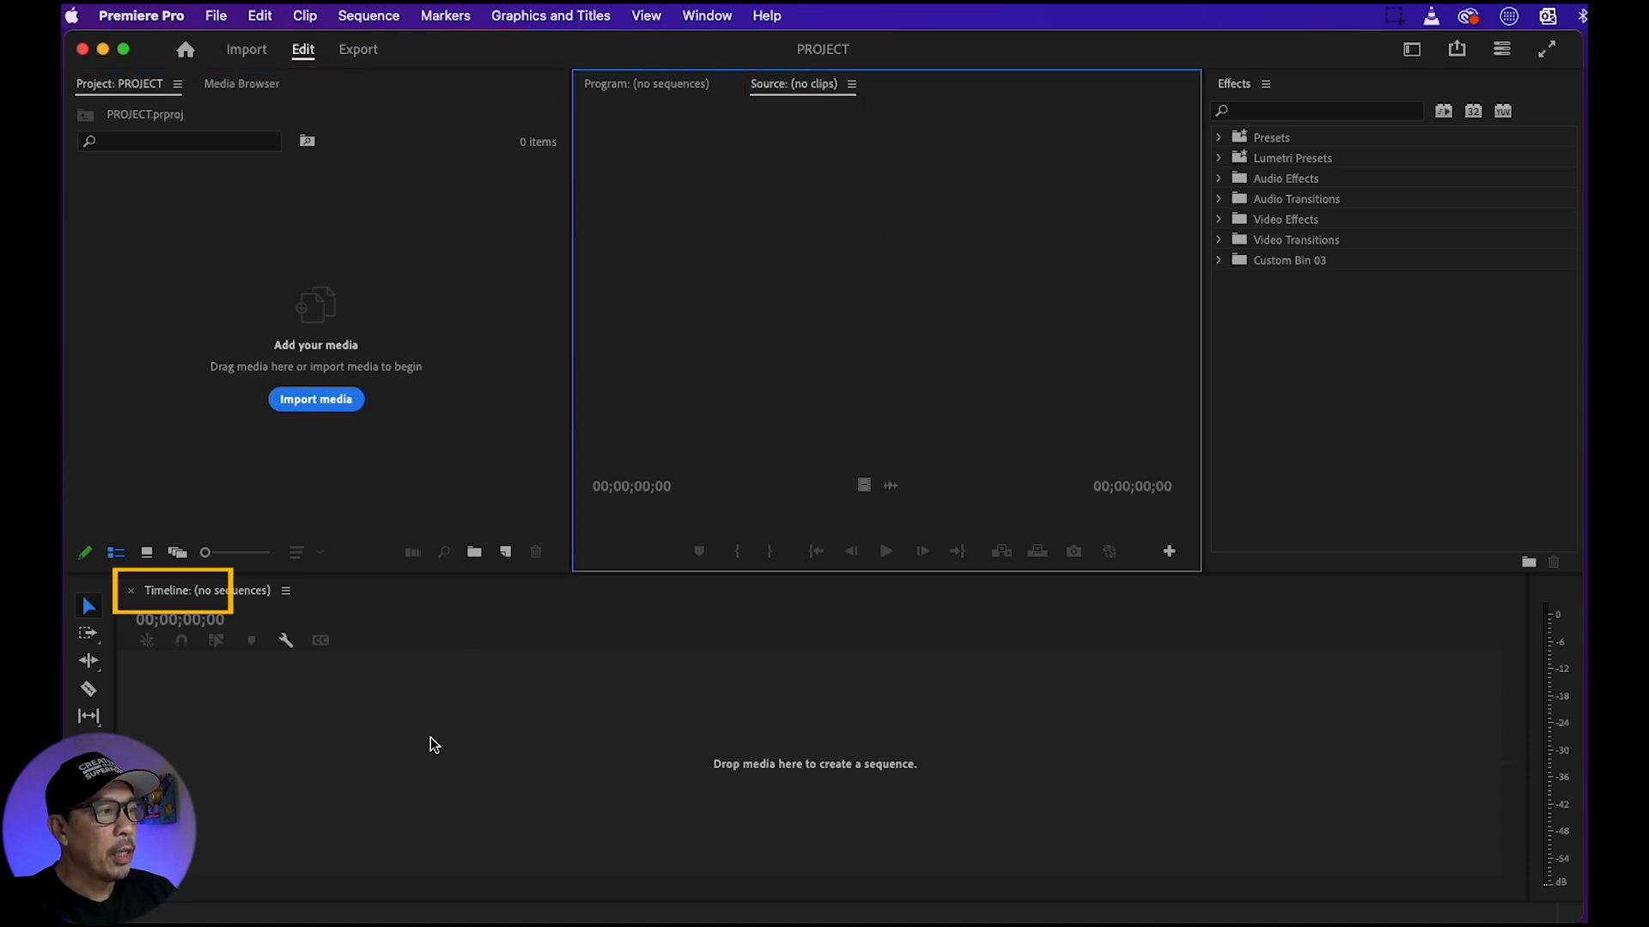
{"action": "left_click", "coordinate": [191, 232]}
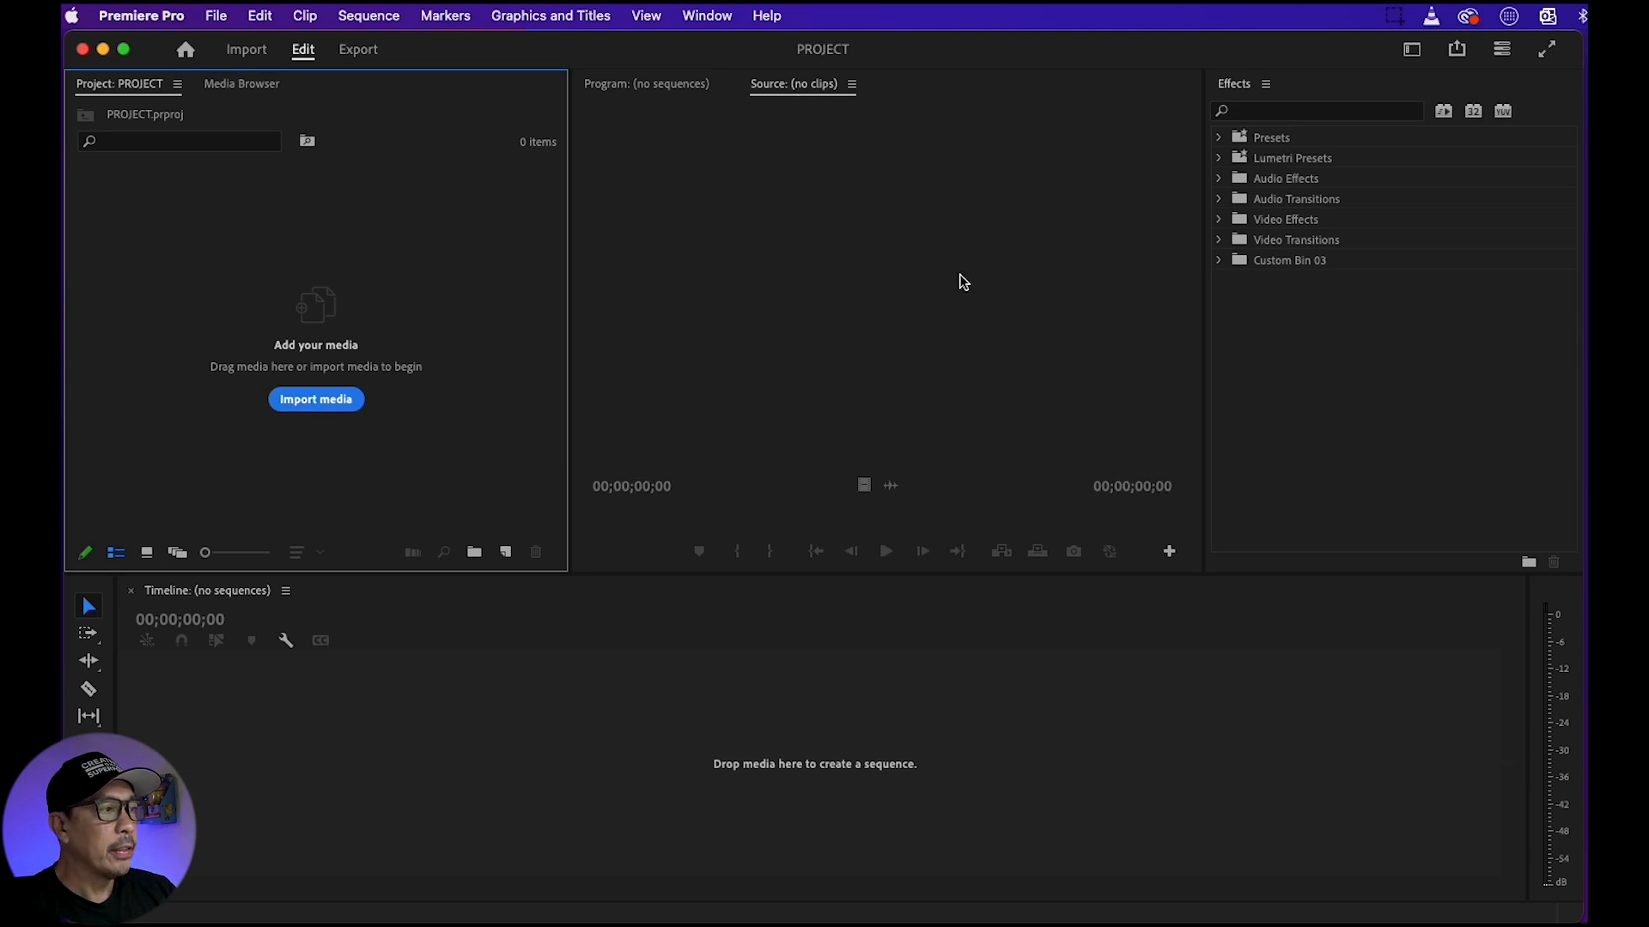
{"action": "left_click", "coordinate": [646, 84]}
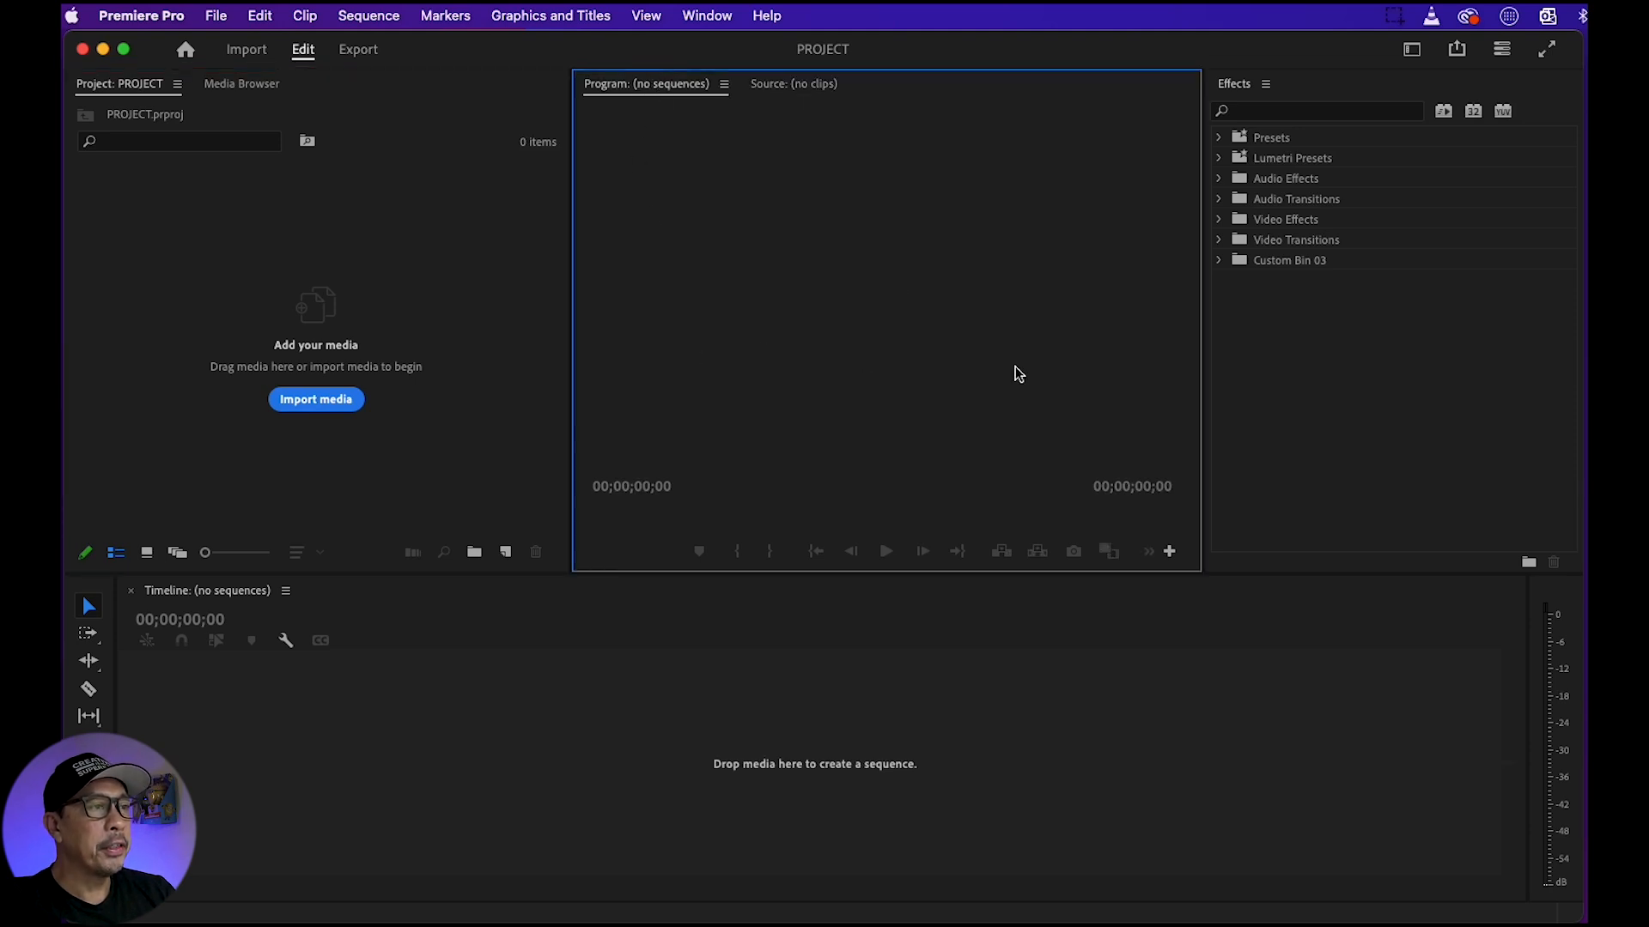
{"action": "left_click", "coordinate": [357, 741]}
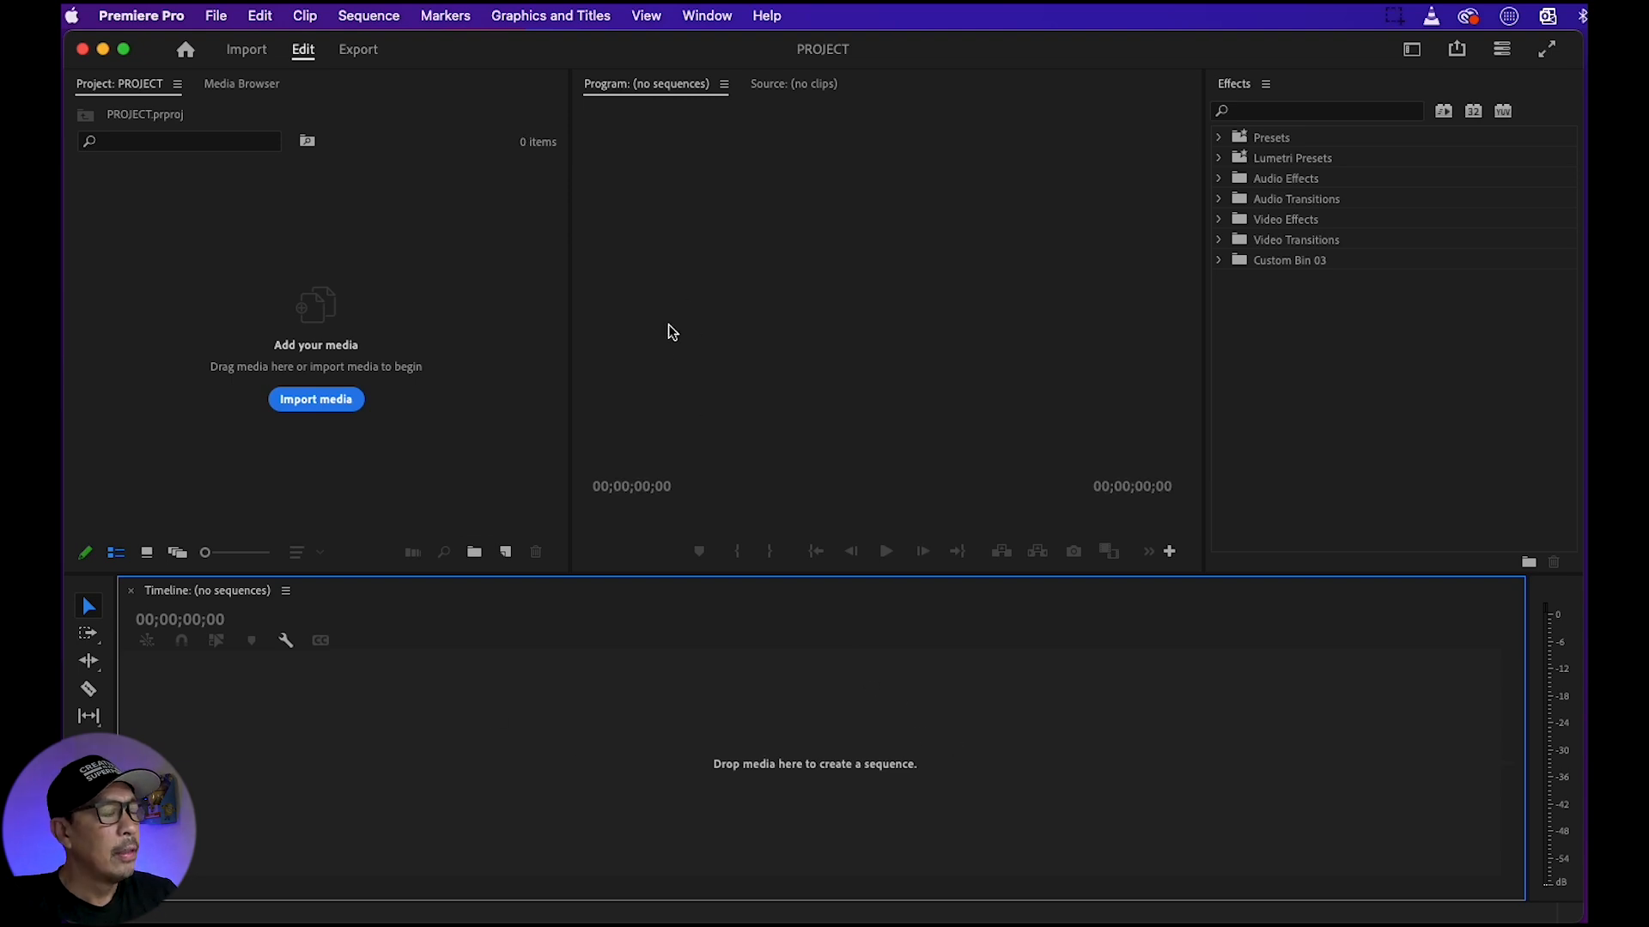
{"action": "key", "text": "shift+2"}
{"action": "key", "text": "shift+1"}
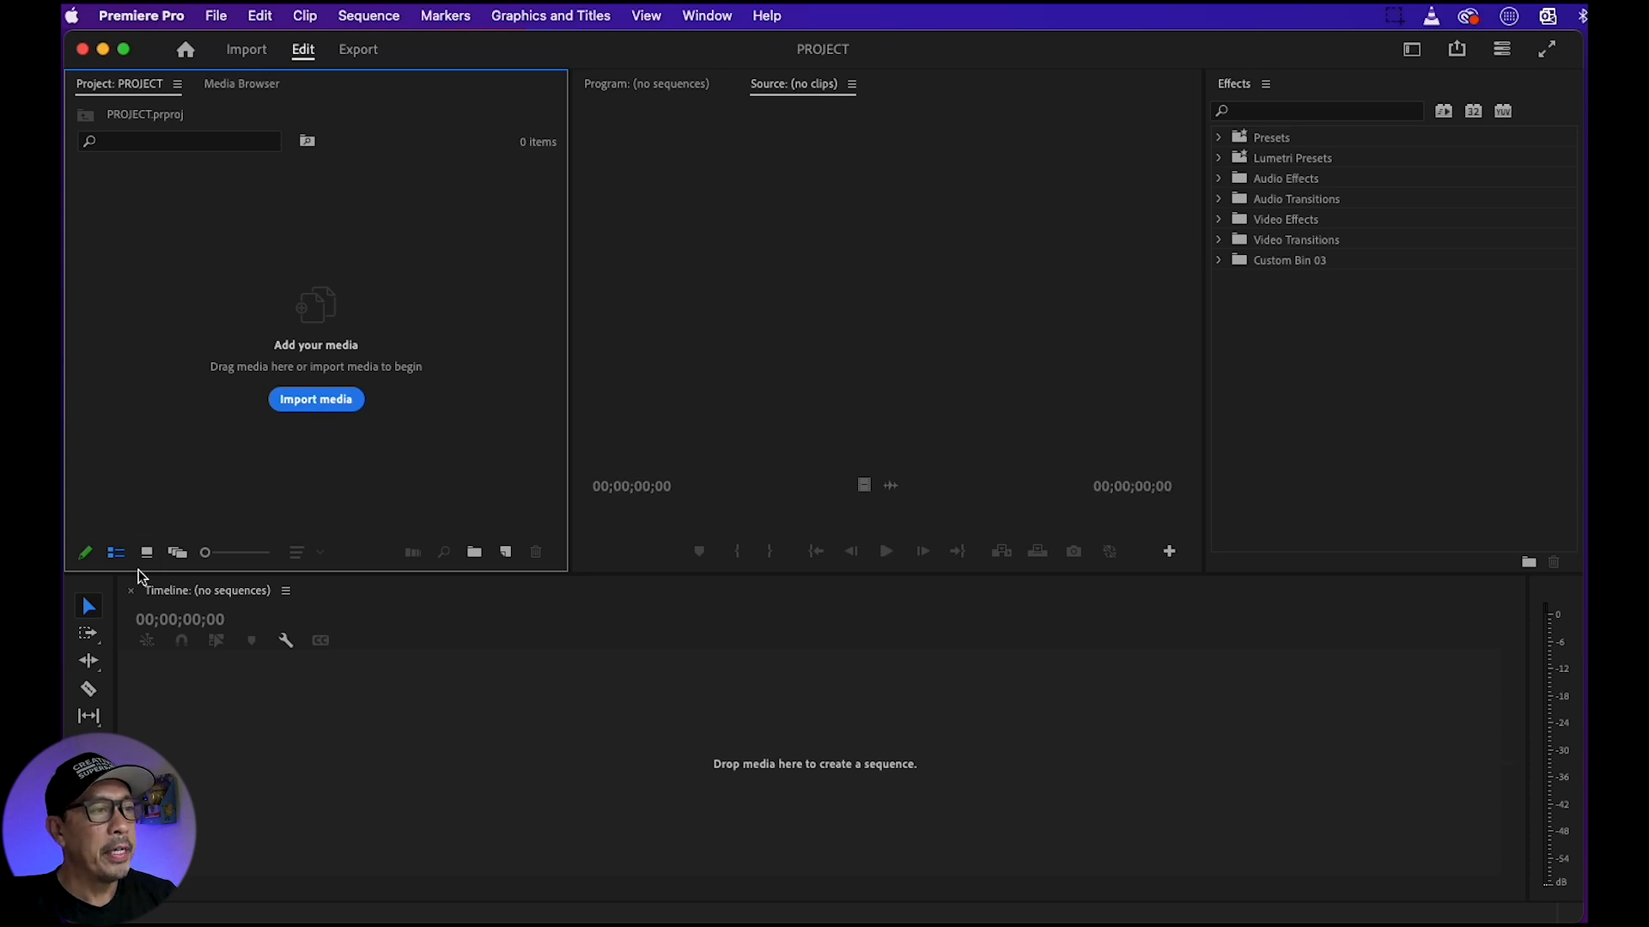
Show the project items in list view and create a bin named Videos
{"action": "left_click", "coordinate": [116, 554]}
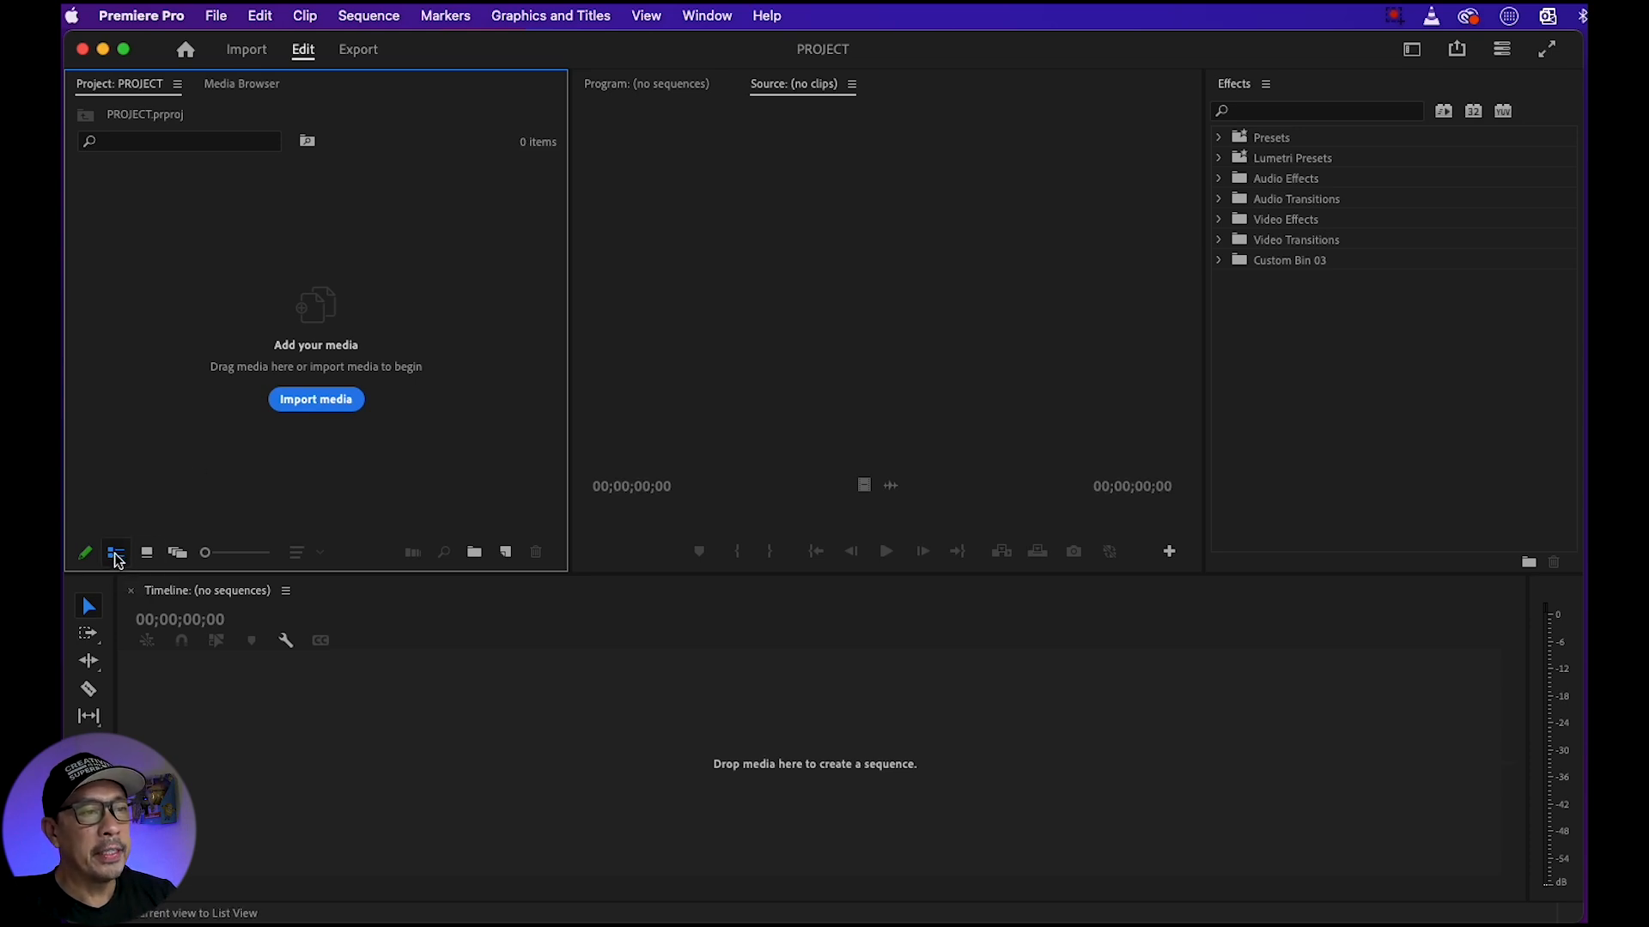
{"action": "left_click", "coordinate": [474, 552]}
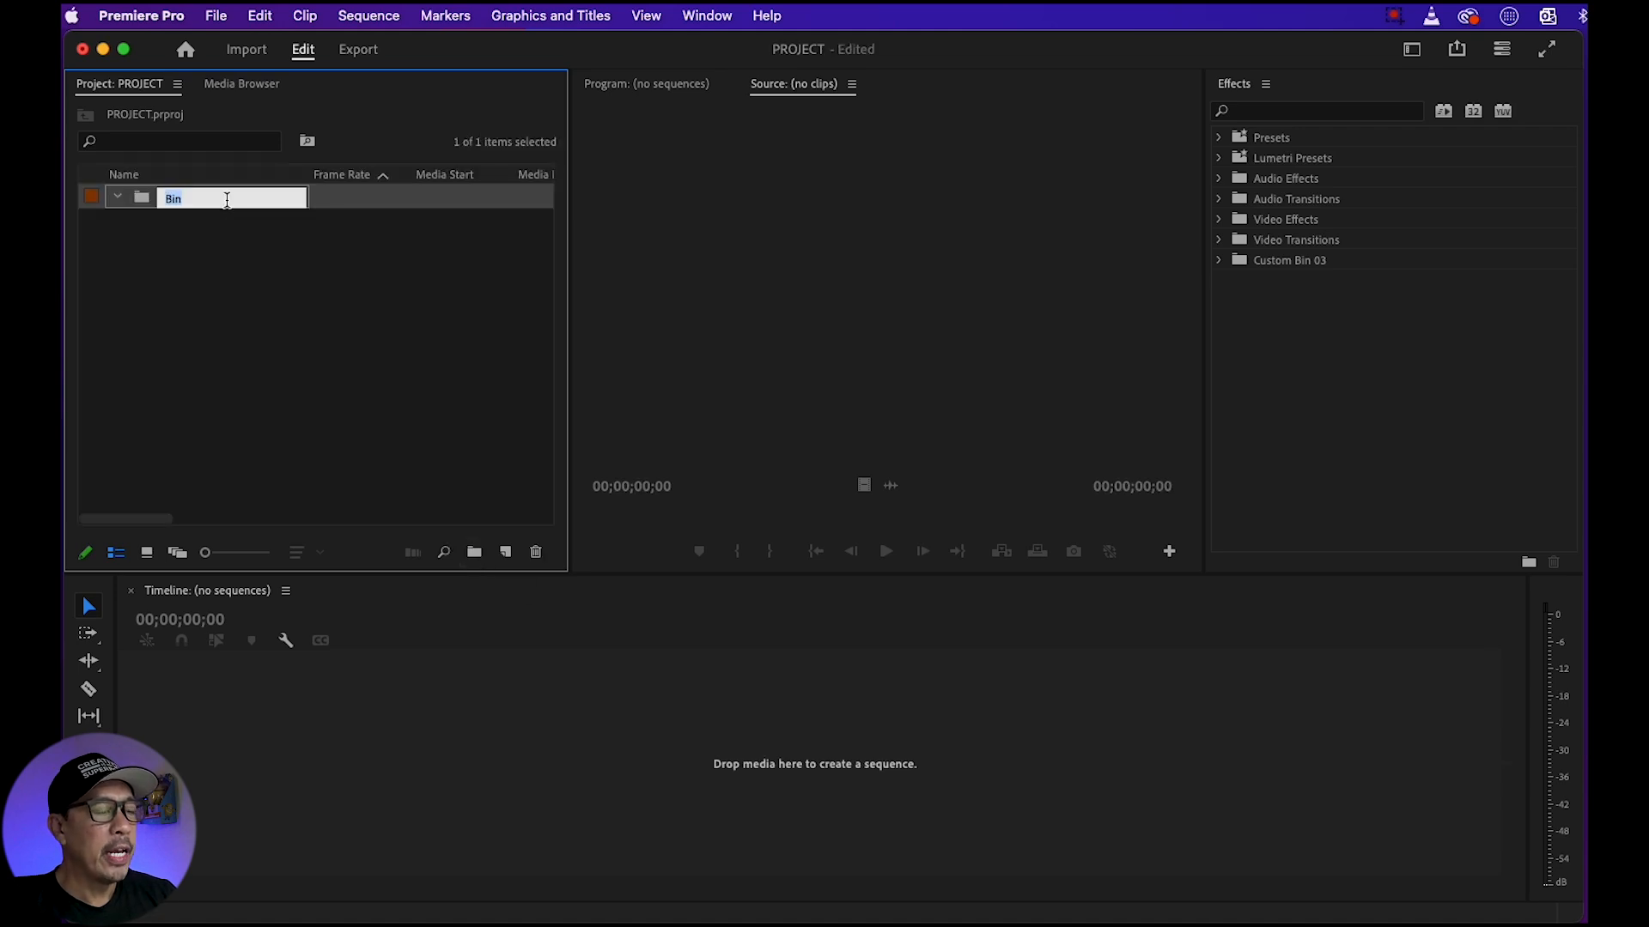
{"action": "type", "text": "Videos"}
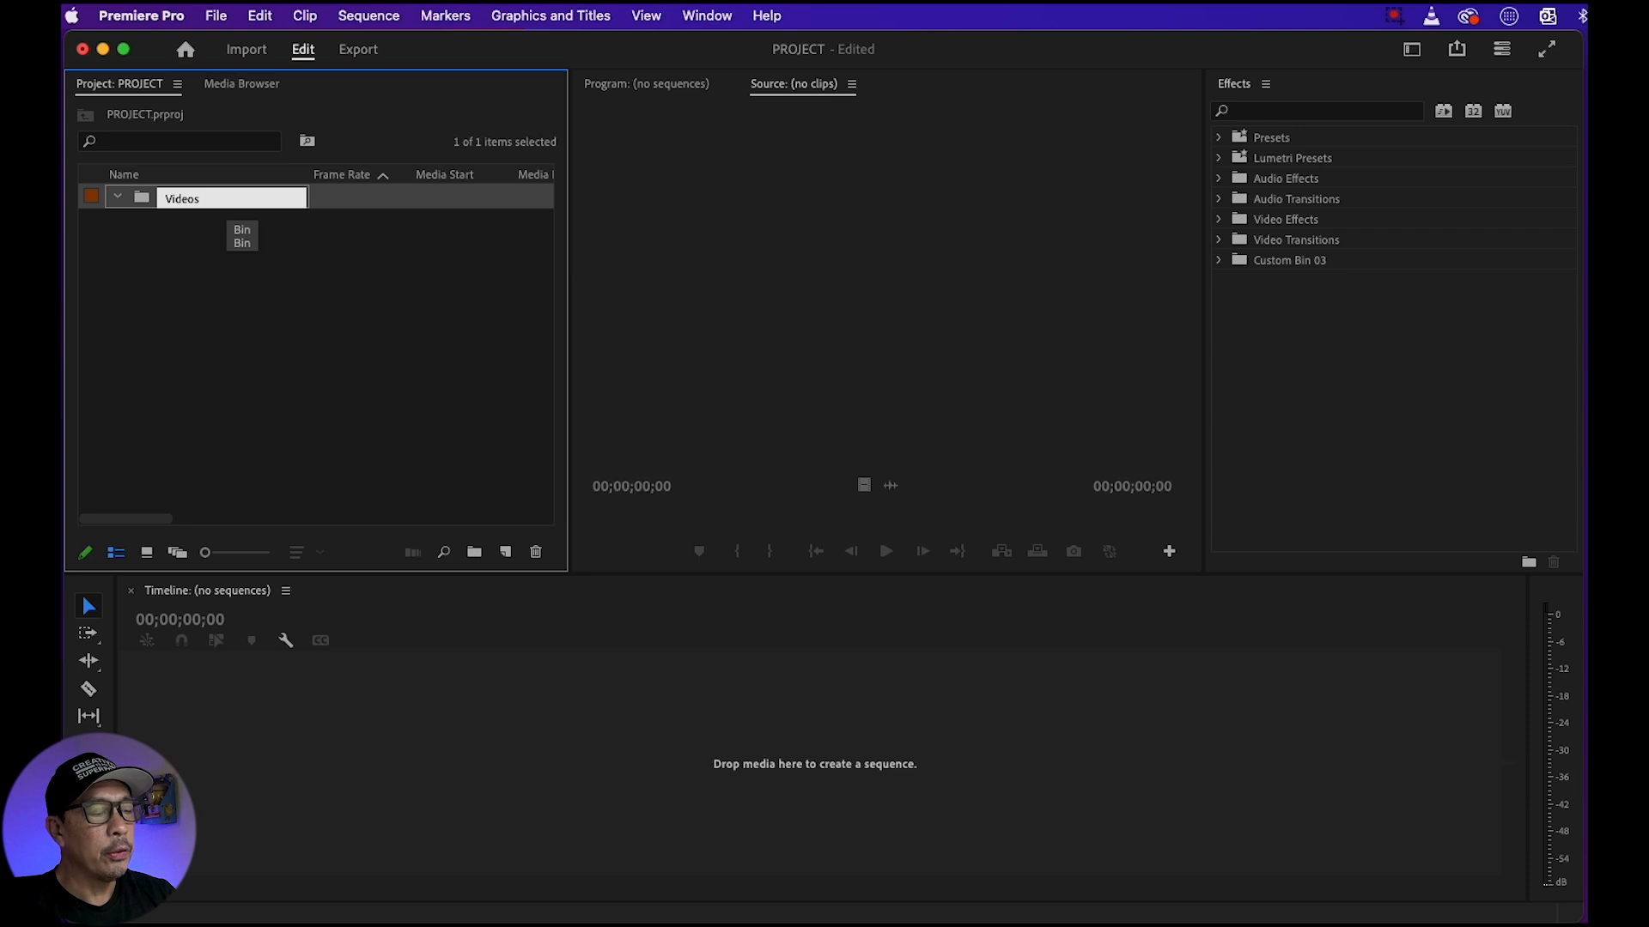
{"action": "left_click", "coordinate": [290, 386]}
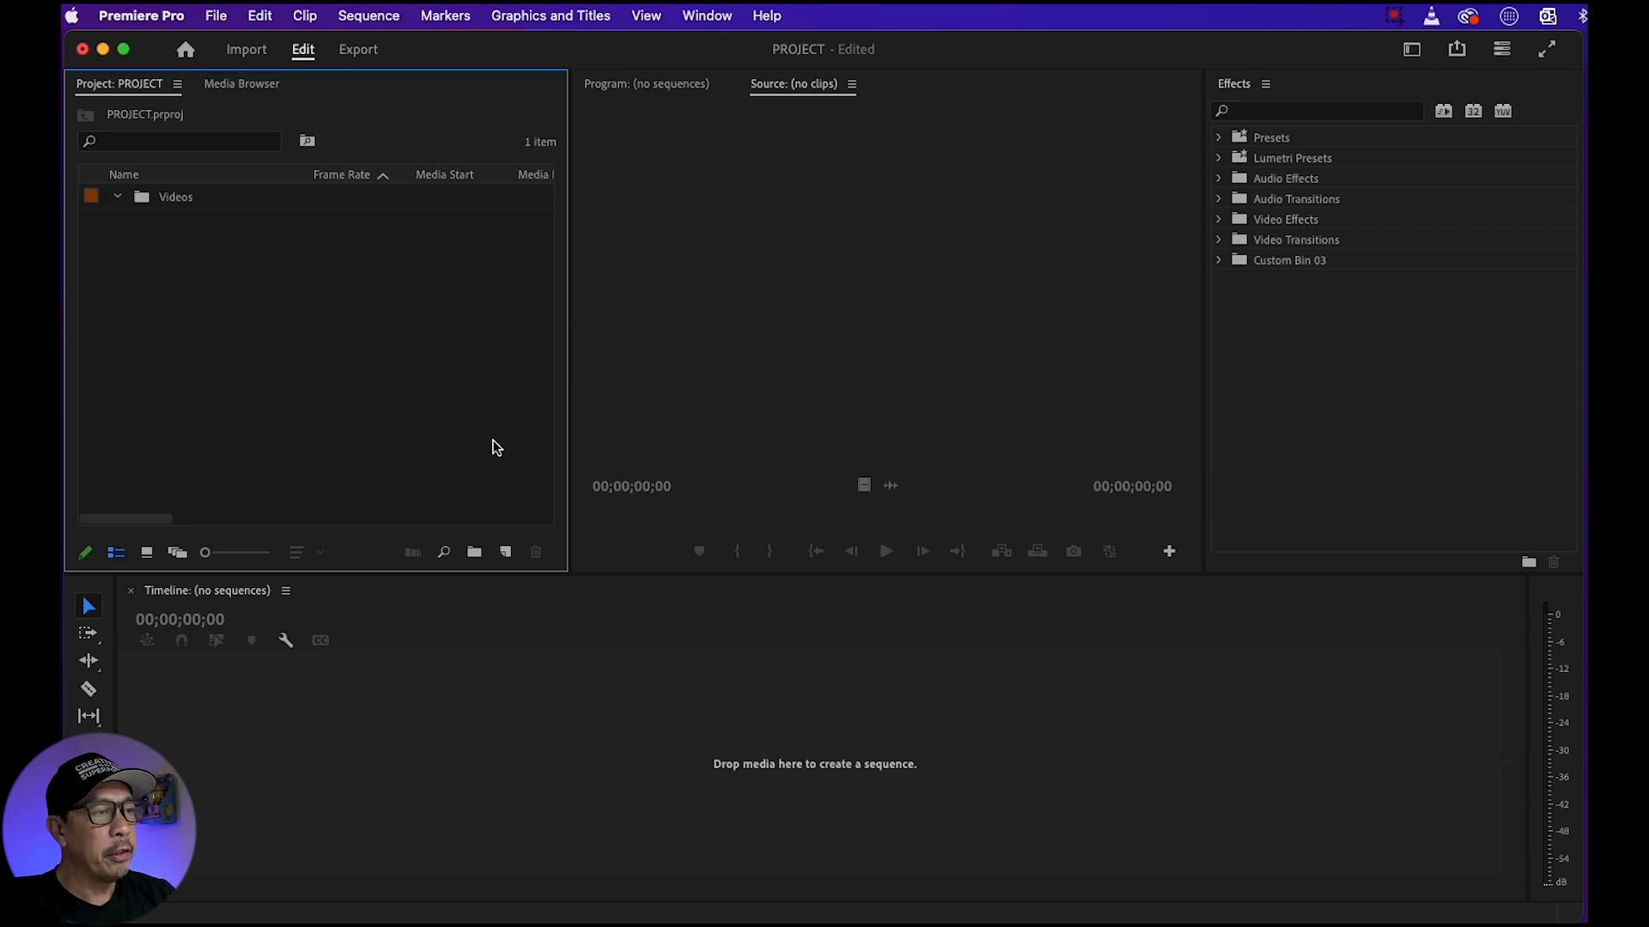
Create a second bin named Sounds at the top level of the project
{"action": "left_click", "coordinate": [474, 554]}
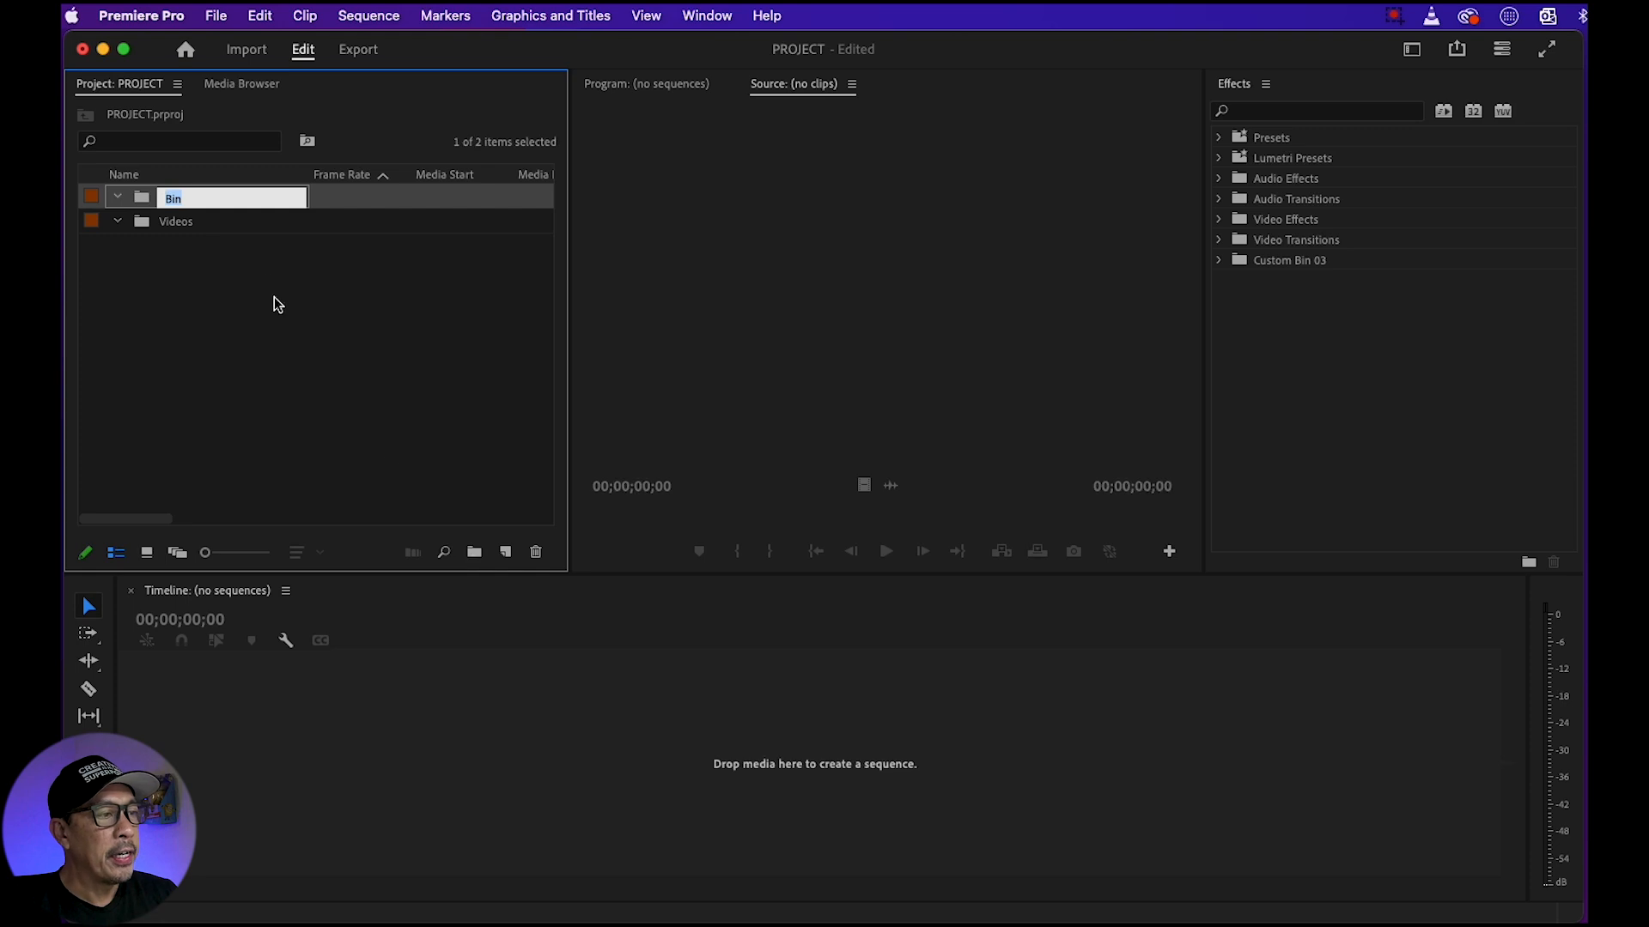
{"action": "type", "text": "Sounds"}
{"action": "left_click", "coordinate": [142, 354]}
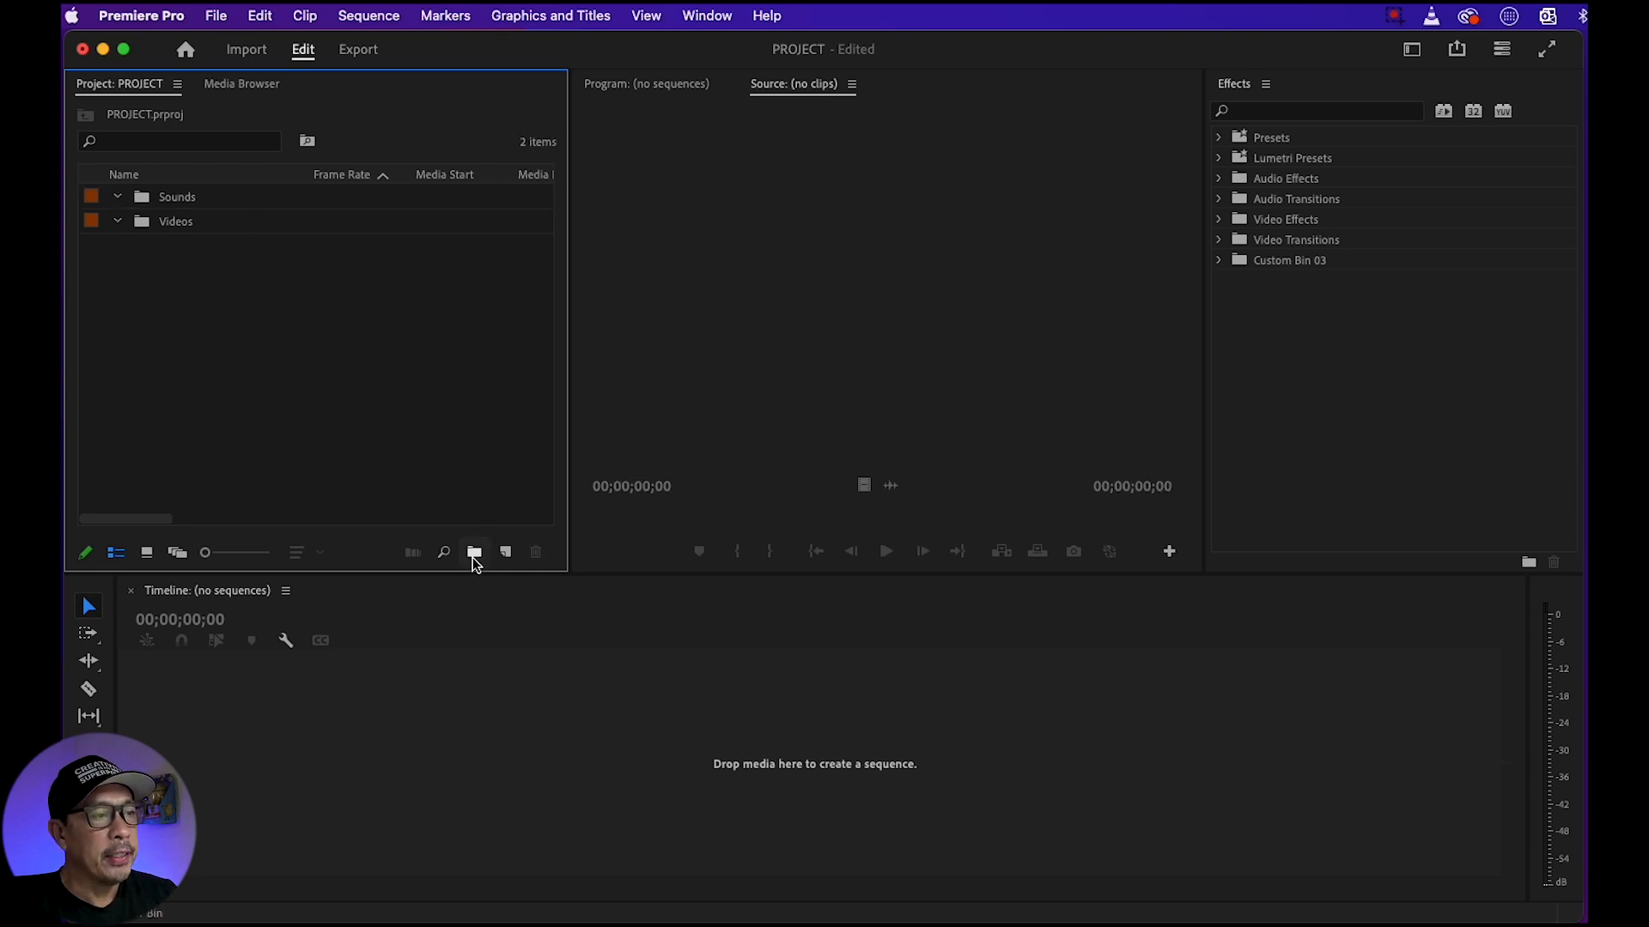
Create a third bin named Images at the top level of the project
{"action": "left_click", "coordinate": [474, 553]}
{"action": "type", "text": "Im"}
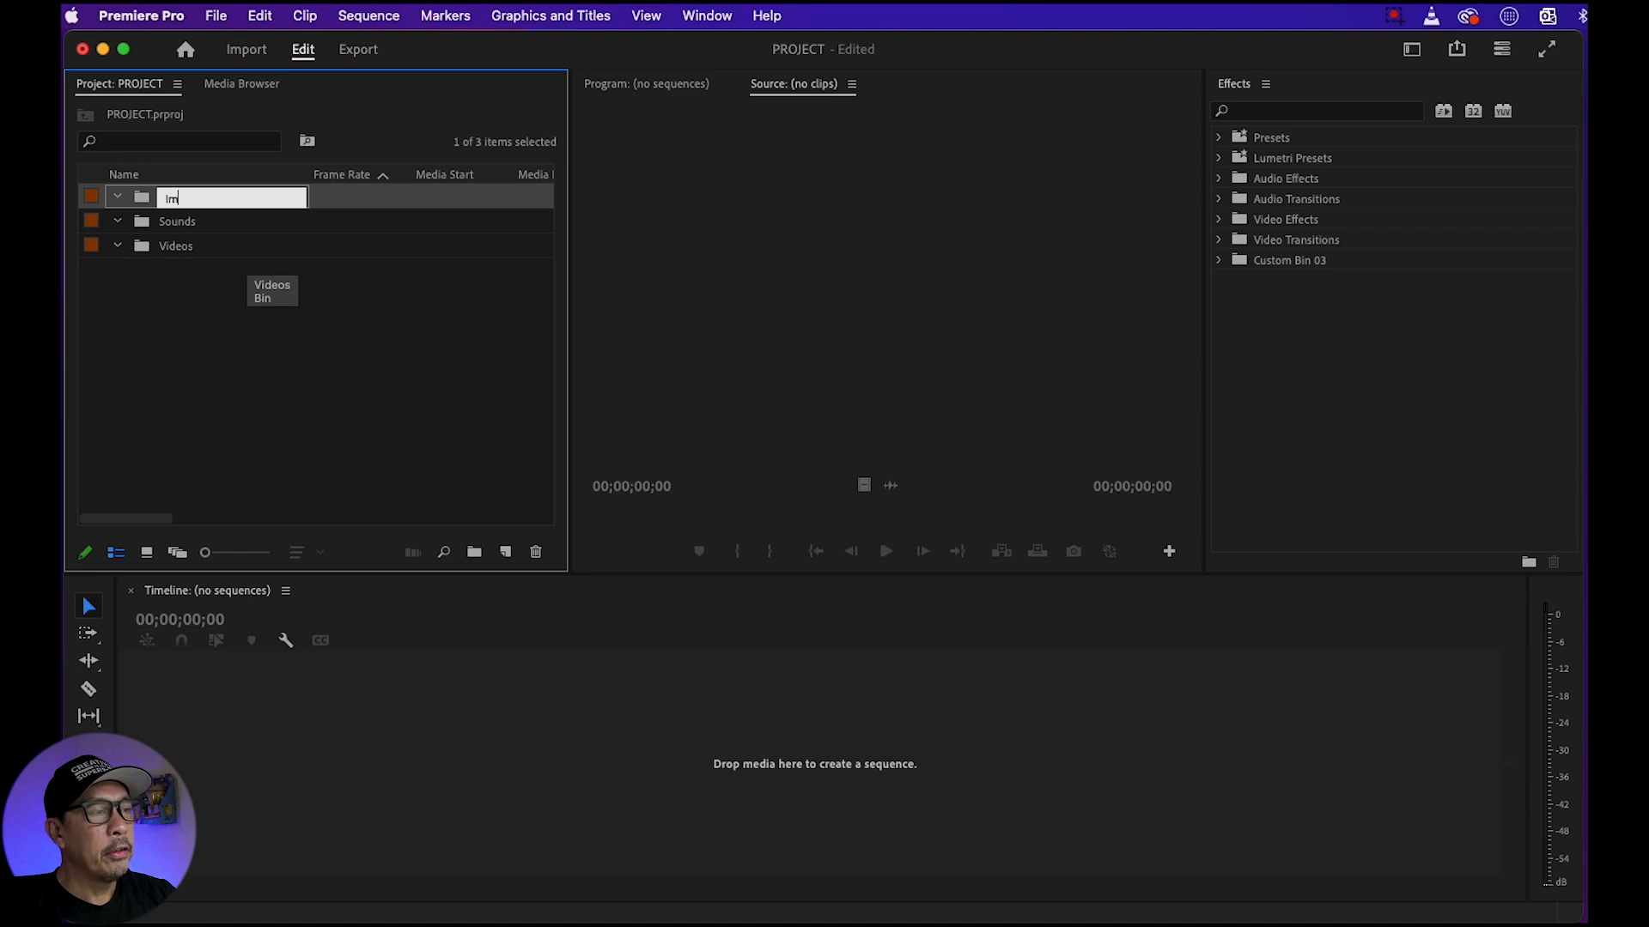
{"action": "type", "text": "ages"}
{"action": "key", "text": "Tab"}
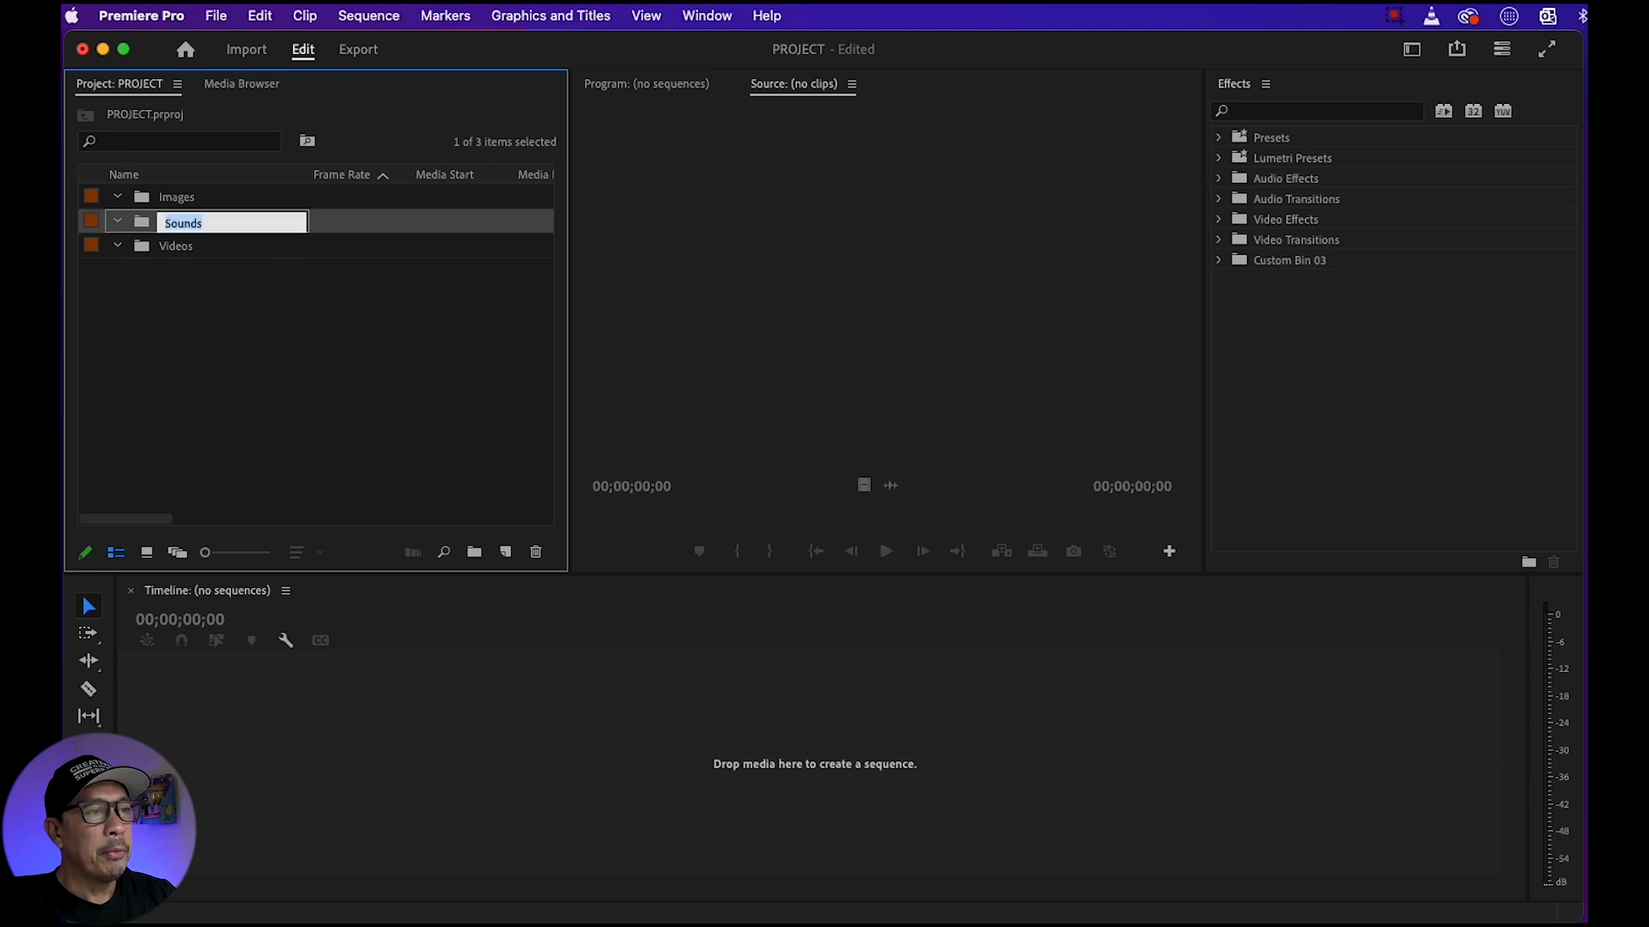
{"action": "left_click", "coordinate": [190, 271]}
{"action": "left_click", "coordinate": [178, 253]}
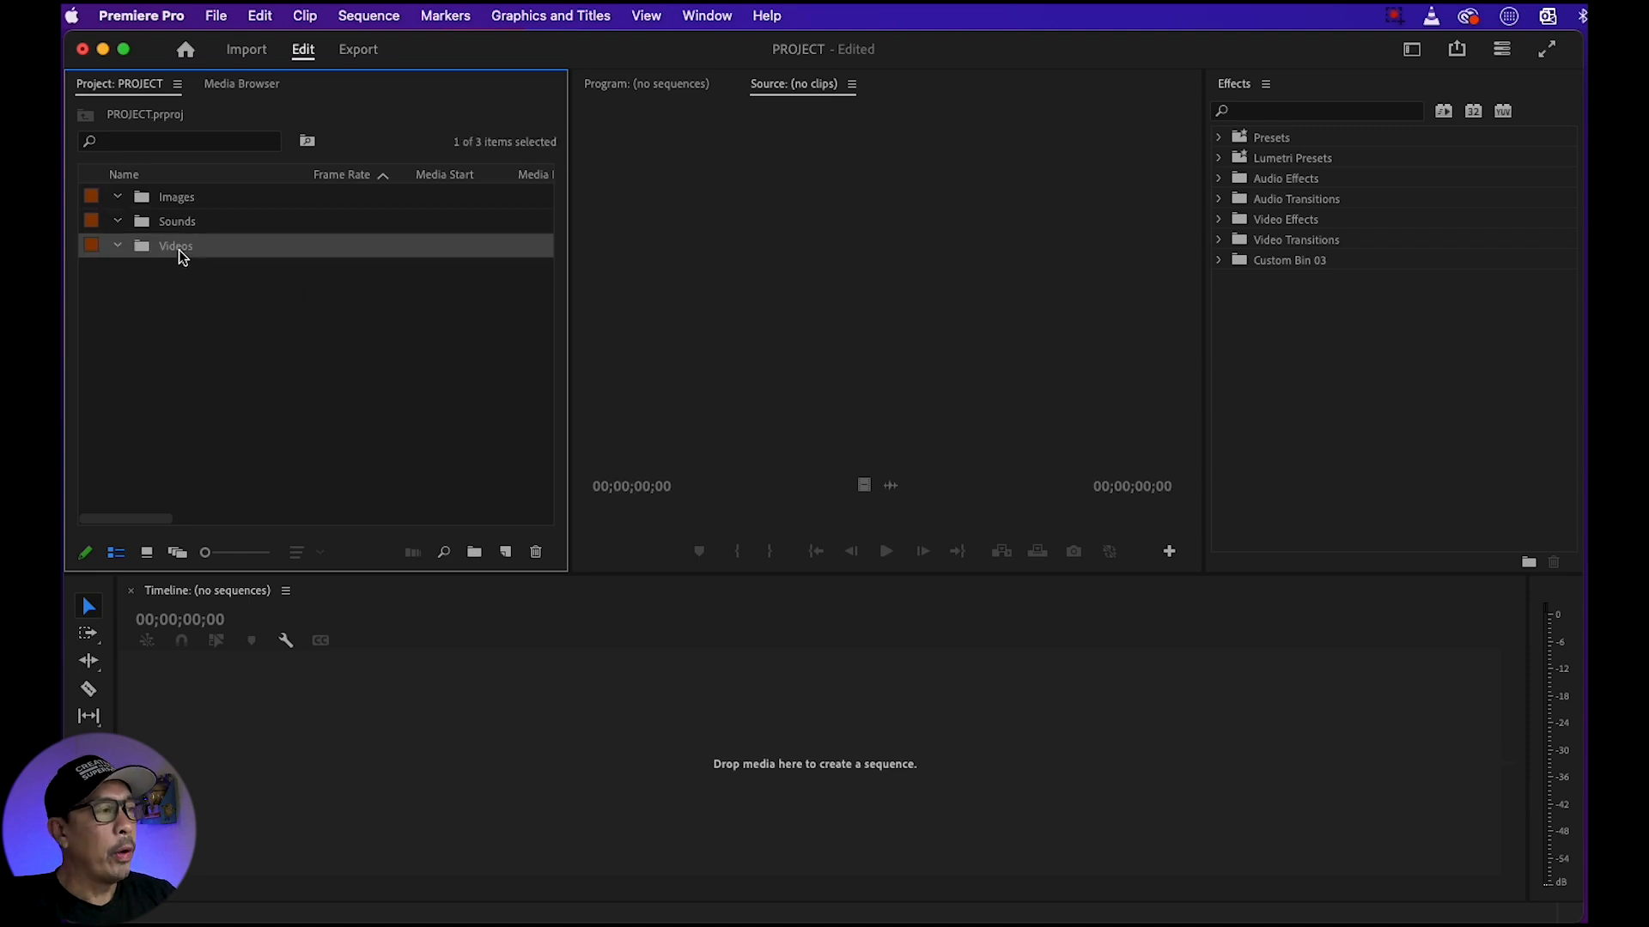
{"action": "left_click", "coordinate": [217, 15]}
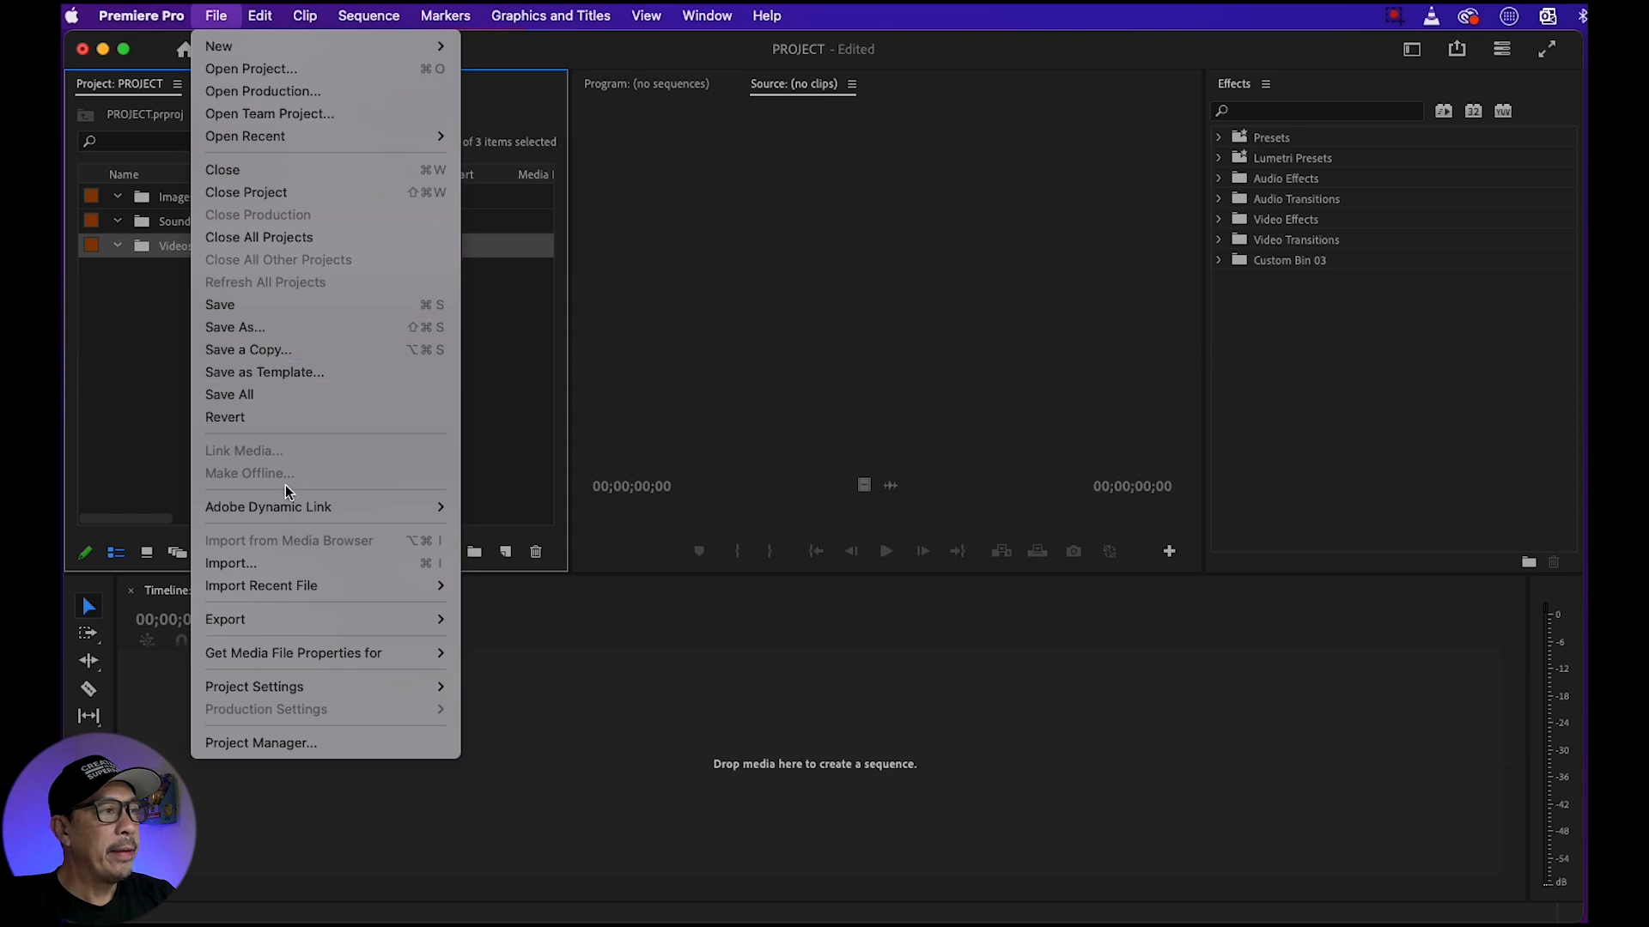
{"action": "left_click", "coordinate": [155, 409]}
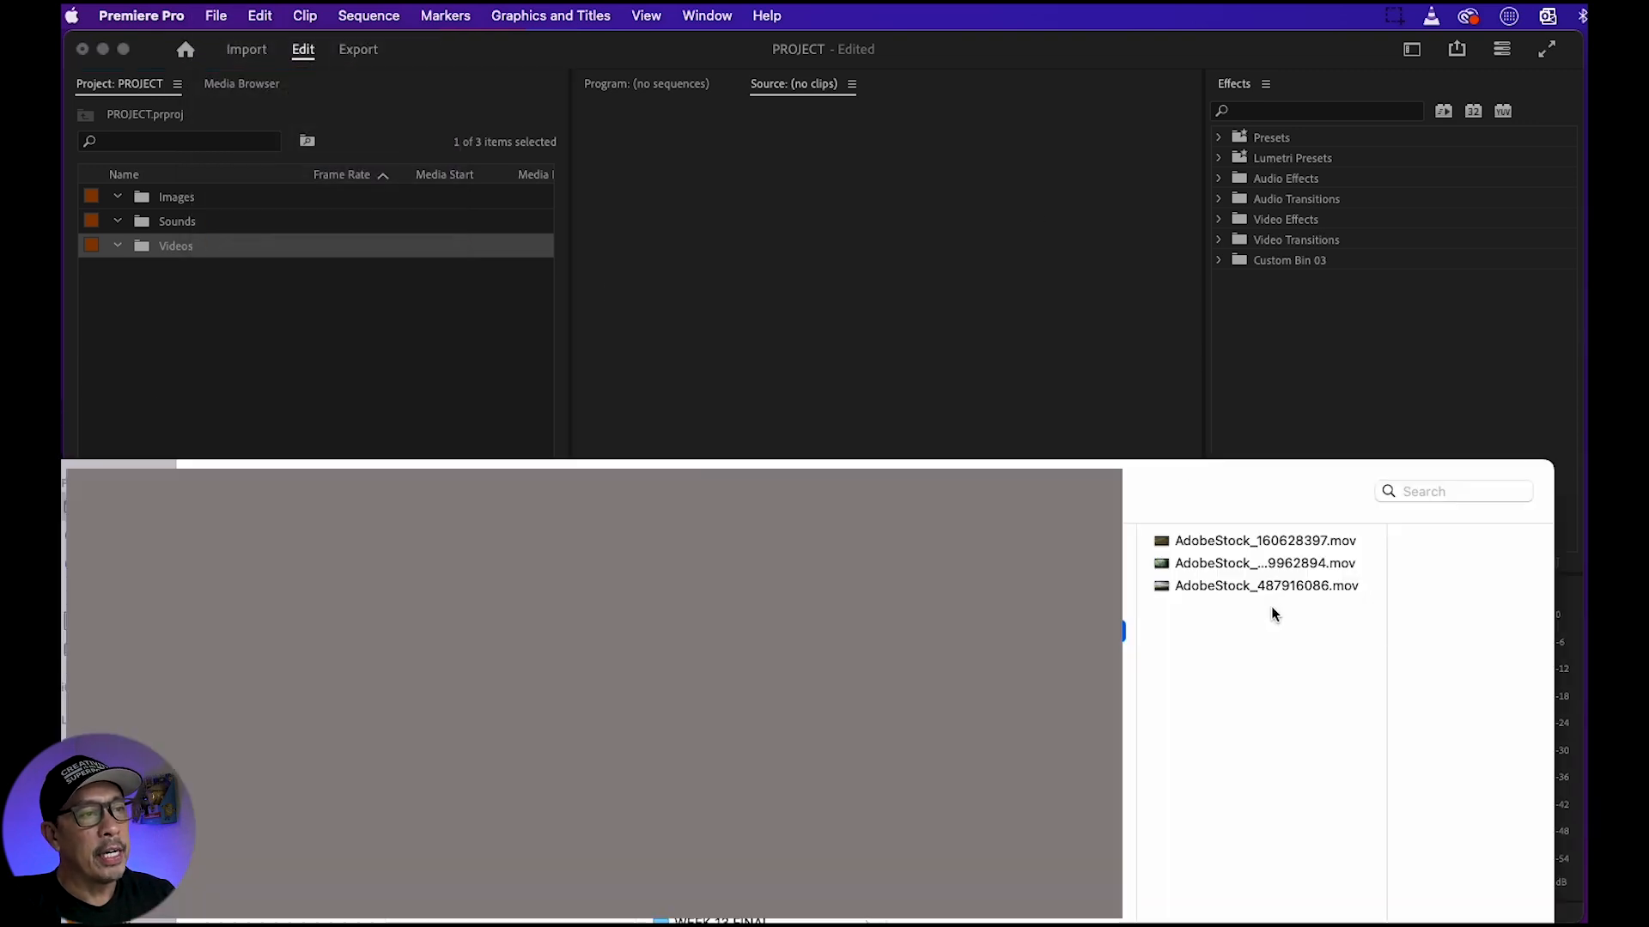
{"action": "left_click_drag", "start_coordinate": [1269, 603], "coordinate": [1242, 541]}
{"action": "right_click", "coordinate": [176, 249]}
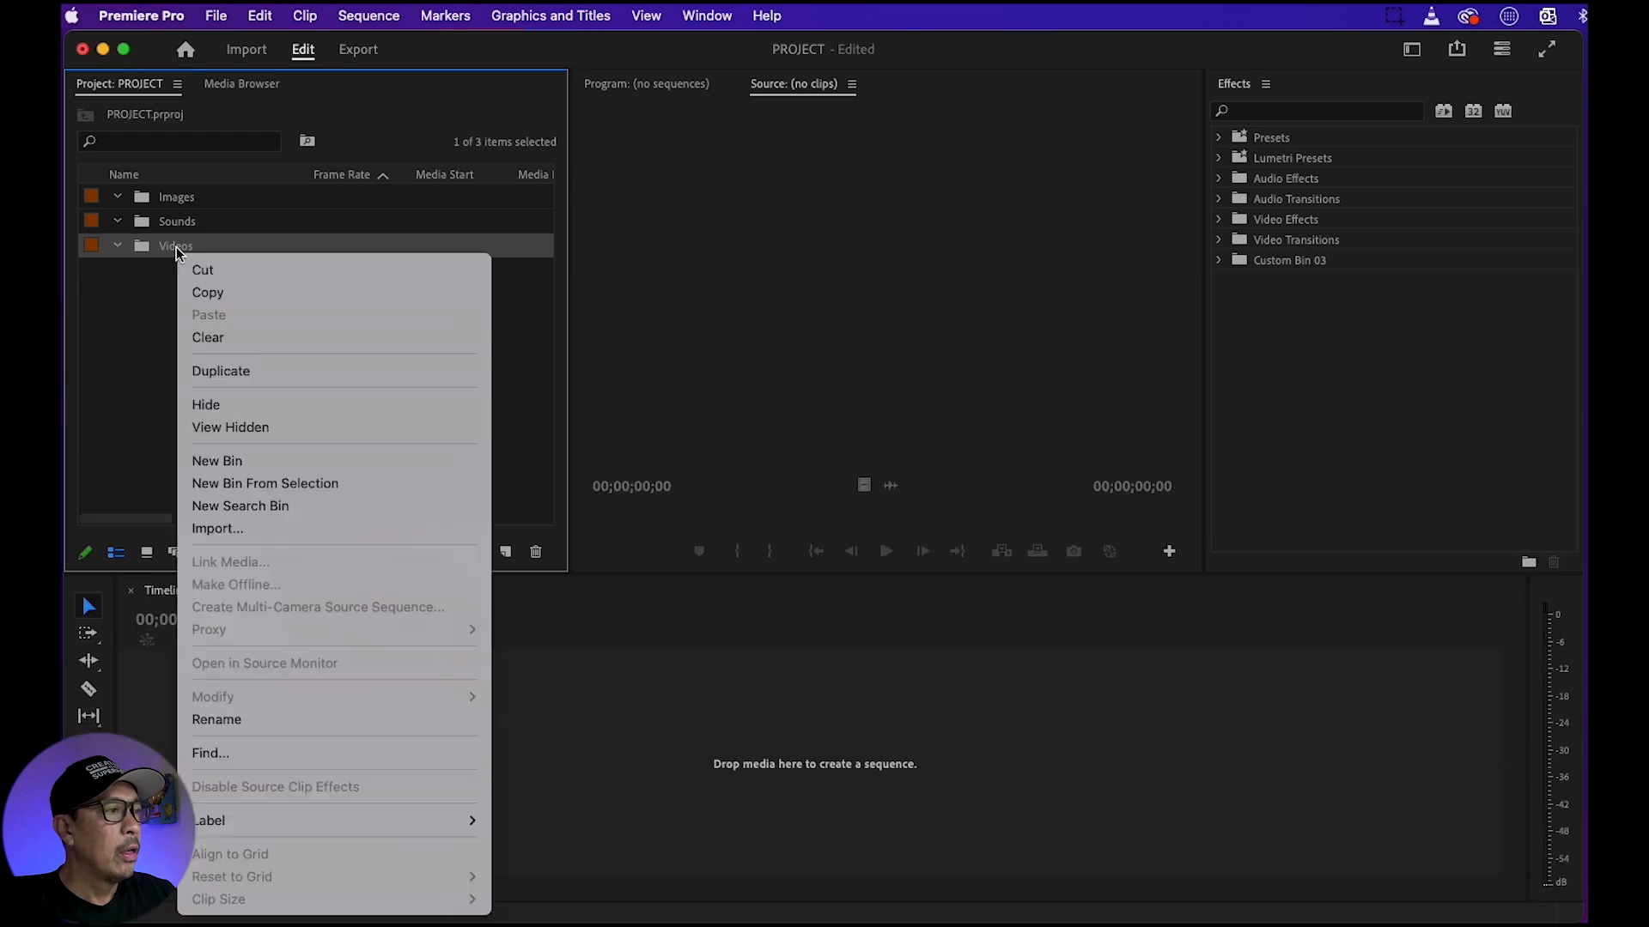
{"action": "left_click", "coordinate": [199, 532]}
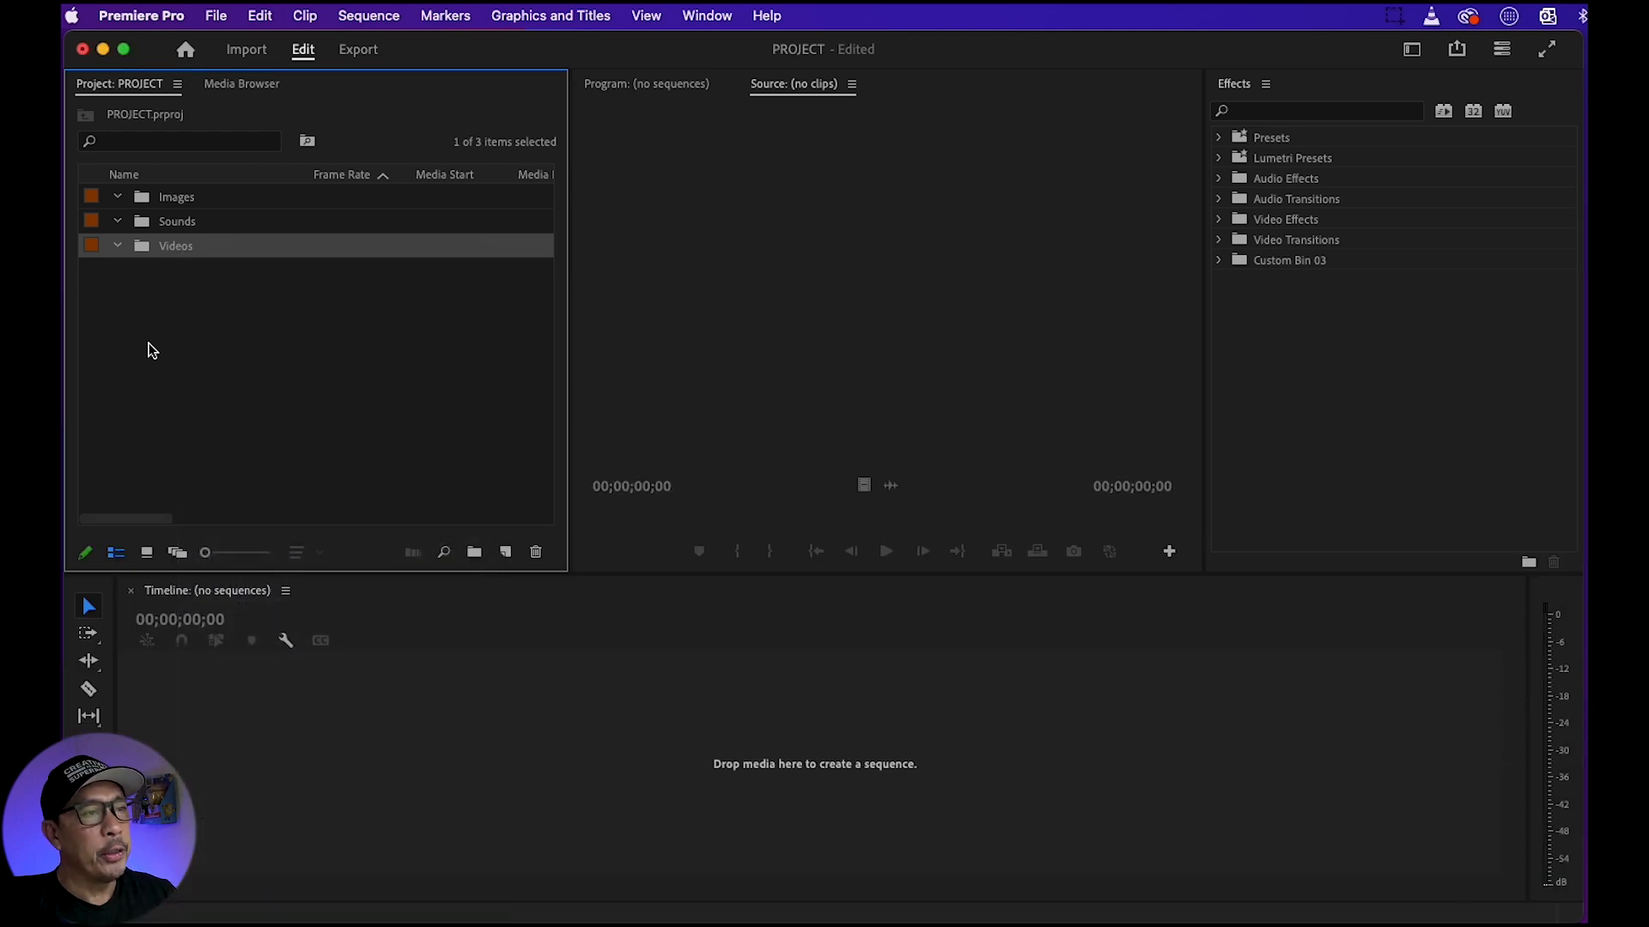
Import all three AdobeStock .mov clips from the Adobe Stock Videos folder into the Videos bin
{"action": "right_click", "coordinate": [176, 249]}
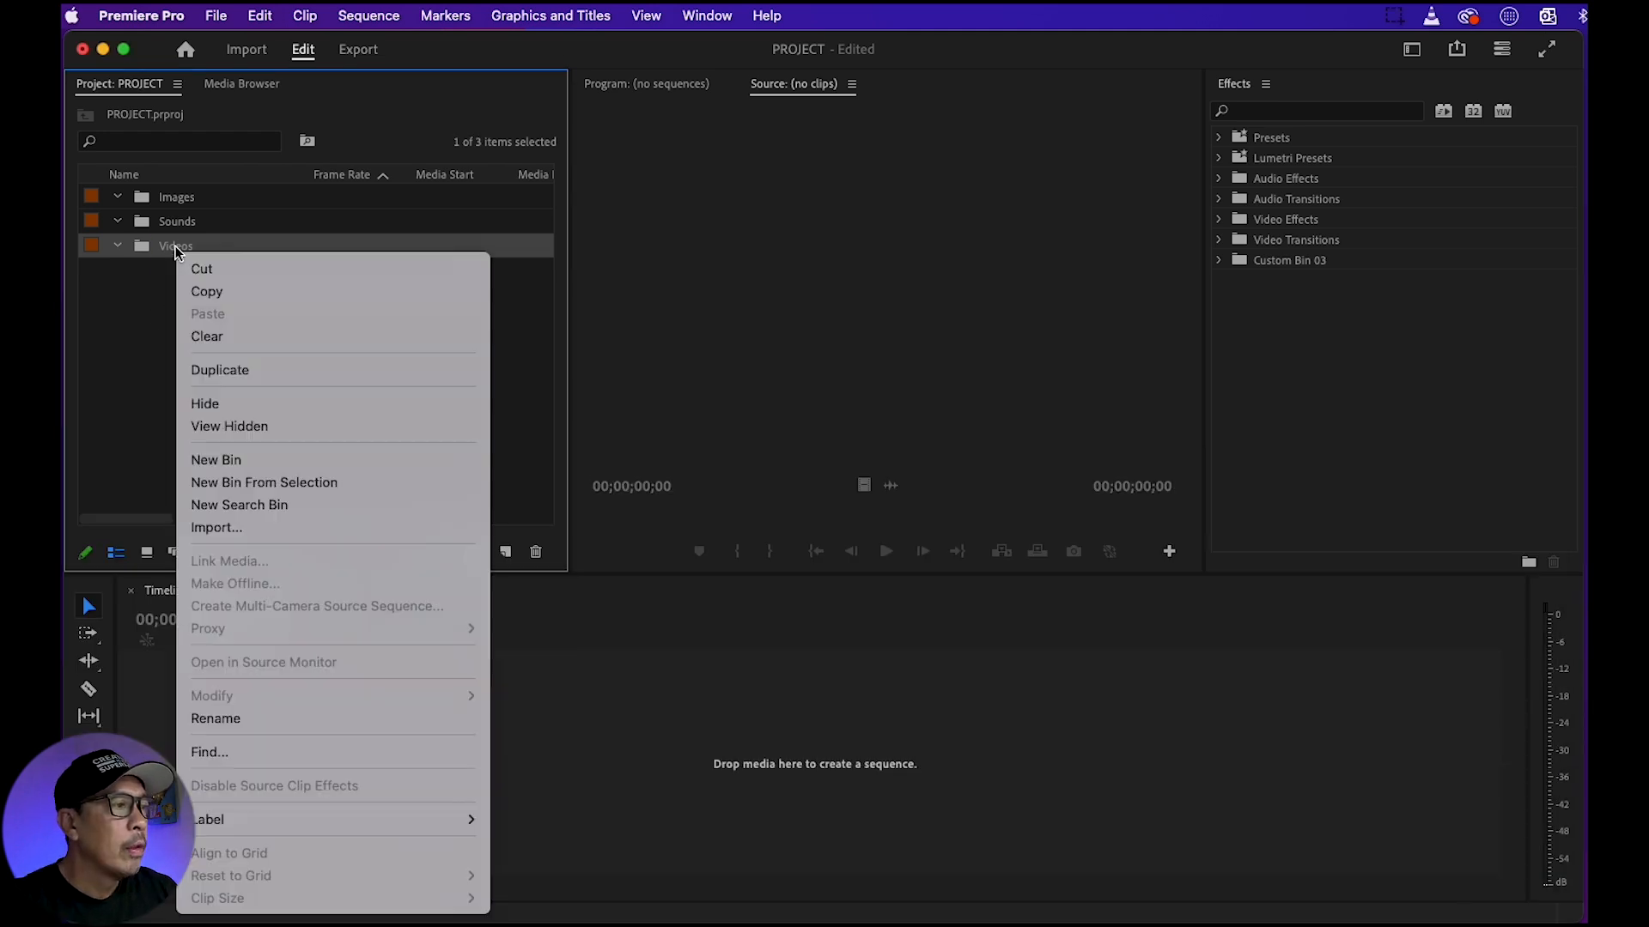
{"action": "left_click", "coordinate": [217, 534]}
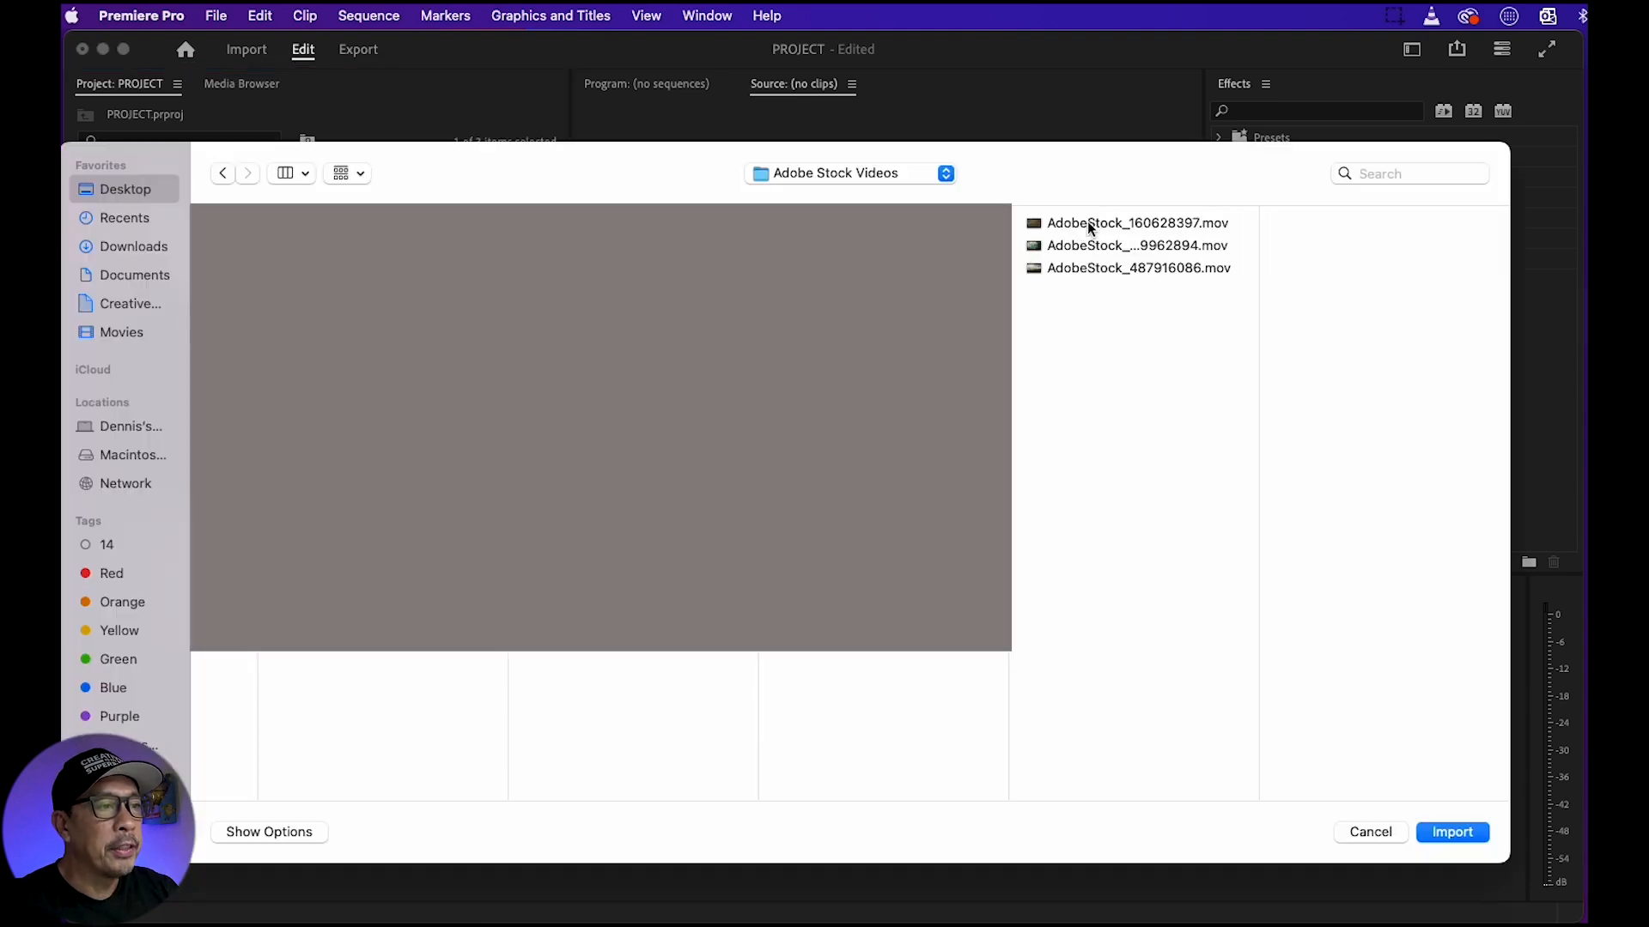
{"action": "left_click", "coordinate": [1089, 222]}
{"action": "left_click", "coordinate": [1107, 270], "text": "shift"}
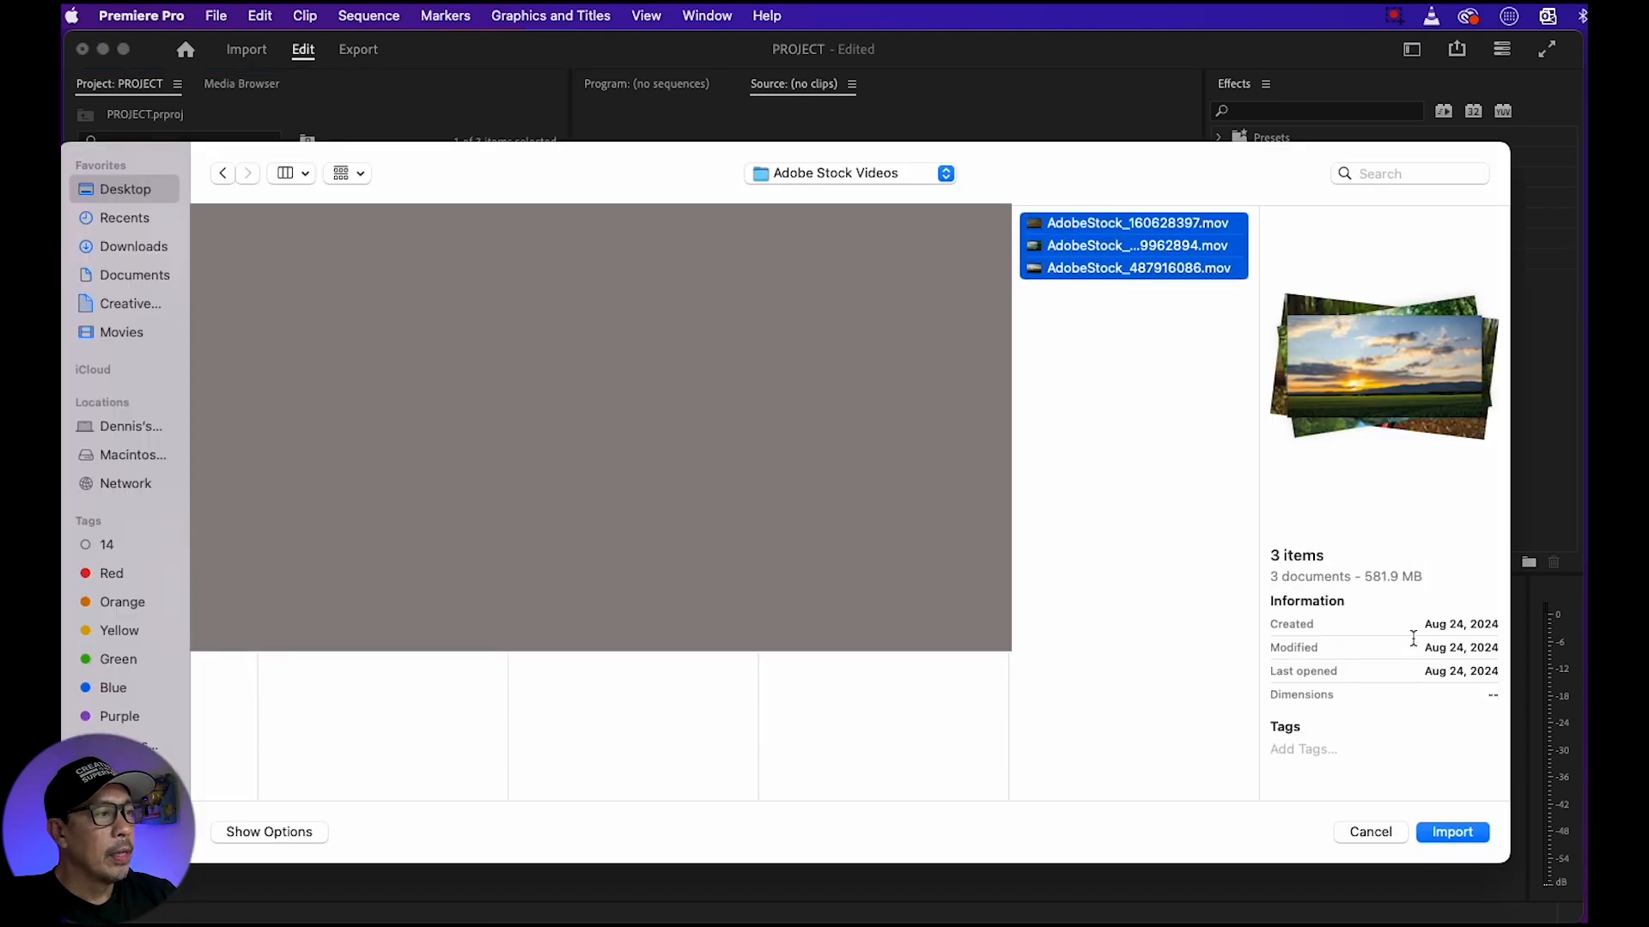
{"action": "left_click", "coordinate": [1435, 829]}
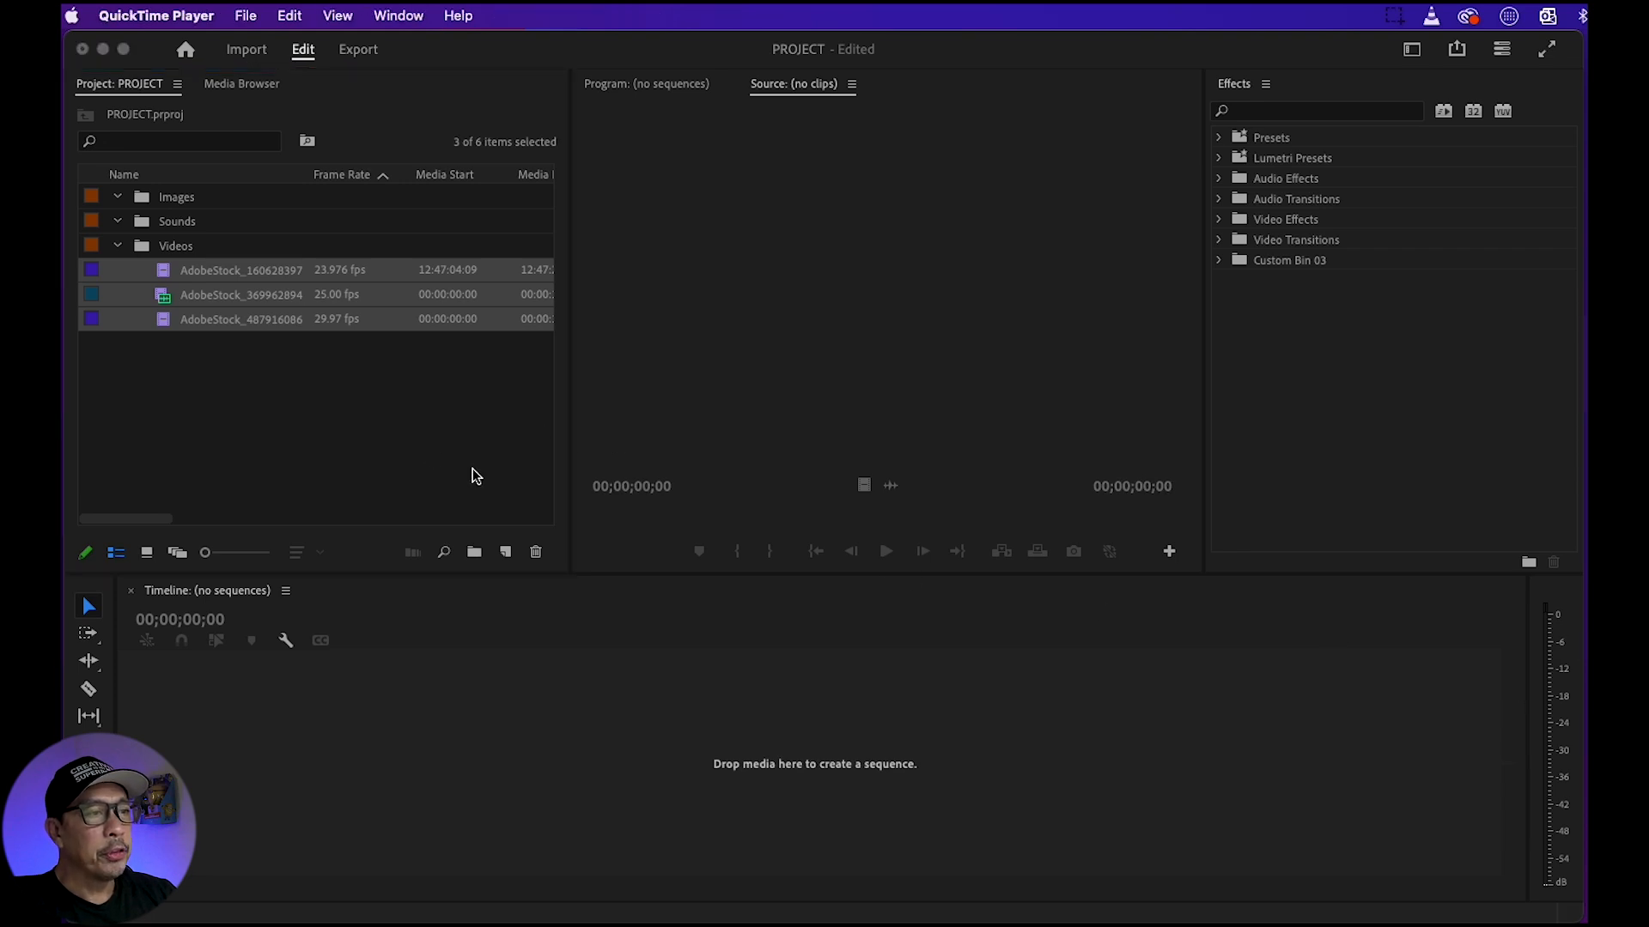
{"action": "left_click", "coordinate": [347, 402]}
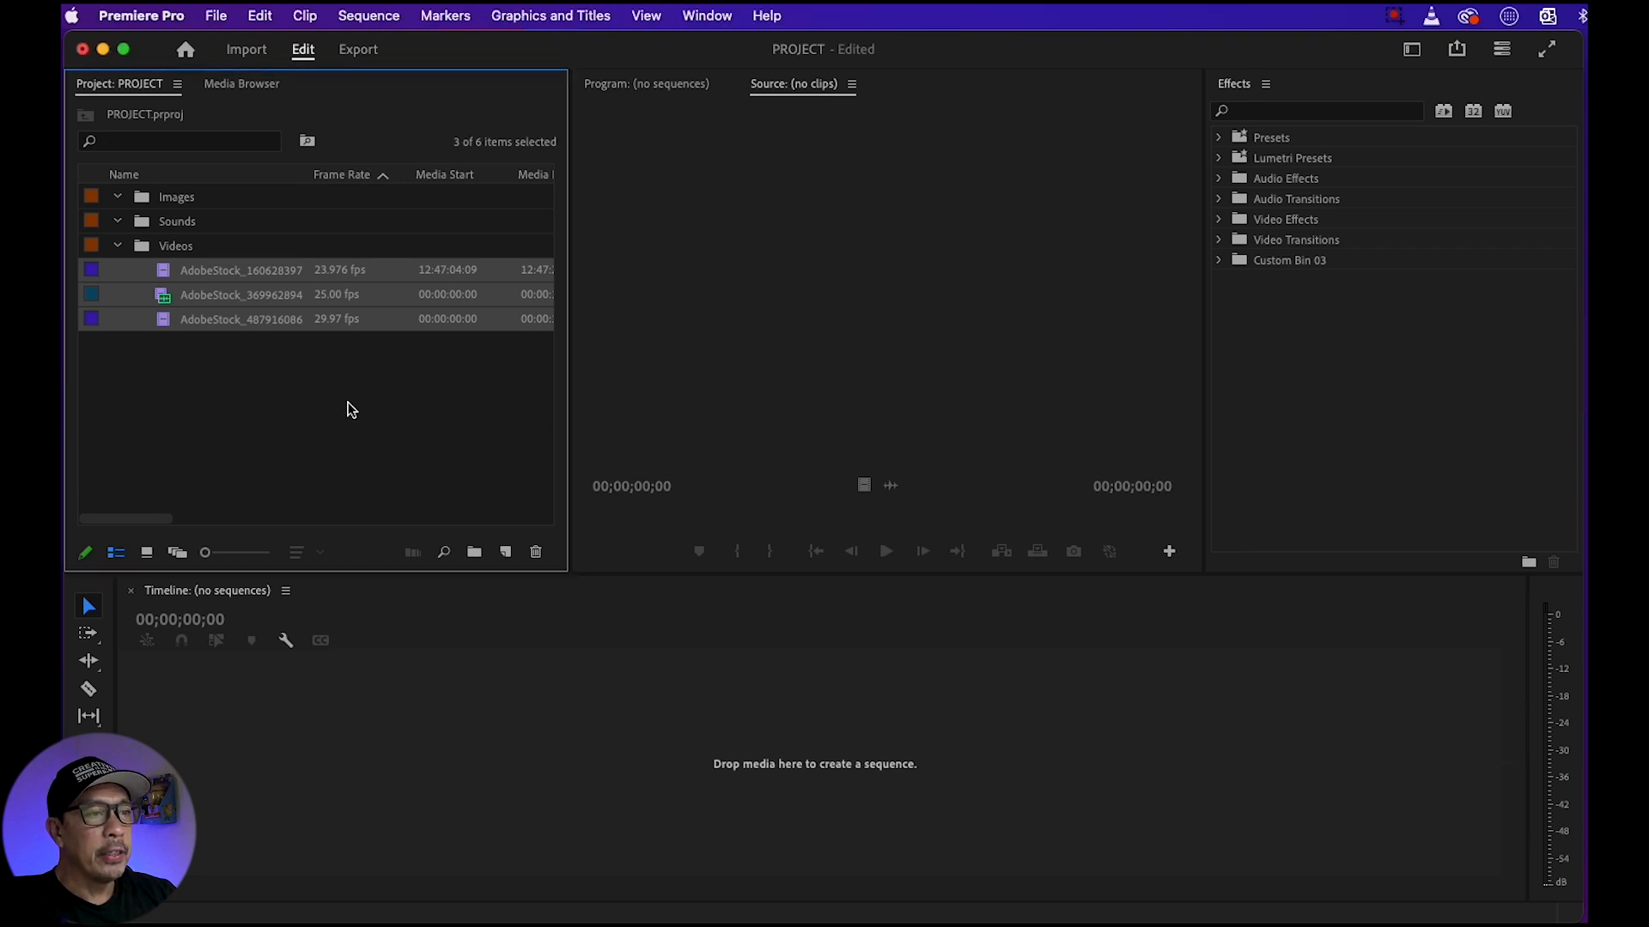
Import Premiere Audio.m4a from the WEEK 07 PREMIERE folder into the Sounds bin
{"action": "right_click", "coordinate": [179, 230]}
{"action": "left_click", "coordinate": [225, 507]}
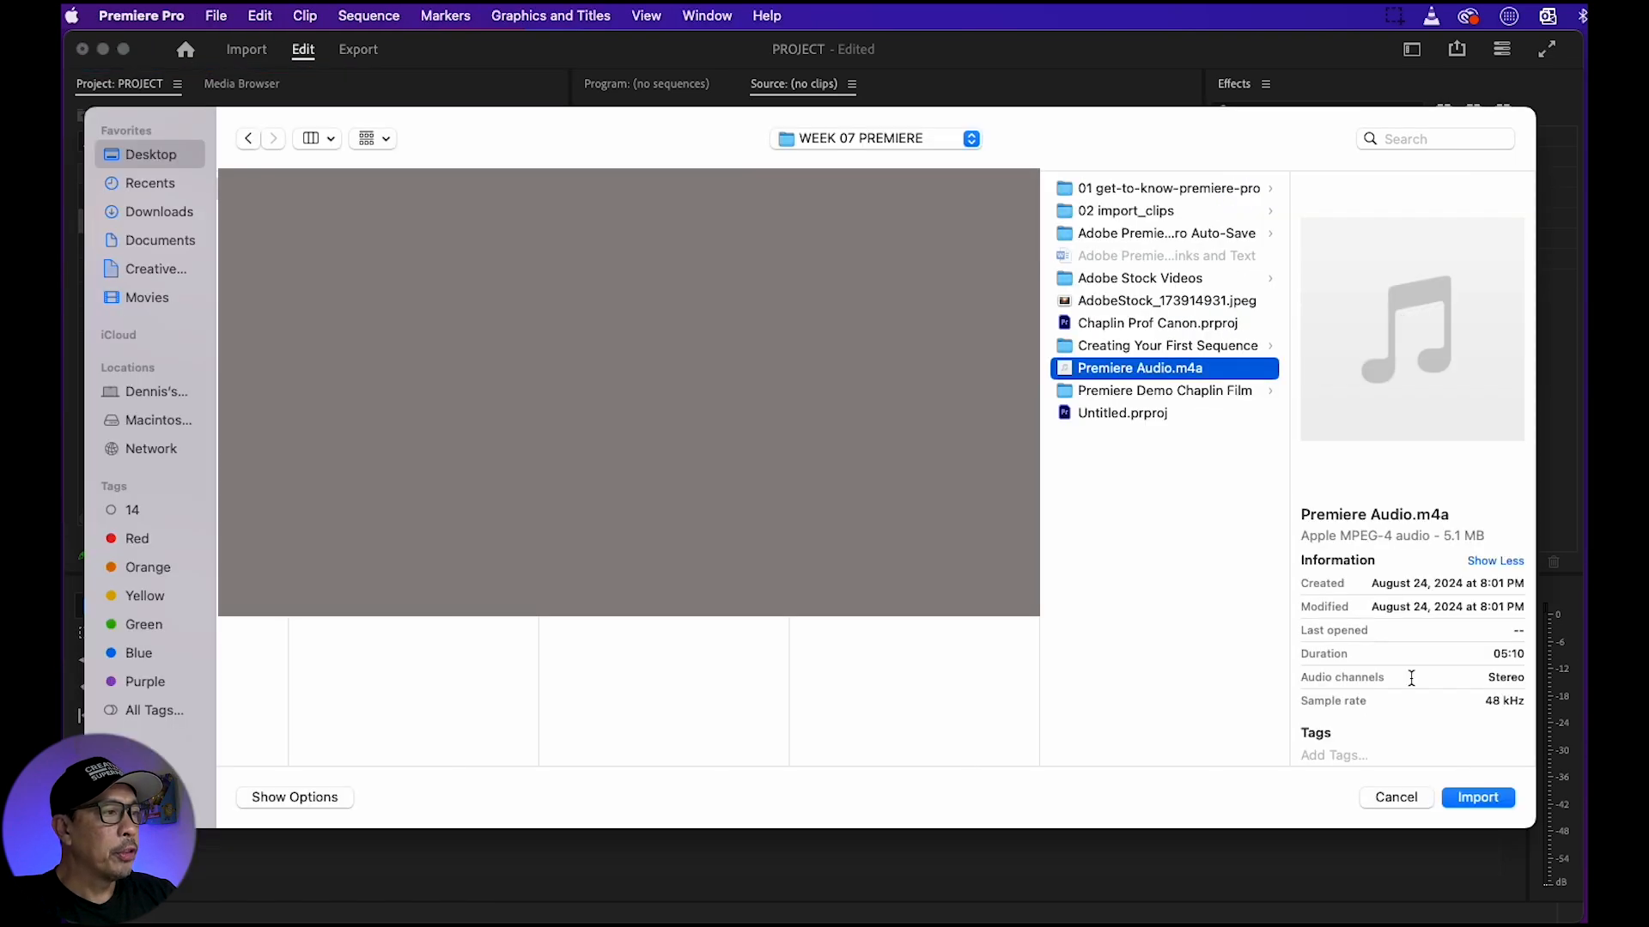
{"action": "left_click", "coordinate": [1477, 798]}
Import AdobeStock_173914931.jpeg from the WEEK 07 PREMIERE folder into the Images bin
{"action": "left_click", "coordinate": [179, 198]}
{"action": "right_click", "coordinate": [186, 202]}
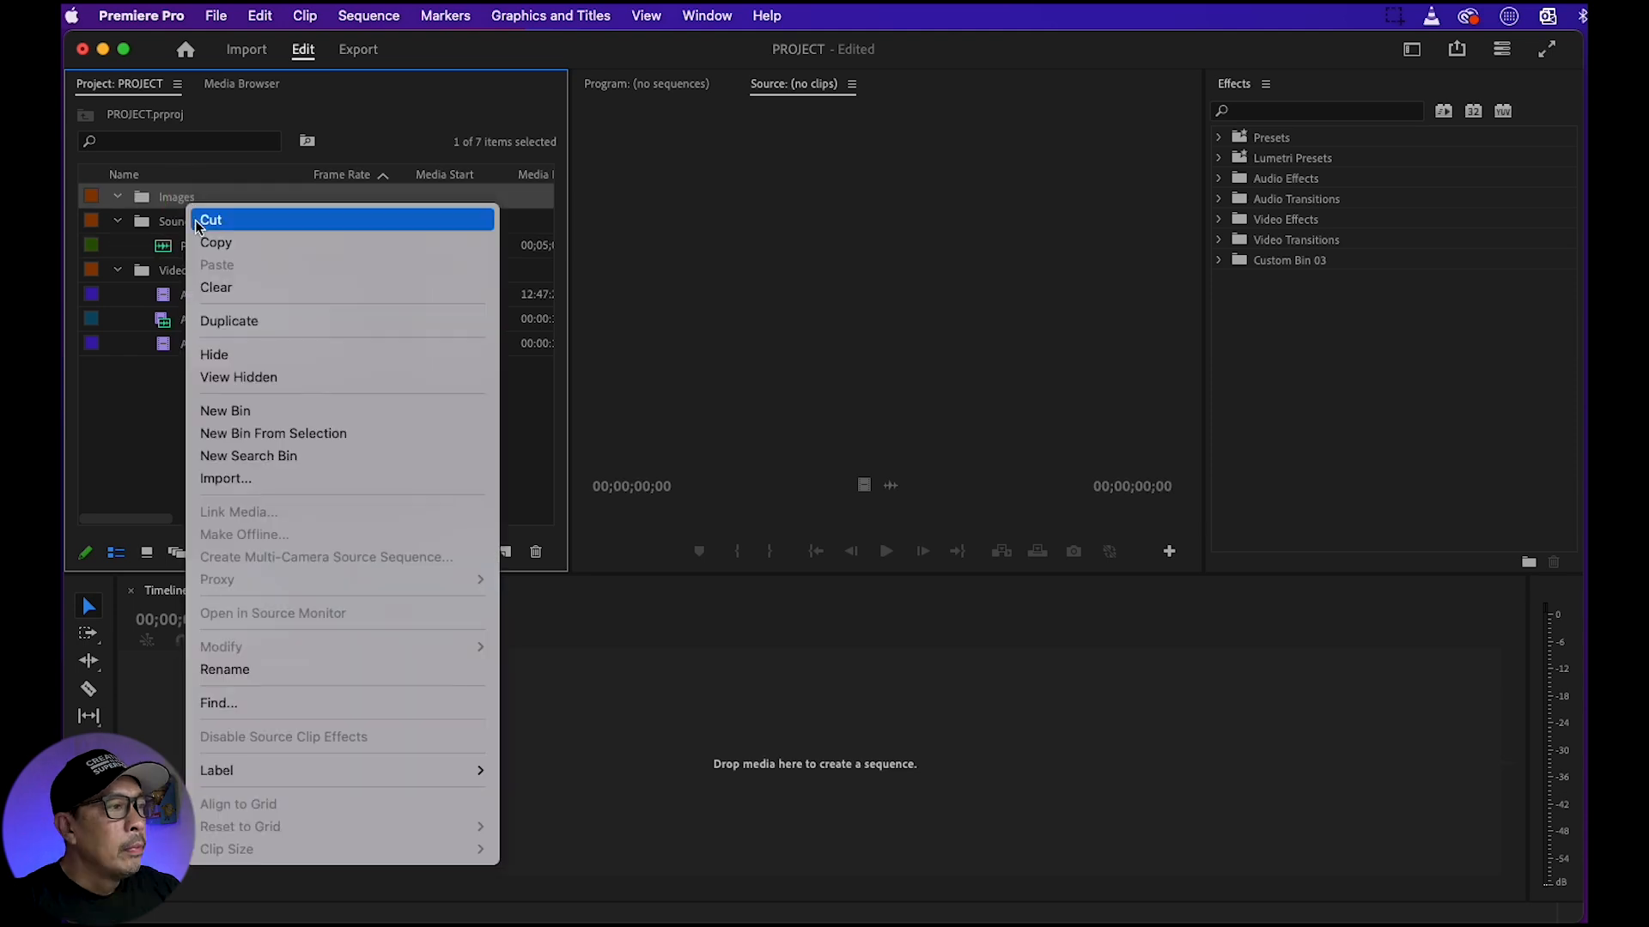
{"action": "left_click", "coordinate": [253, 480]}
{"action": "left_click", "coordinate": [386, 302]}
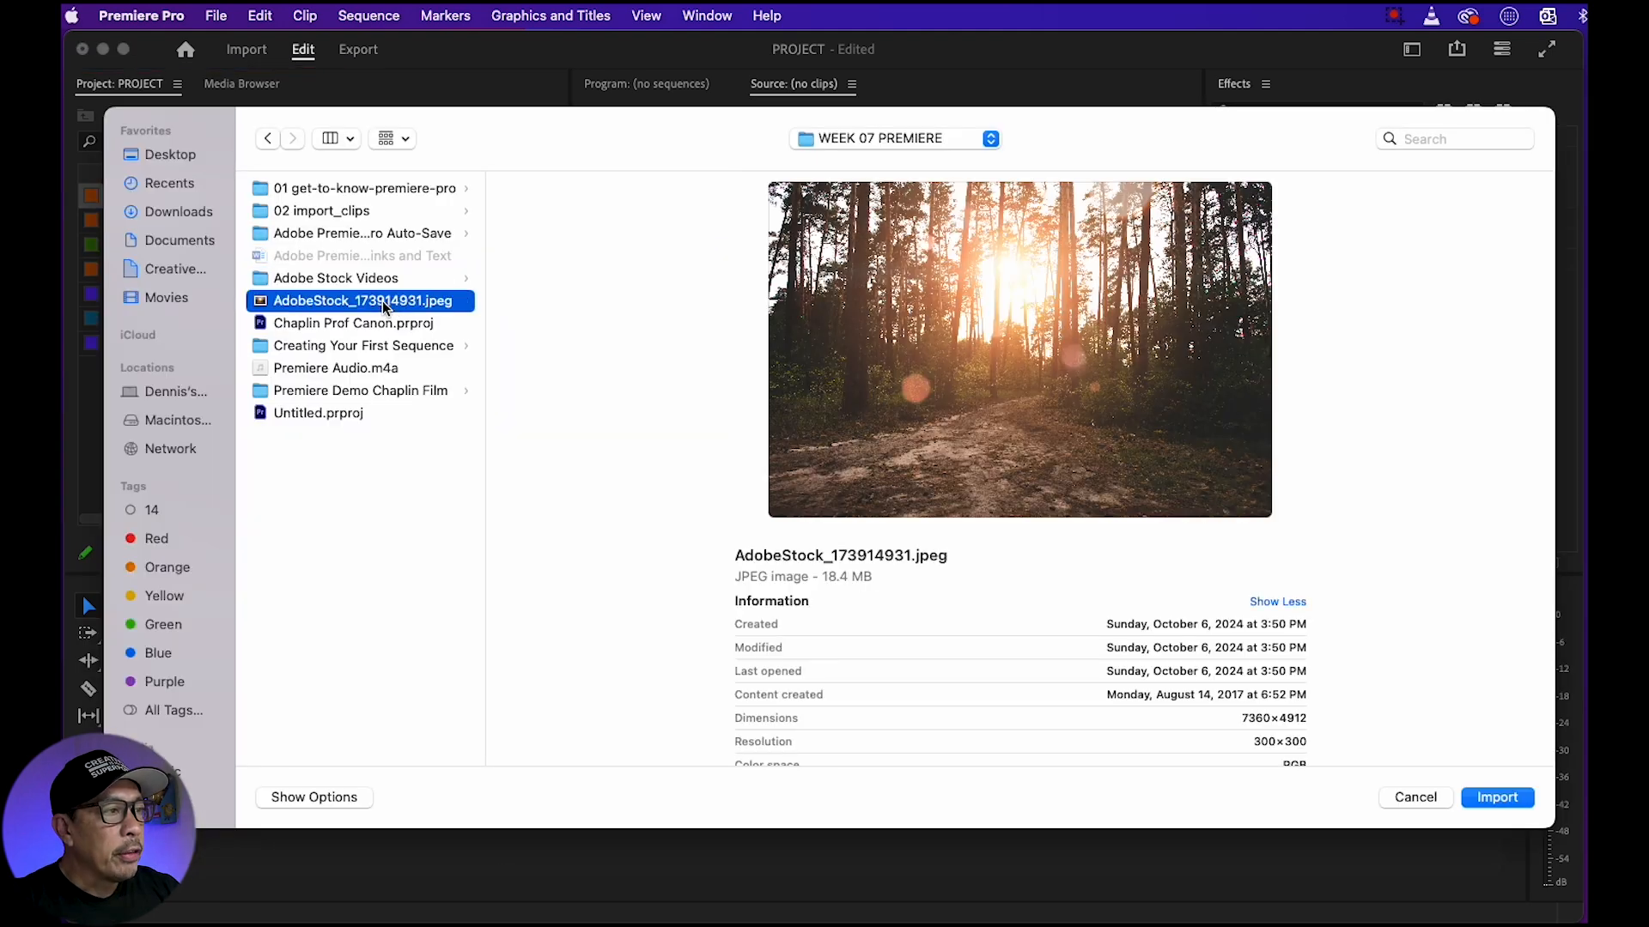
{"action": "left_click", "coordinate": [1494, 796]}
Create a new sequence named Sequence 01 from the HD 1080p 29.97 fps preset, keeping its default settings
{"action": "left_click", "coordinate": [219, 17]}
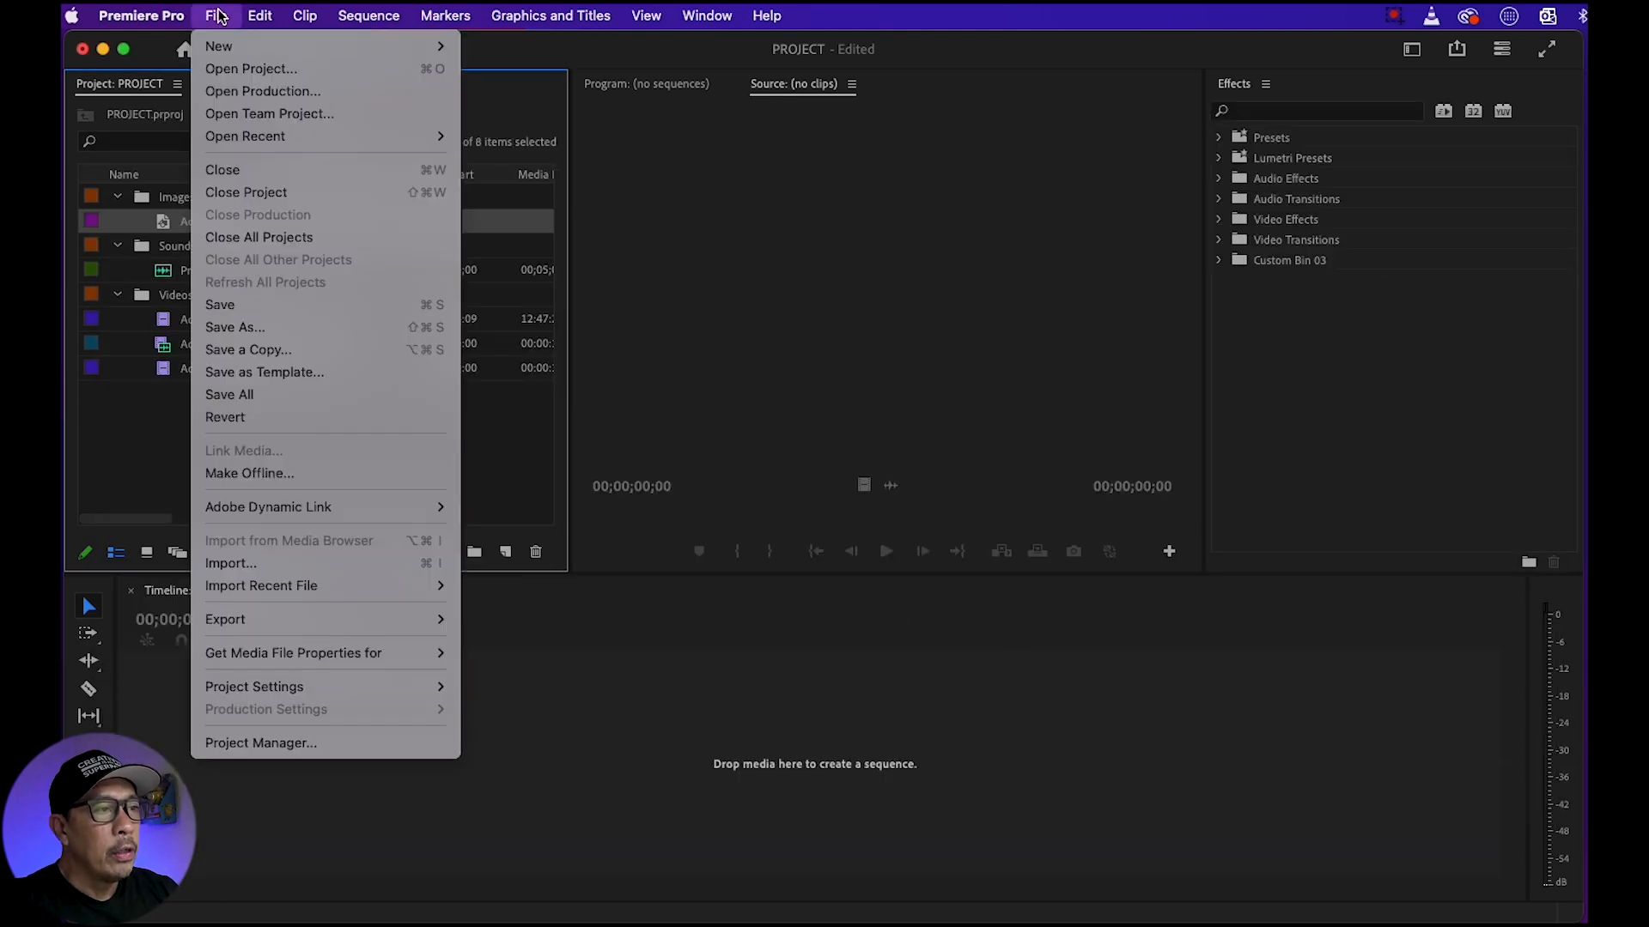
{"action": "mouse_move", "coordinate": [222, 48]}
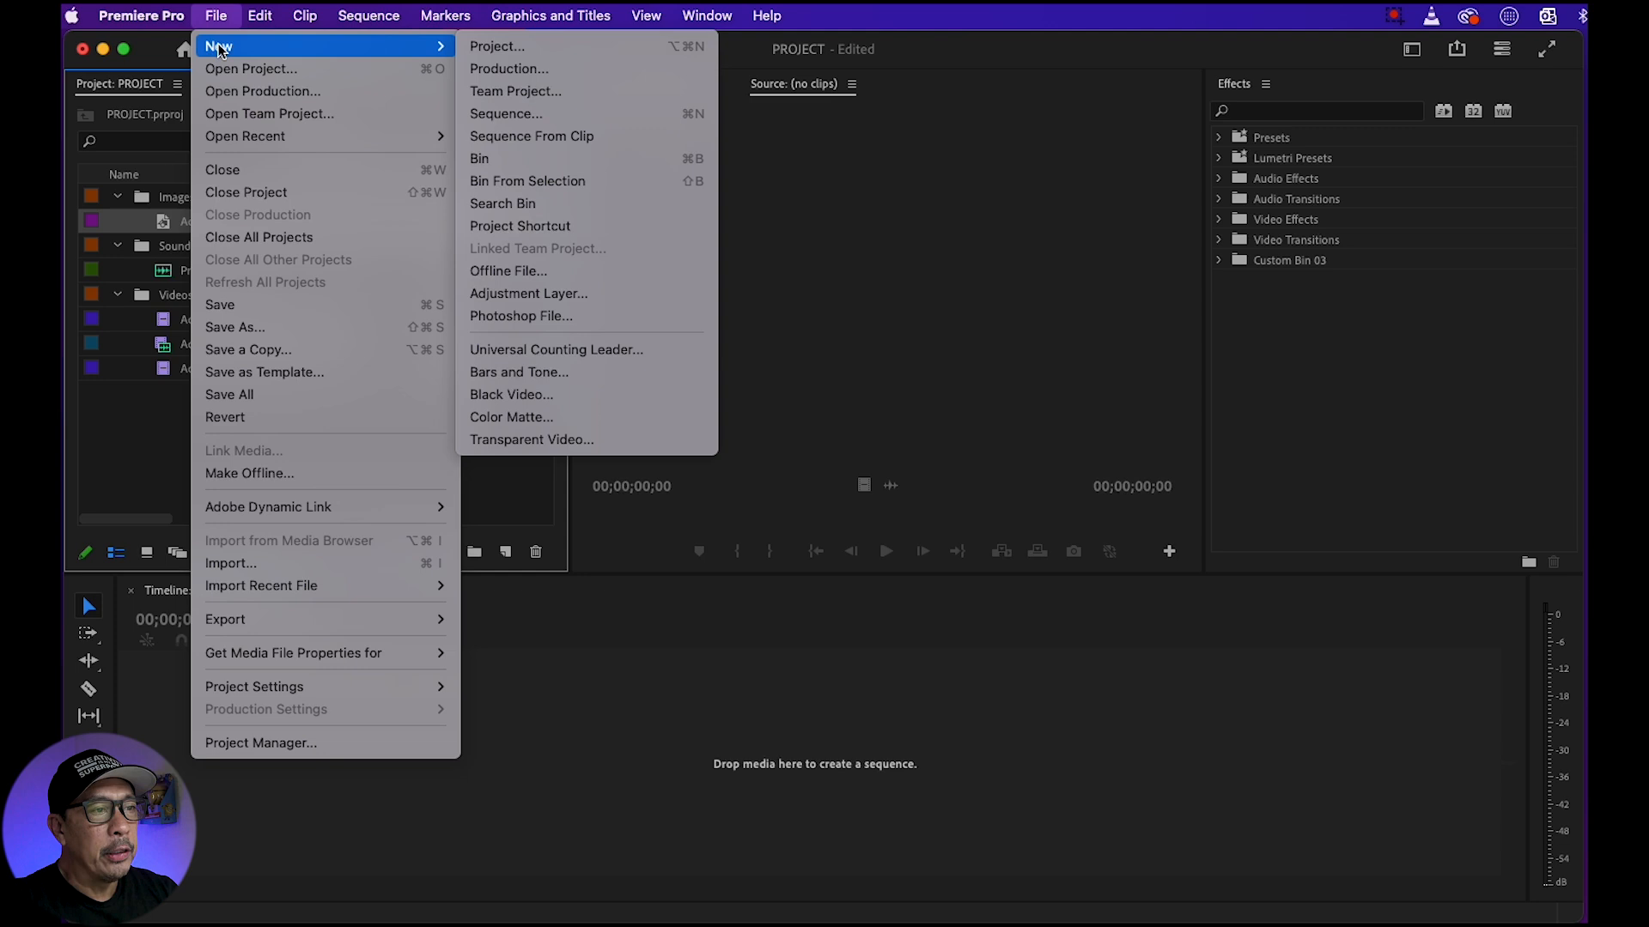
{"action": "left_click", "coordinate": [496, 114]}
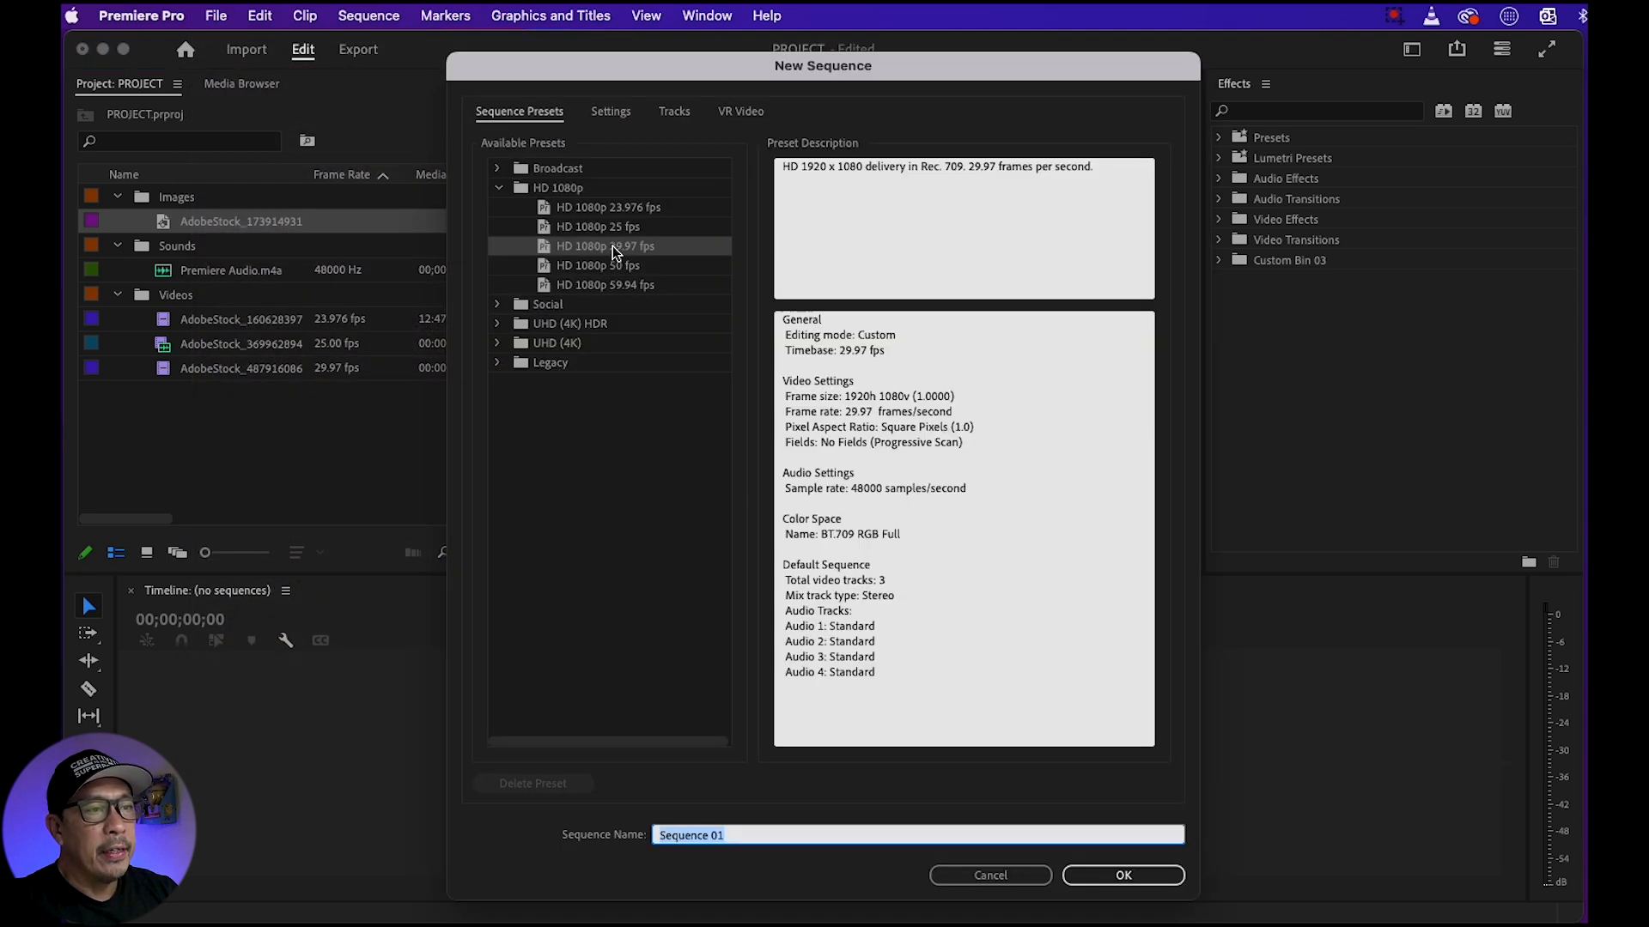
{"action": "left_click", "coordinate": [615, 249]}
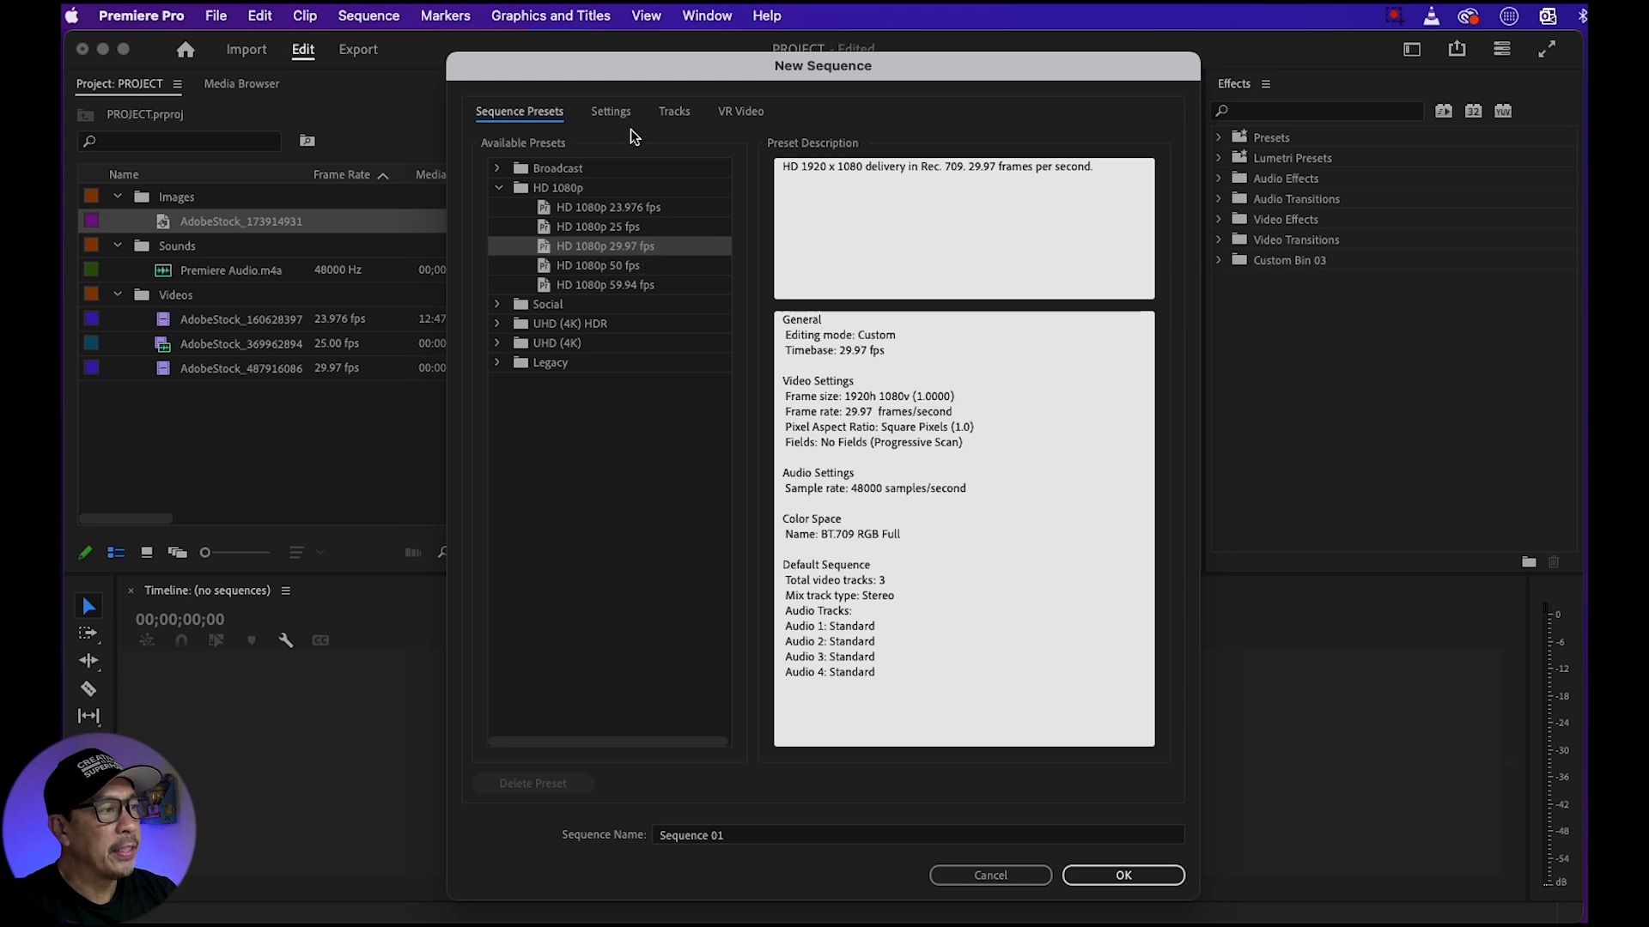
{"action": "left_click", "coordinate": [613, 113]}
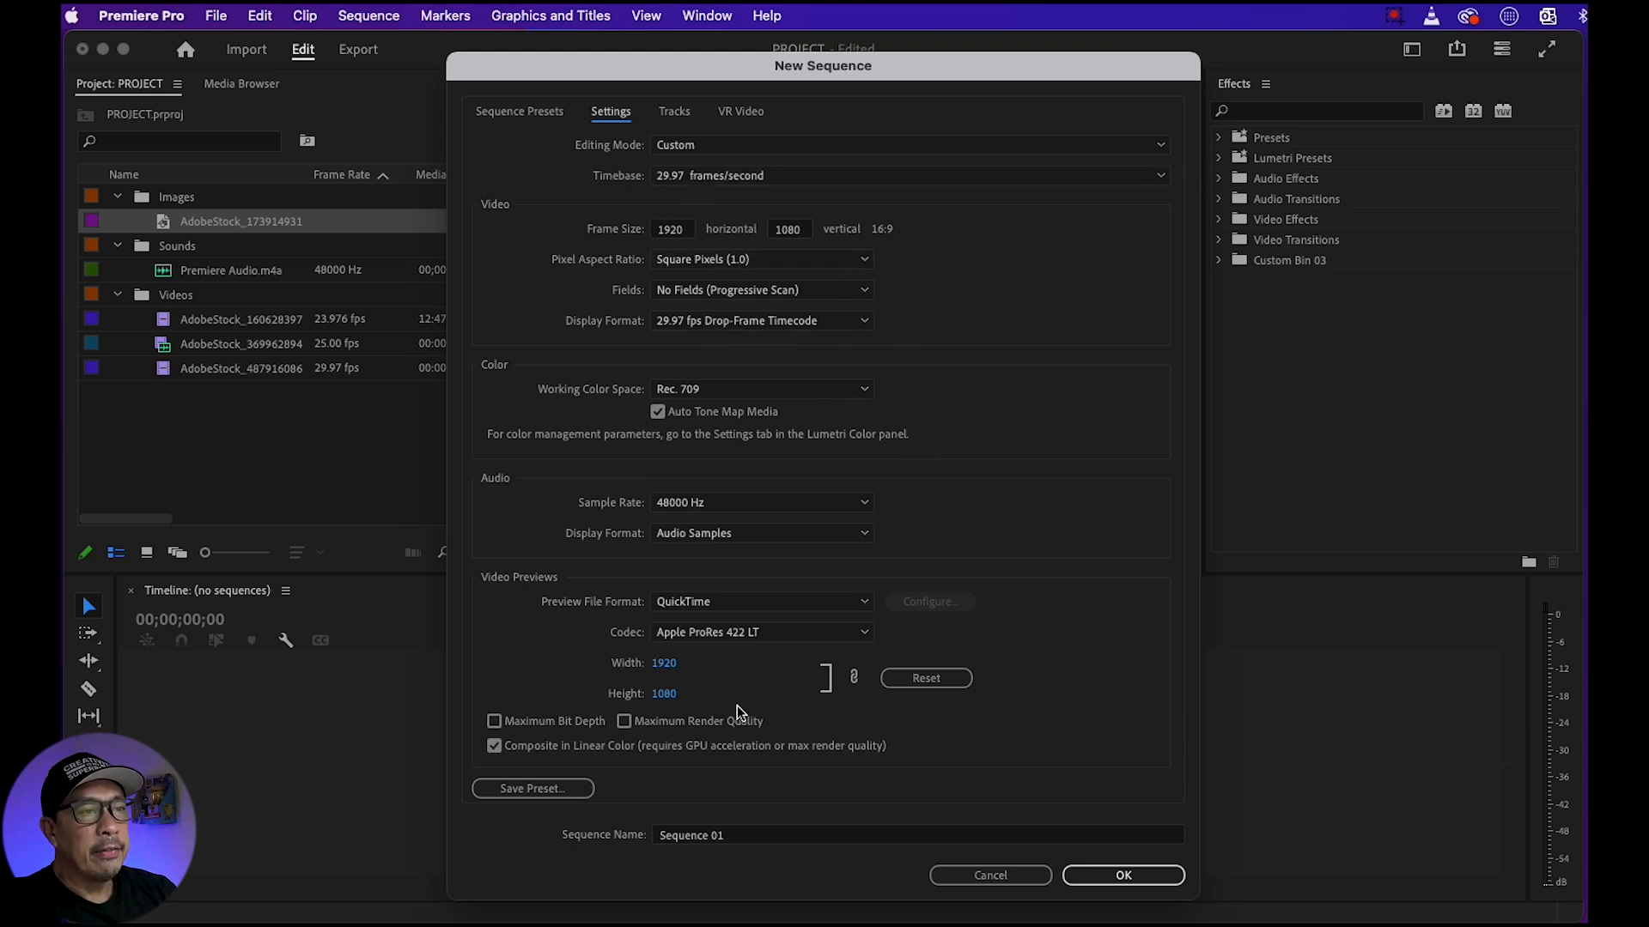
{"action": "left_click", "coordinate": [1129, 872]}
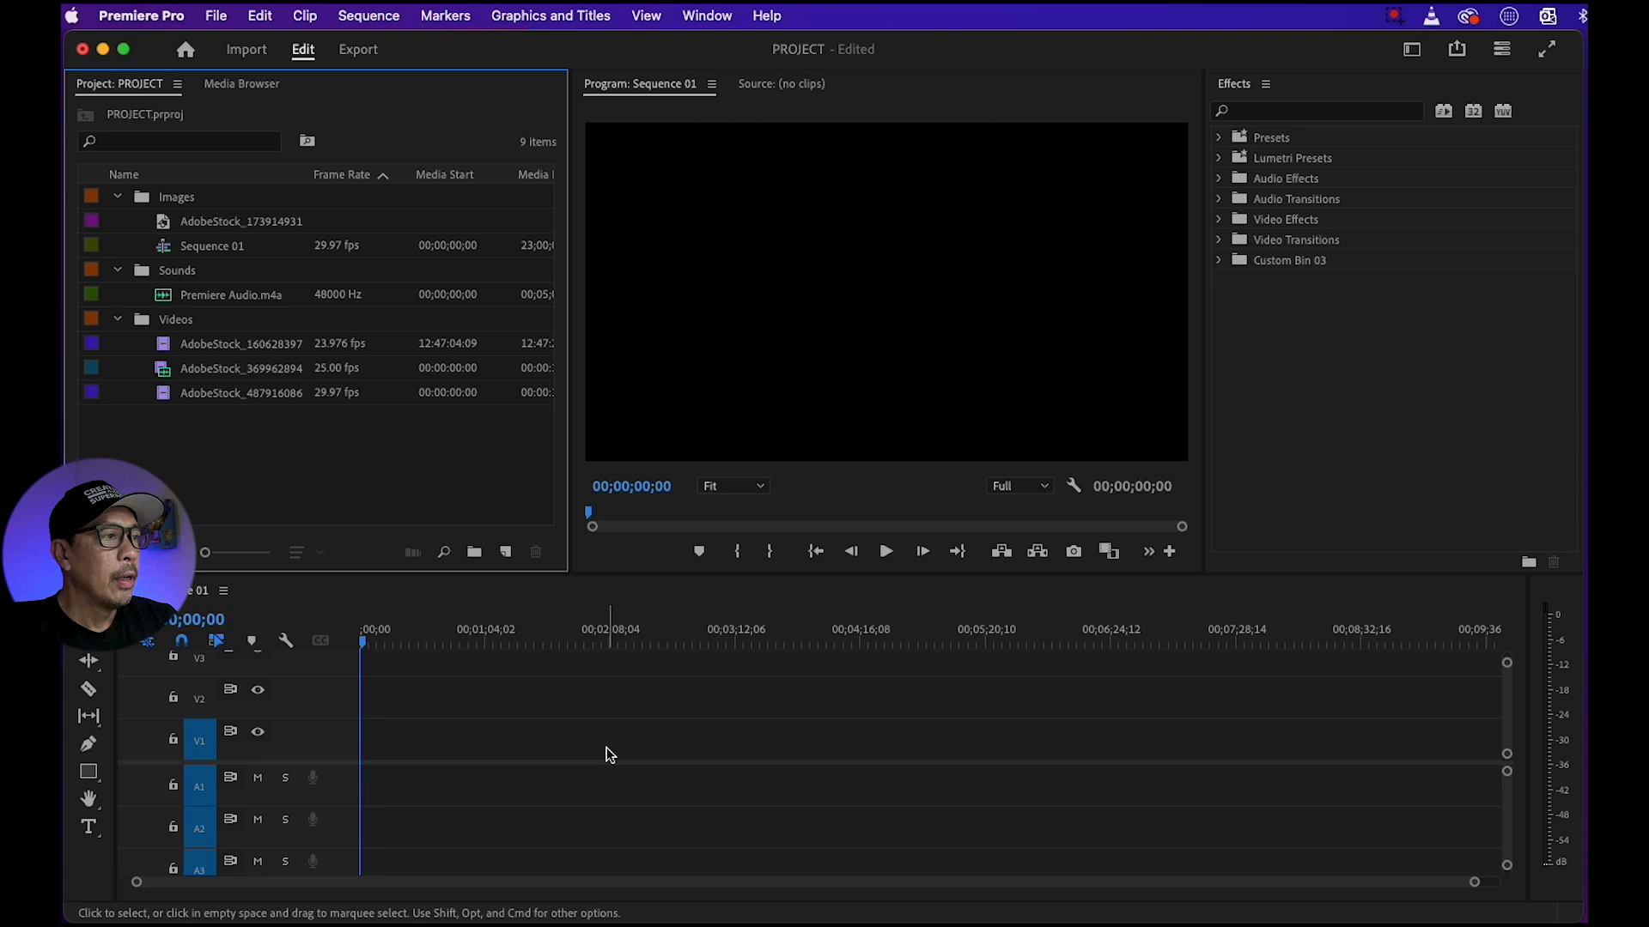
{"action": "scroll", "coordinate": [222, 690], "scroll_direction": "up", "scroll_amount": 1}
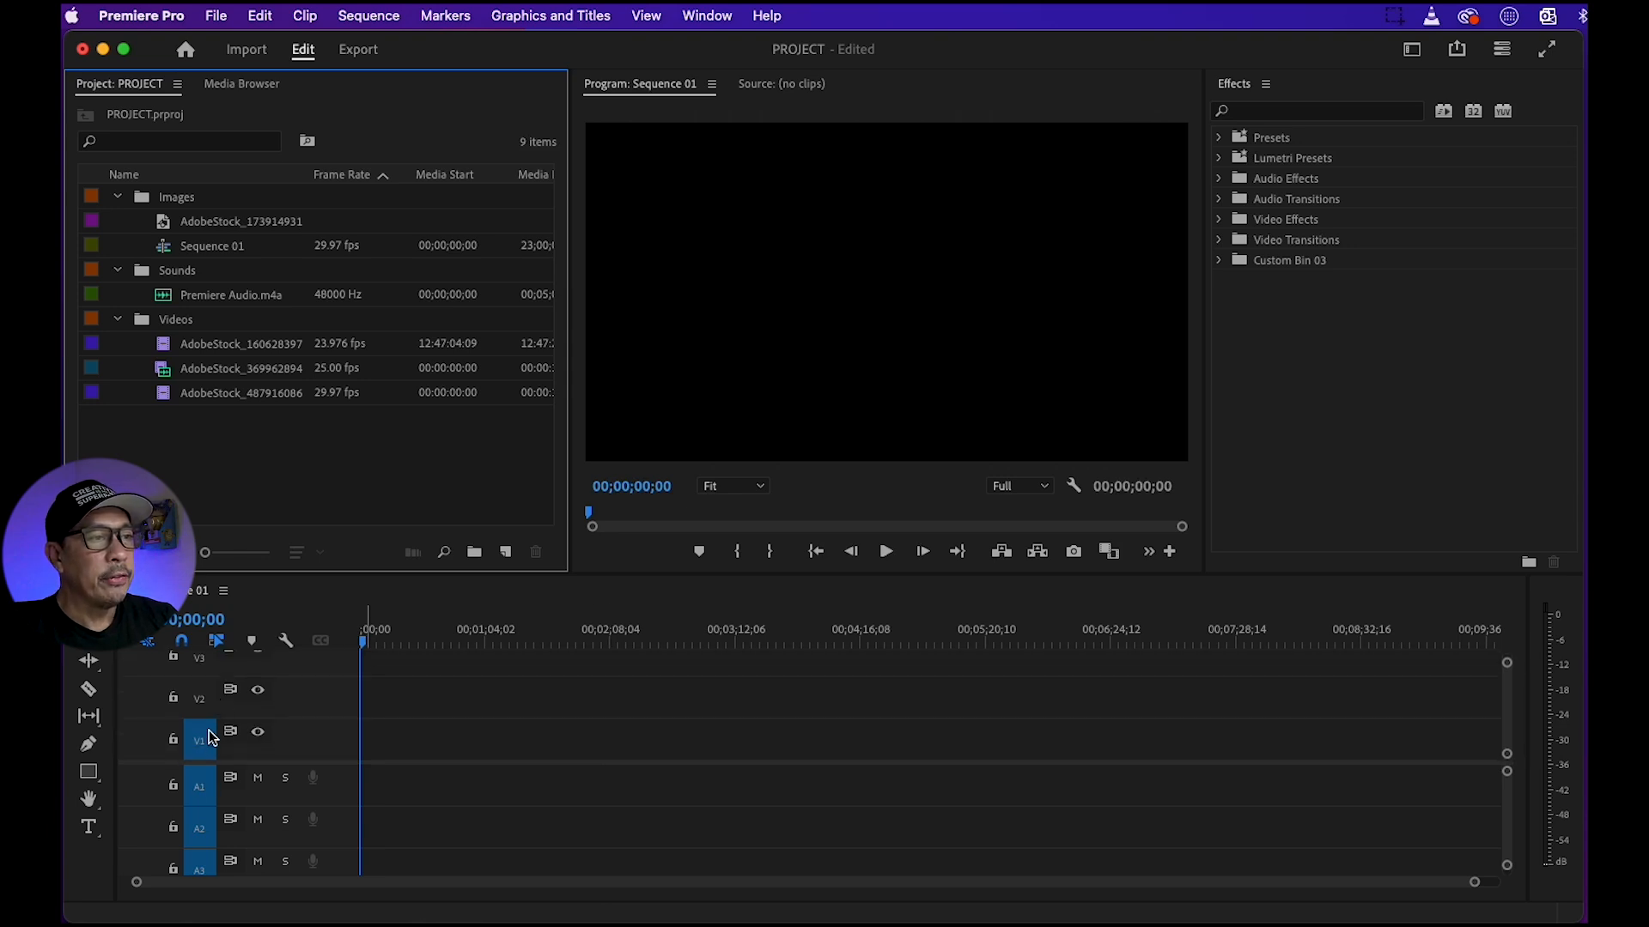
{"action": "scroll", "coordinate": [307, 732], "scroll_direction": "down", "scroll_amount": 1}
{"action": "scroll", "coordinate": [220, 697], "scroll_direction": "up", "scroll_amount": 1}
{"action": "scroll", "coordinate": [220, 706], "scroll_direction": "down", "scroll_amount": 1}
{"action": "scroll", "coordinate": [211, 741], "scroll_direction": "up", "scroll_amount": 1}
{"action": "scroll", "coordinate": [211, 744], "scroll_direction": "down", "scroll_amount": 1}
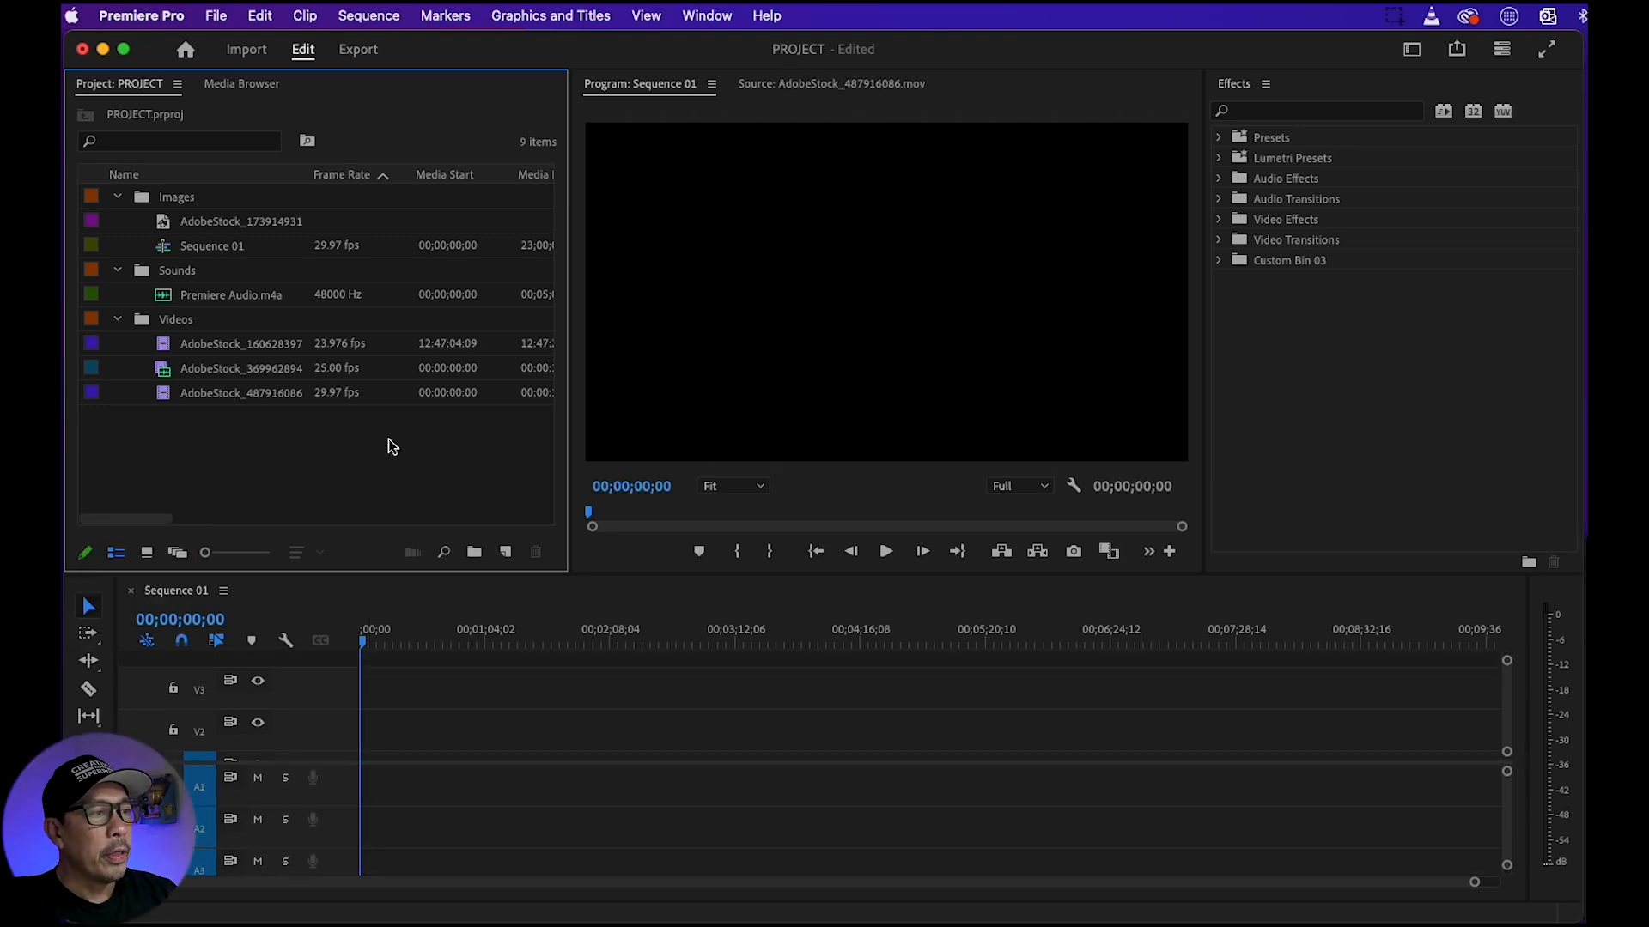
Open AdobeStock_487916086 in the Source Monitor and mark In at 00:00:02:01 and Out at 00:00:10:01
{"action": "double_click", "coordinate": [222, 395]}
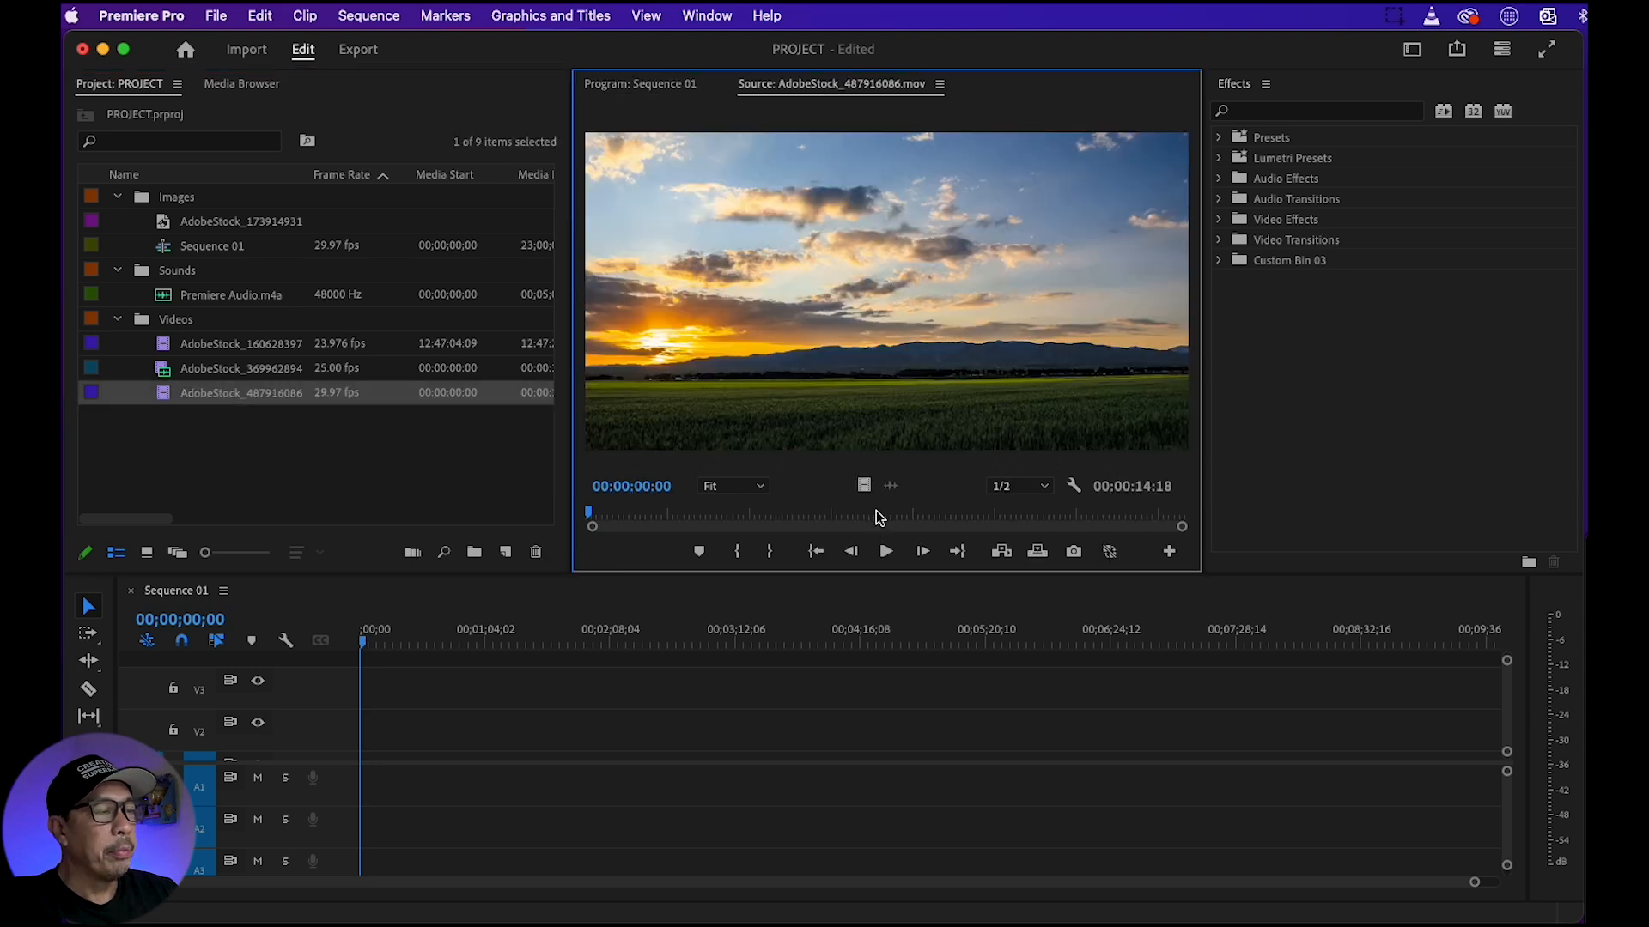
{"action": "mouse_move", "coordinate": [589, 515]}
{"action": "left_mouse_down"}
{"action": "mouse_move", "coordinate": [865, 504]}
{"action": "mouse_move", "coordinate": [1095, 520]}
{"action": "mouse_move", "coordinate": [590, 516]}
{"action": "left_mouse_up"}
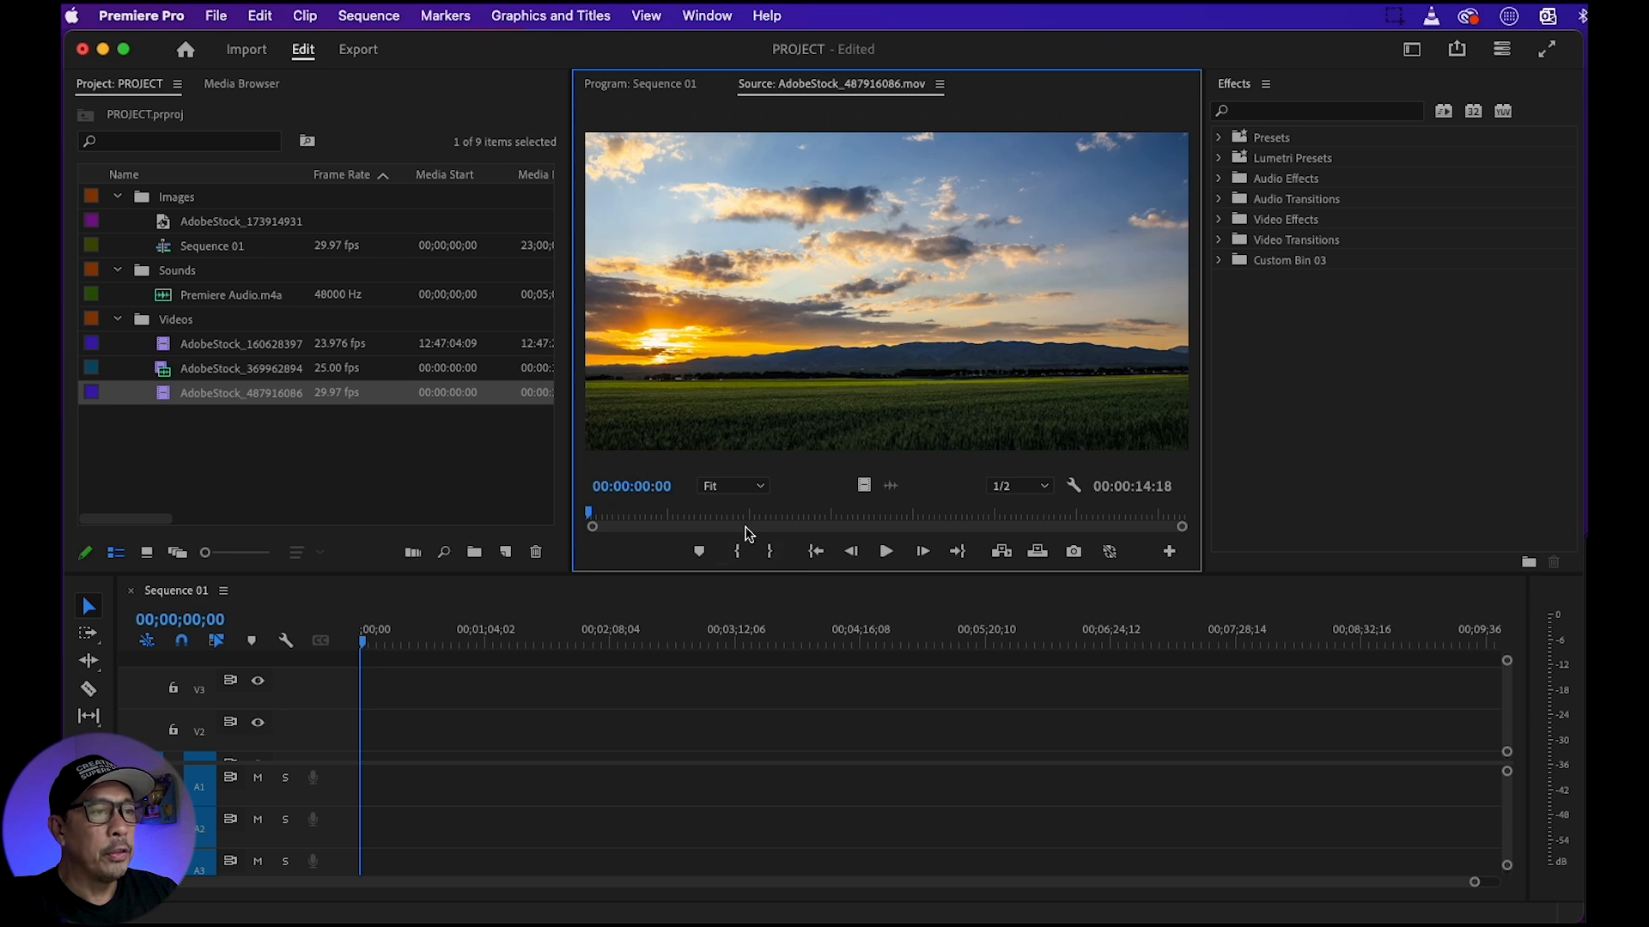
{"action": "left_click_drag", "start_coordinate": [589, 513], "coordinate": [670, 513]}
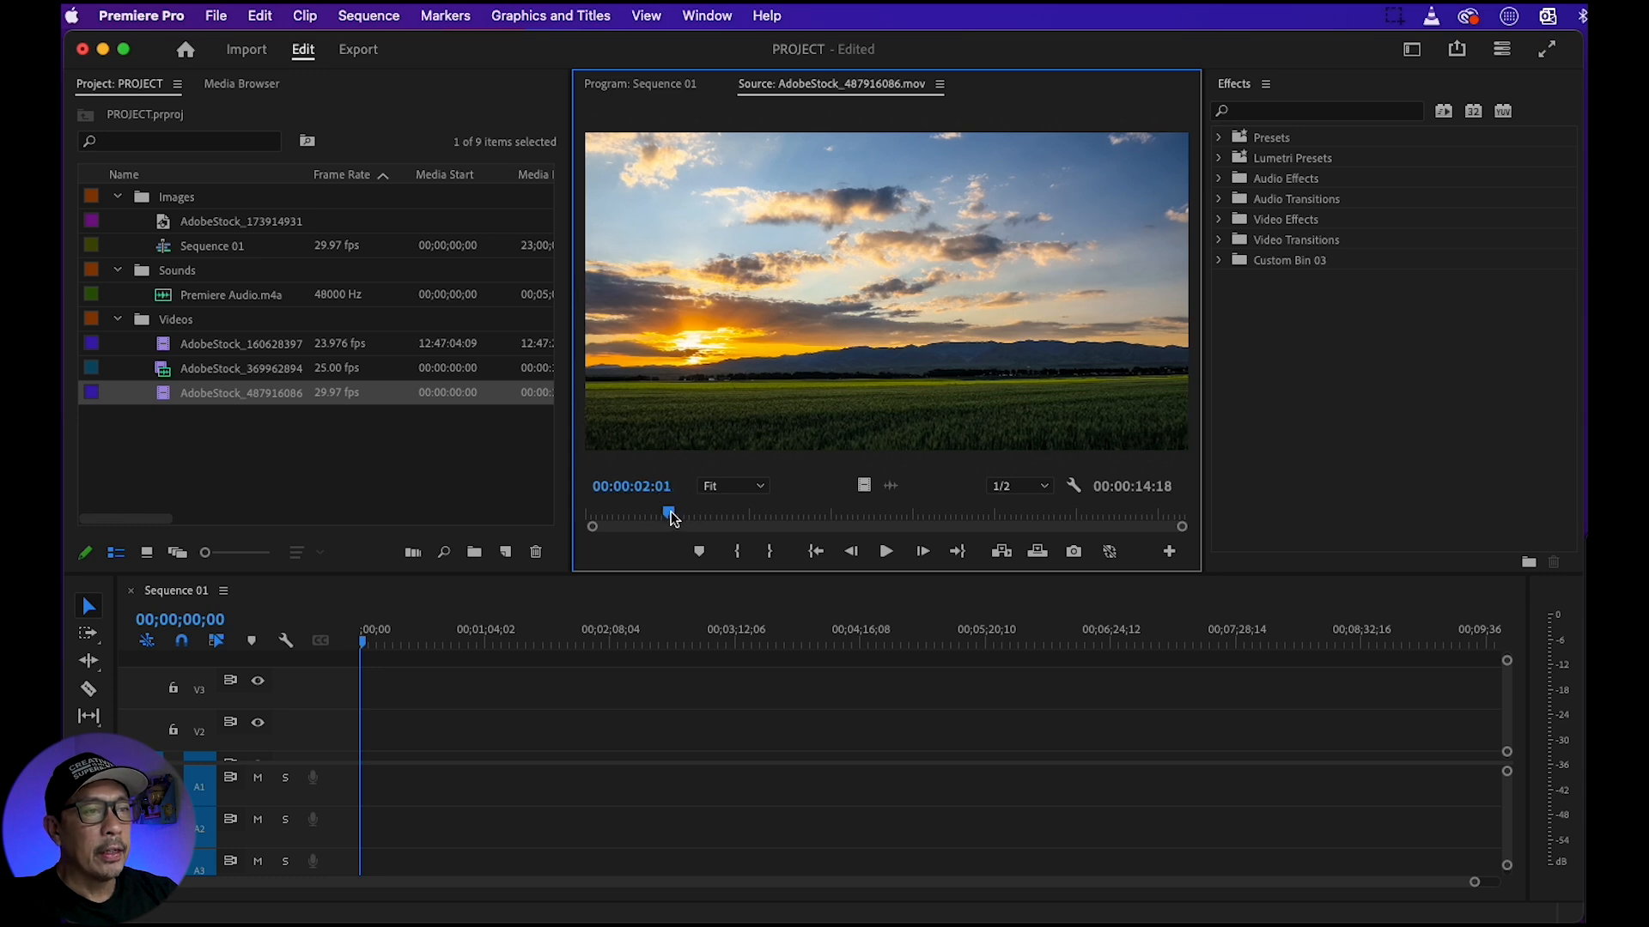
{"action": "left_click", "coordinate": [739, 554]}
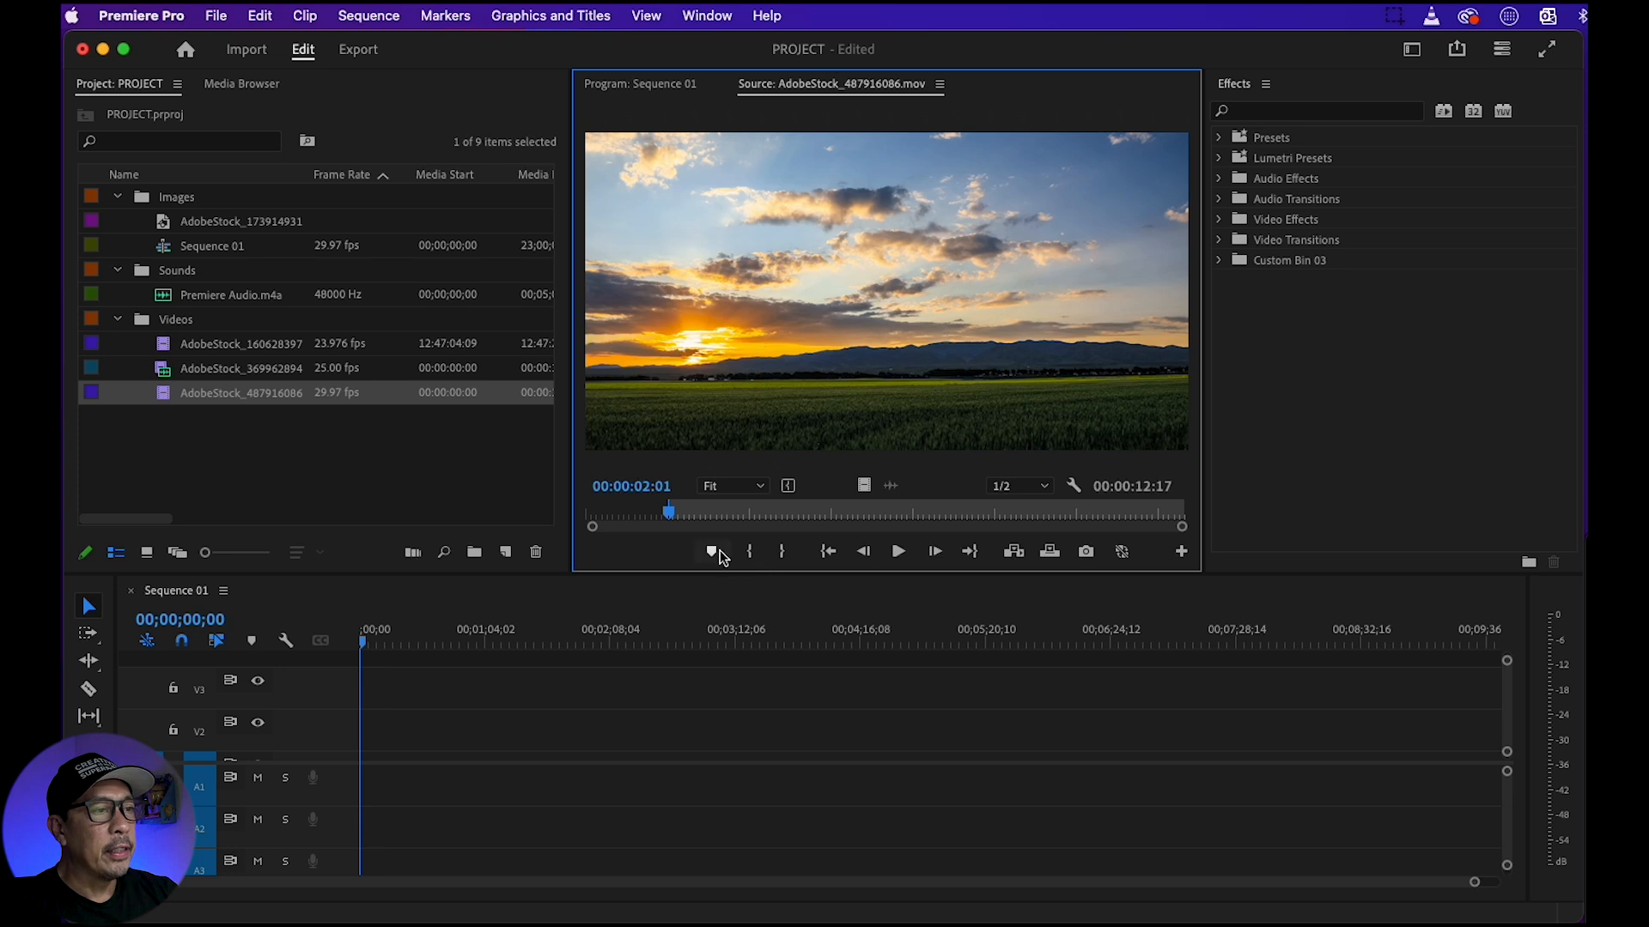
{"action": "left_click_drag", "start_coordinate": [670, 513], "coordinate": [995, 525]}
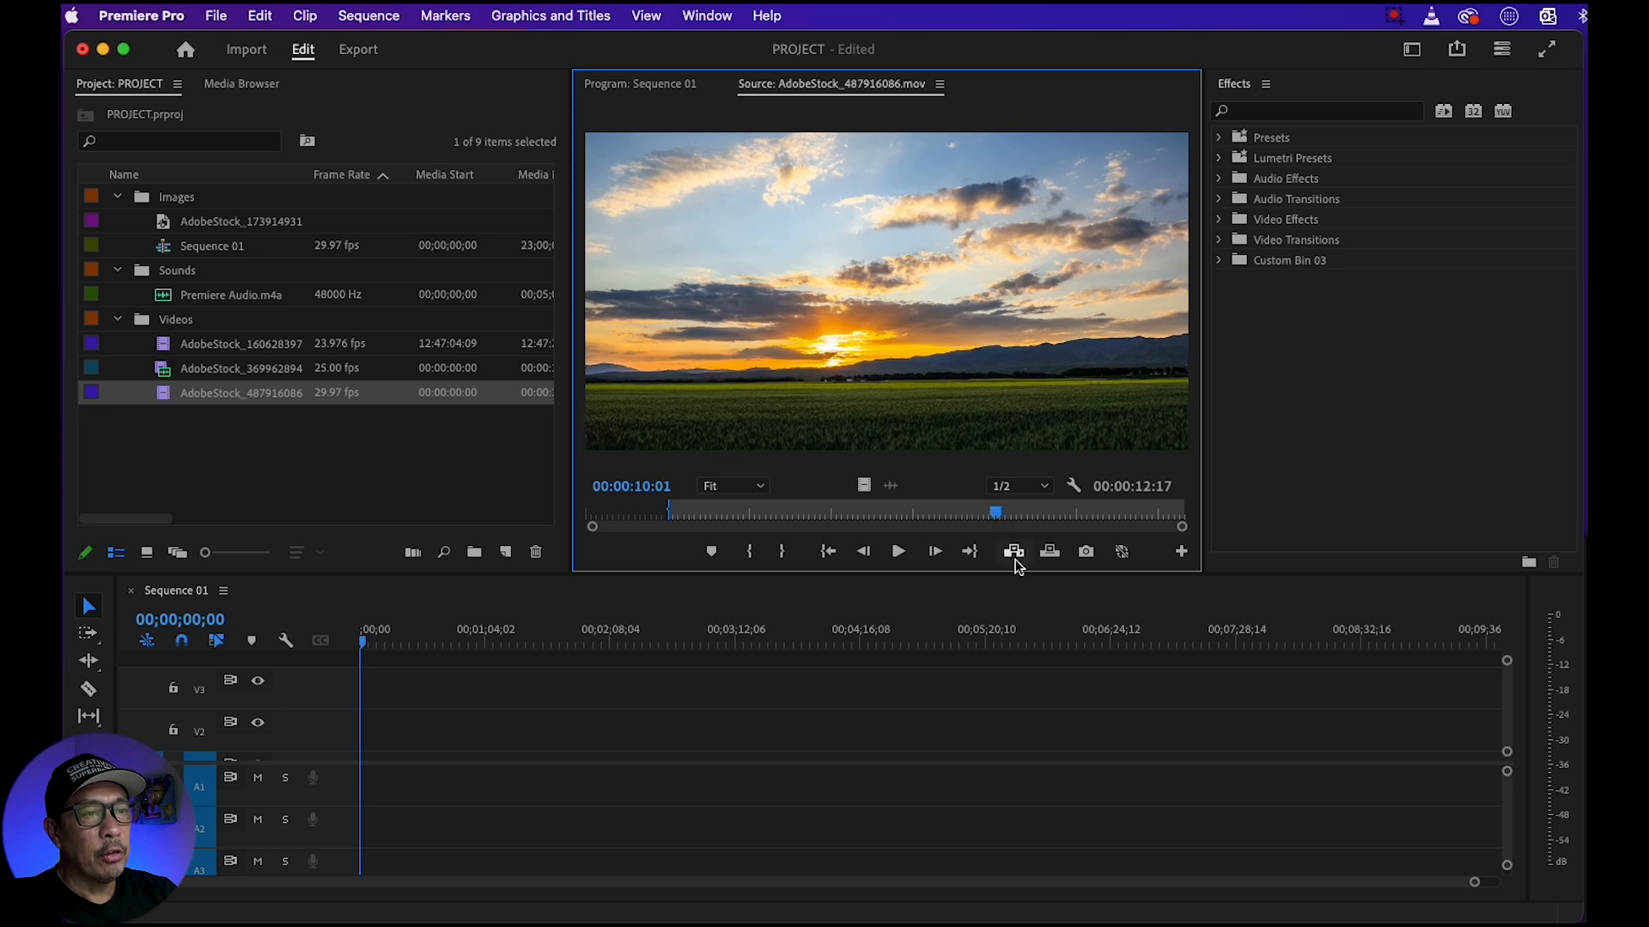
{"action": "left_click", "coordinate": [781, 552]}
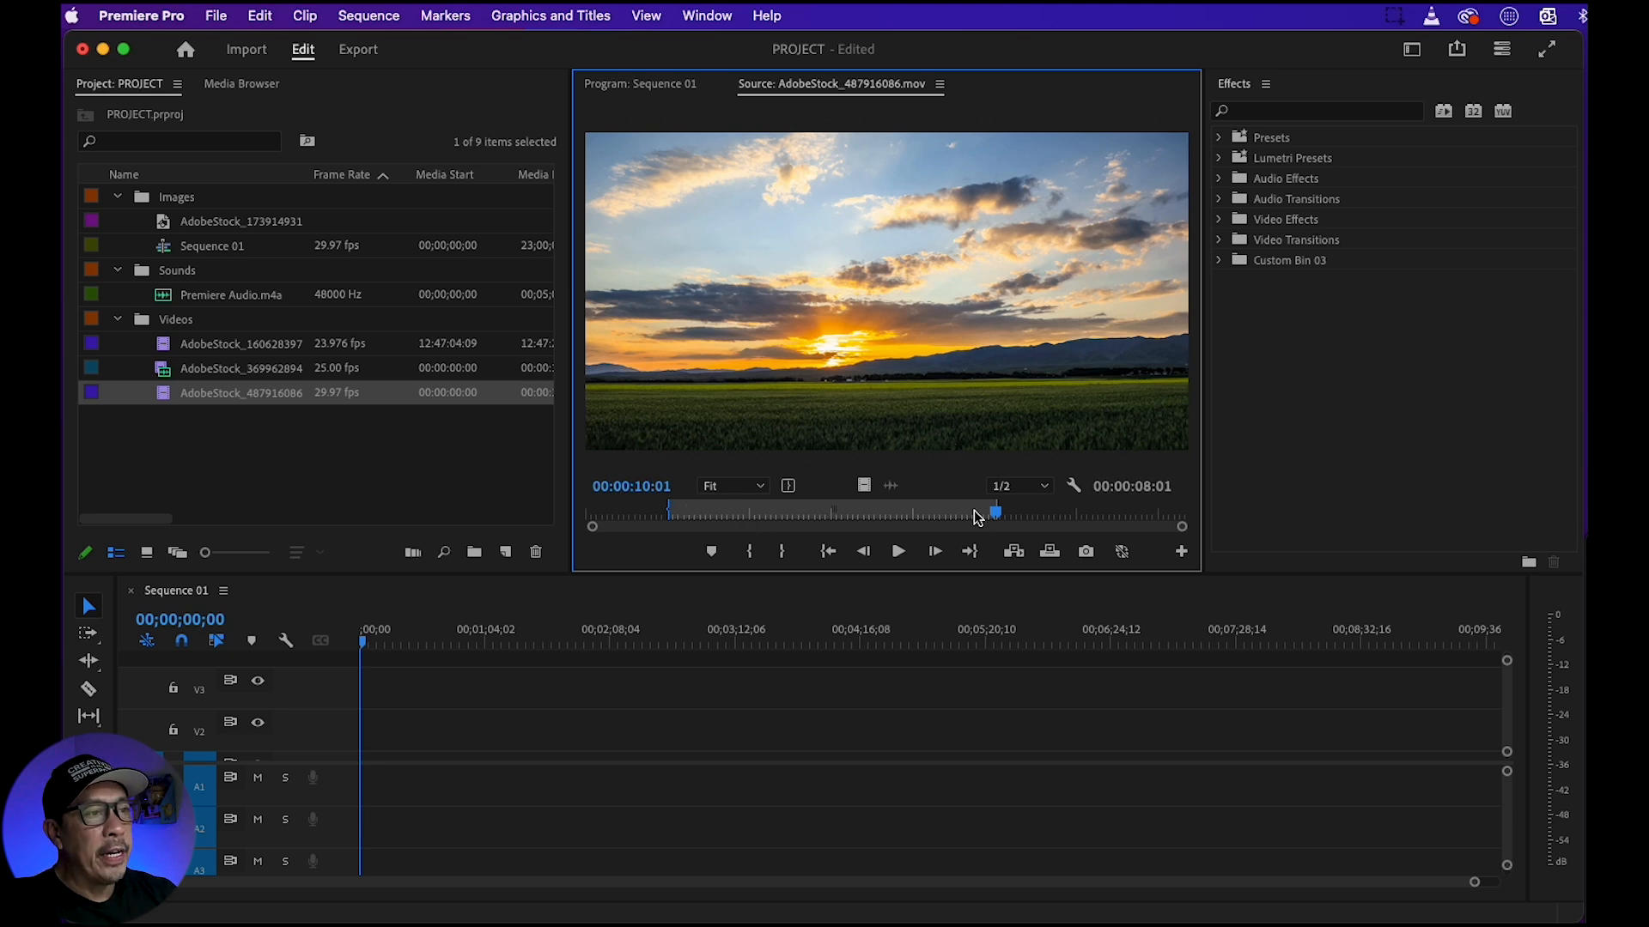
Place the marked part of AdobeStock_487916086 at the start of track V2, keeping the existing sequence settings, and show the sequence in the Program Monitor
{"action": "left_click_drag", "start_coordinate": [747, 419], "coordinate": [398, 740]}
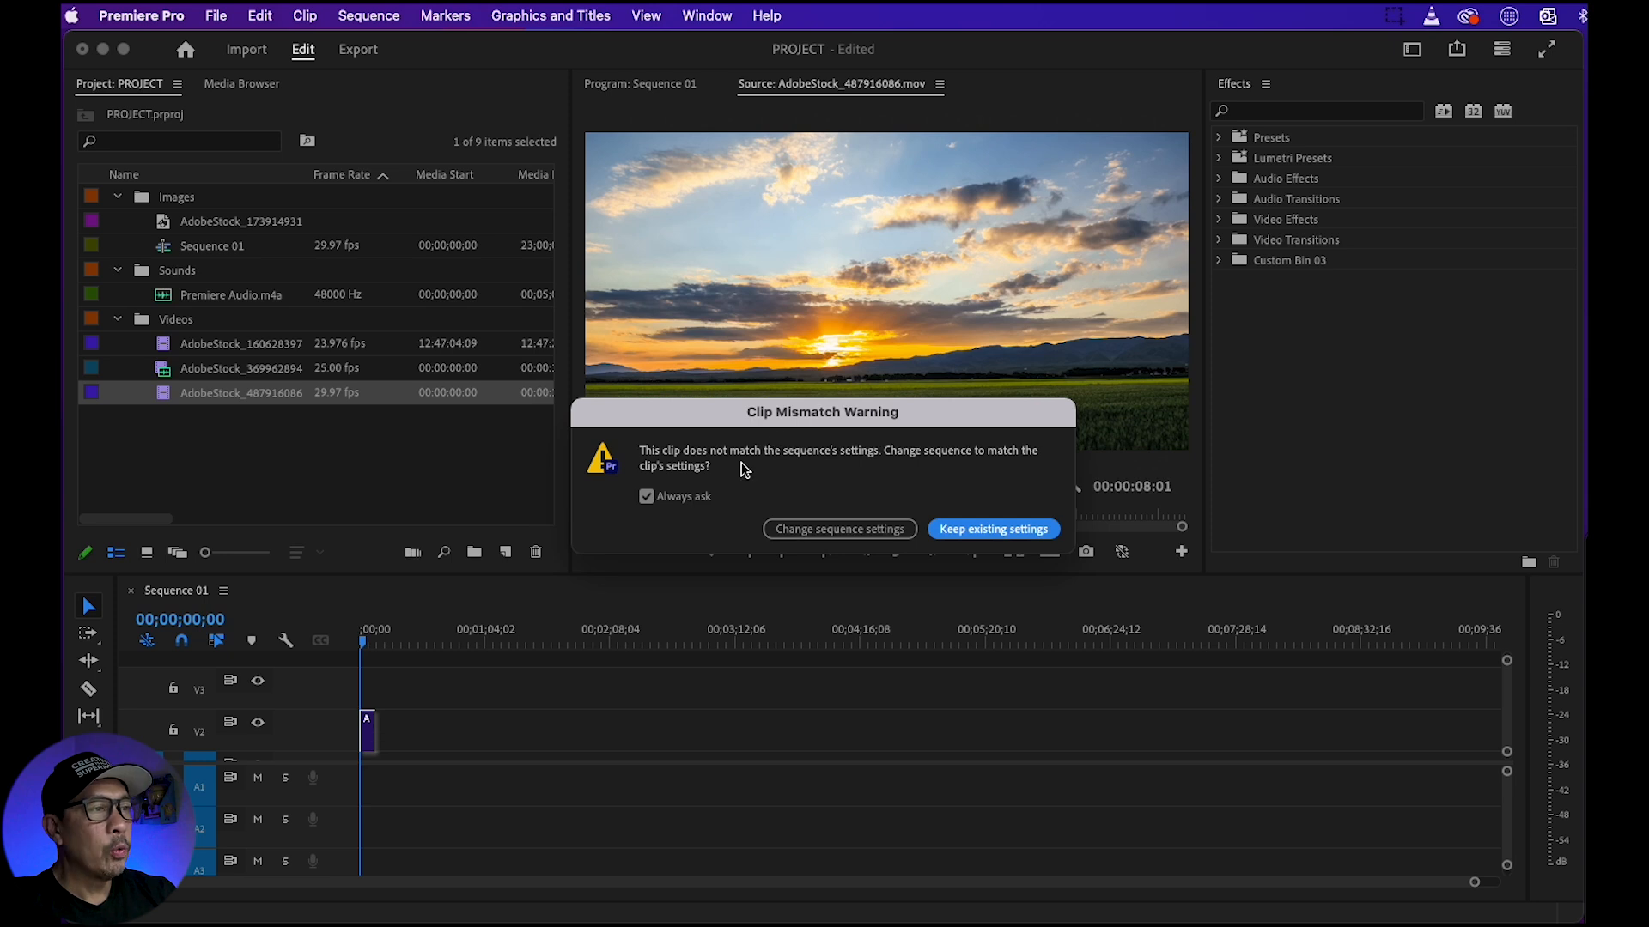
{"action": "left_click", "coordinate": [983, 529]}
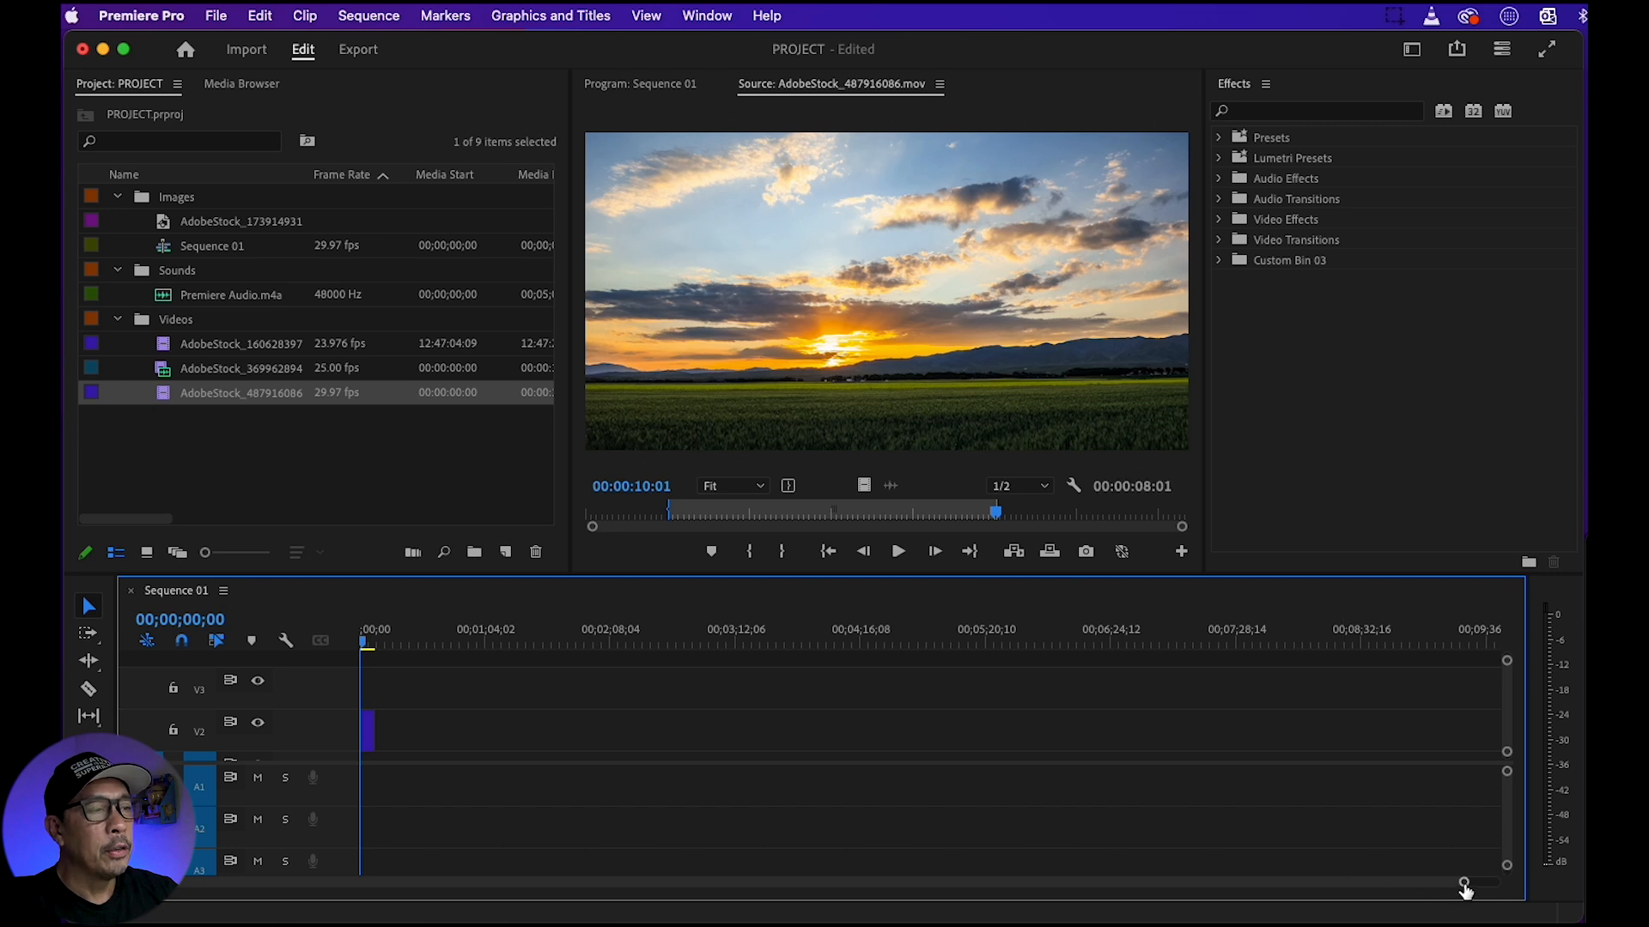
{"action": "left_click_drag", "start_coordinate": [1464, 885], "coordinate": [942, 893]}
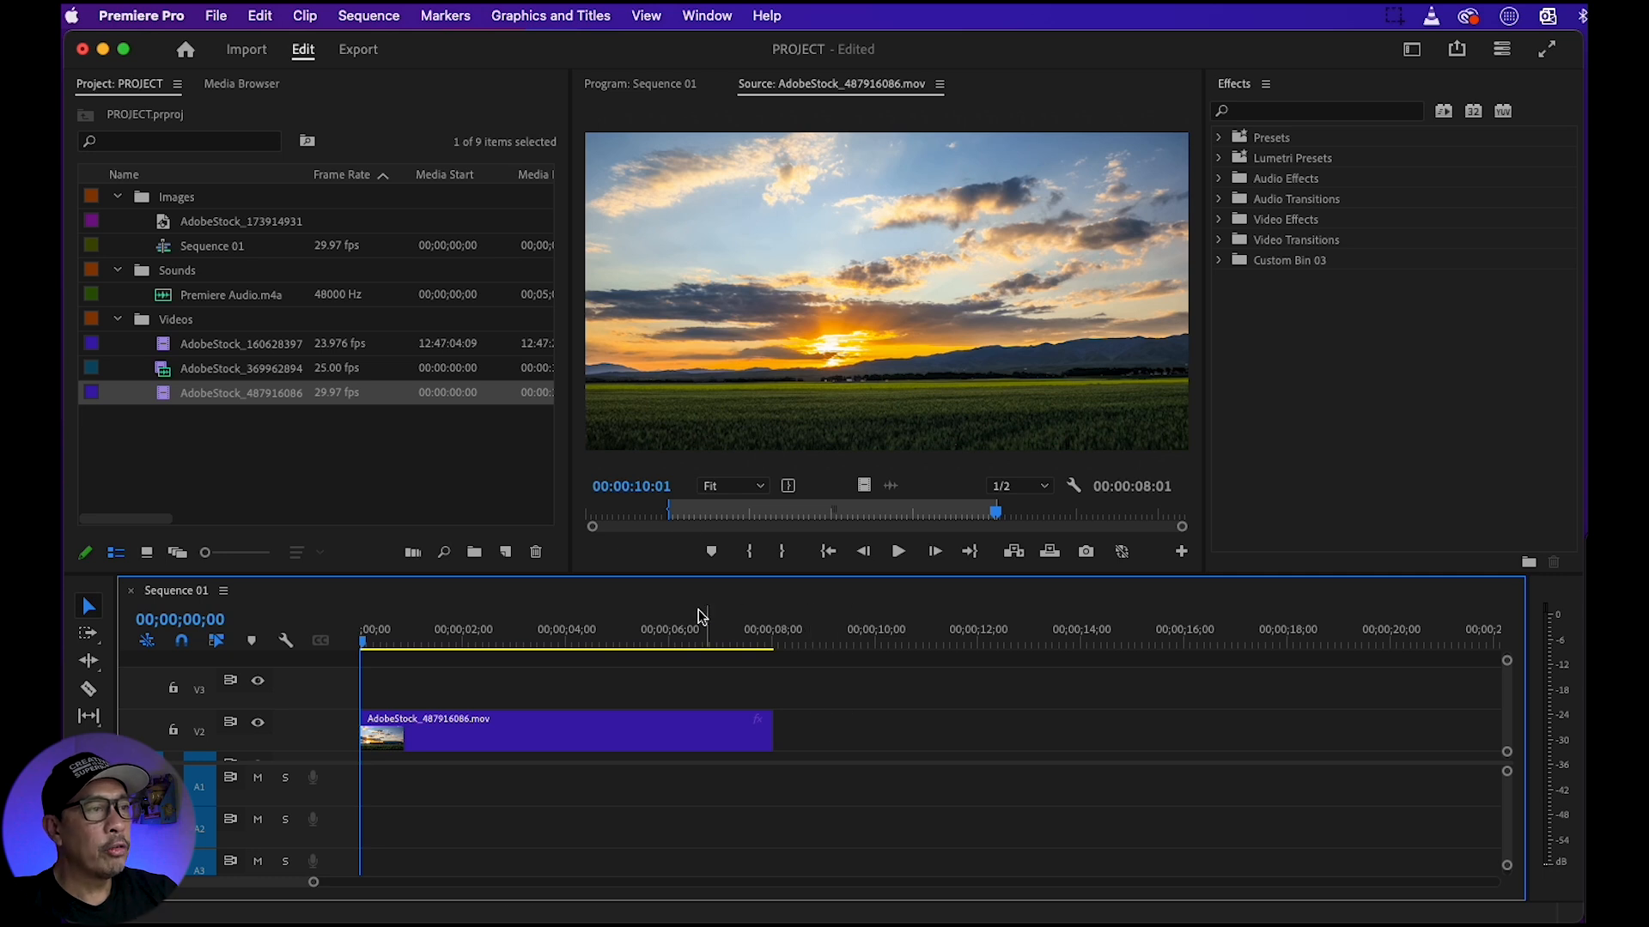
{"action": "left_click", "coordinate": [651, 88]}
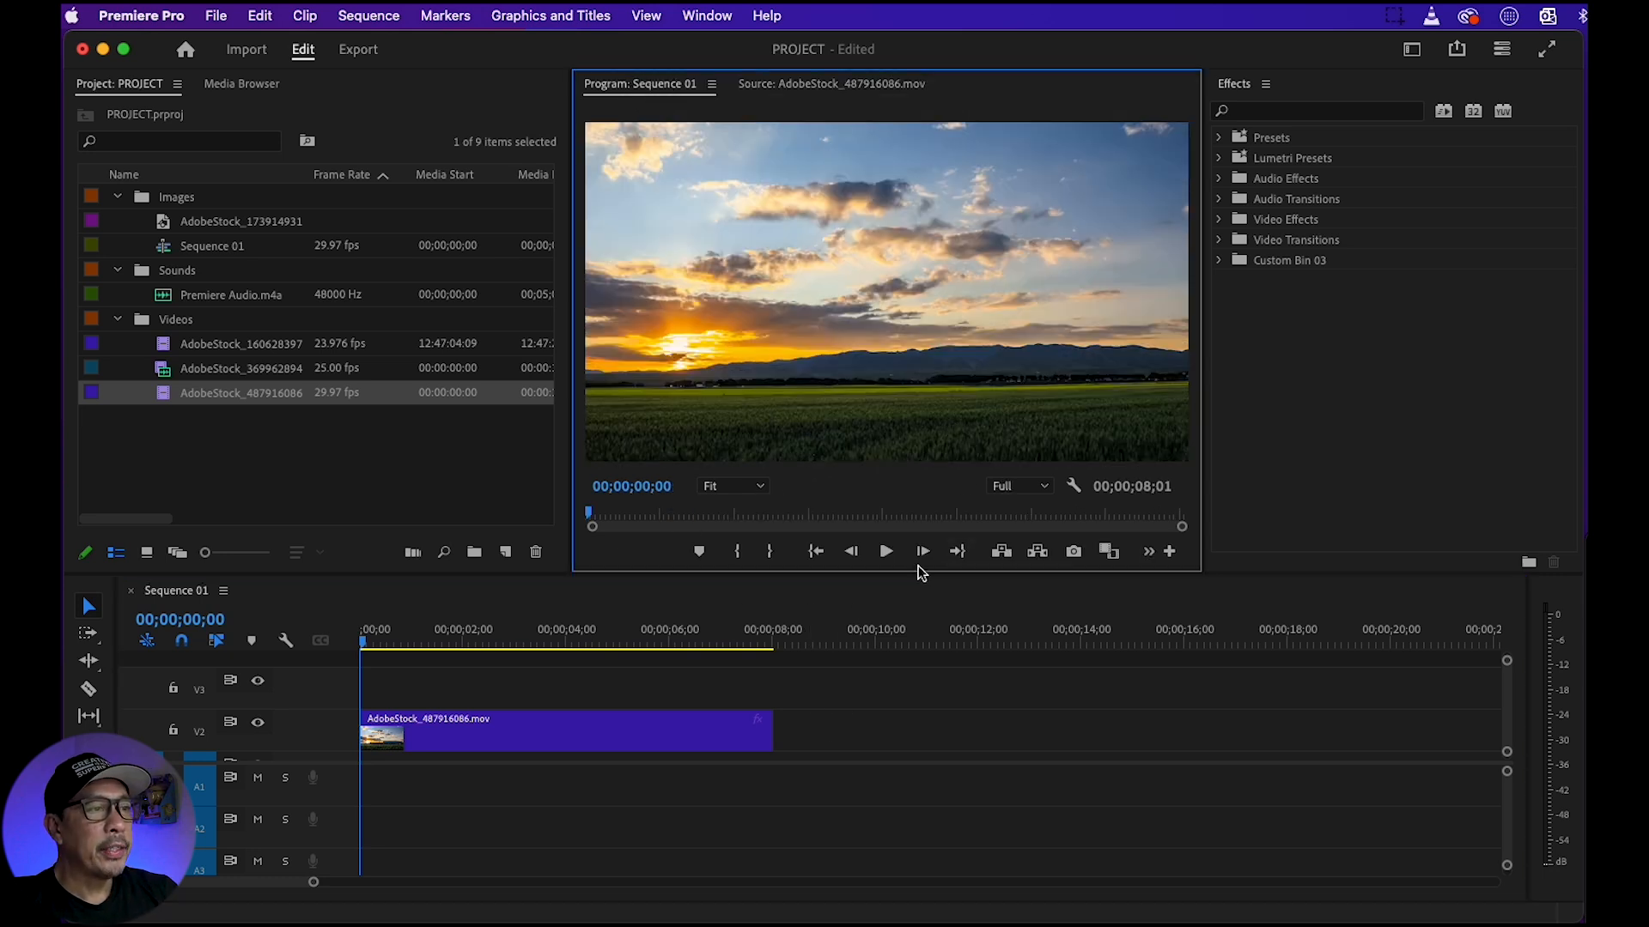
{"action": "mouse_move", "coordinate": [367, 648]}
{"action": "left_mouse_down"}
{"action": "mouse_move", "coordinate": [753, 652]}
{"action": "mouse_move", "coordinate": [335, 649]}
{"action": "left_mouse_up"}
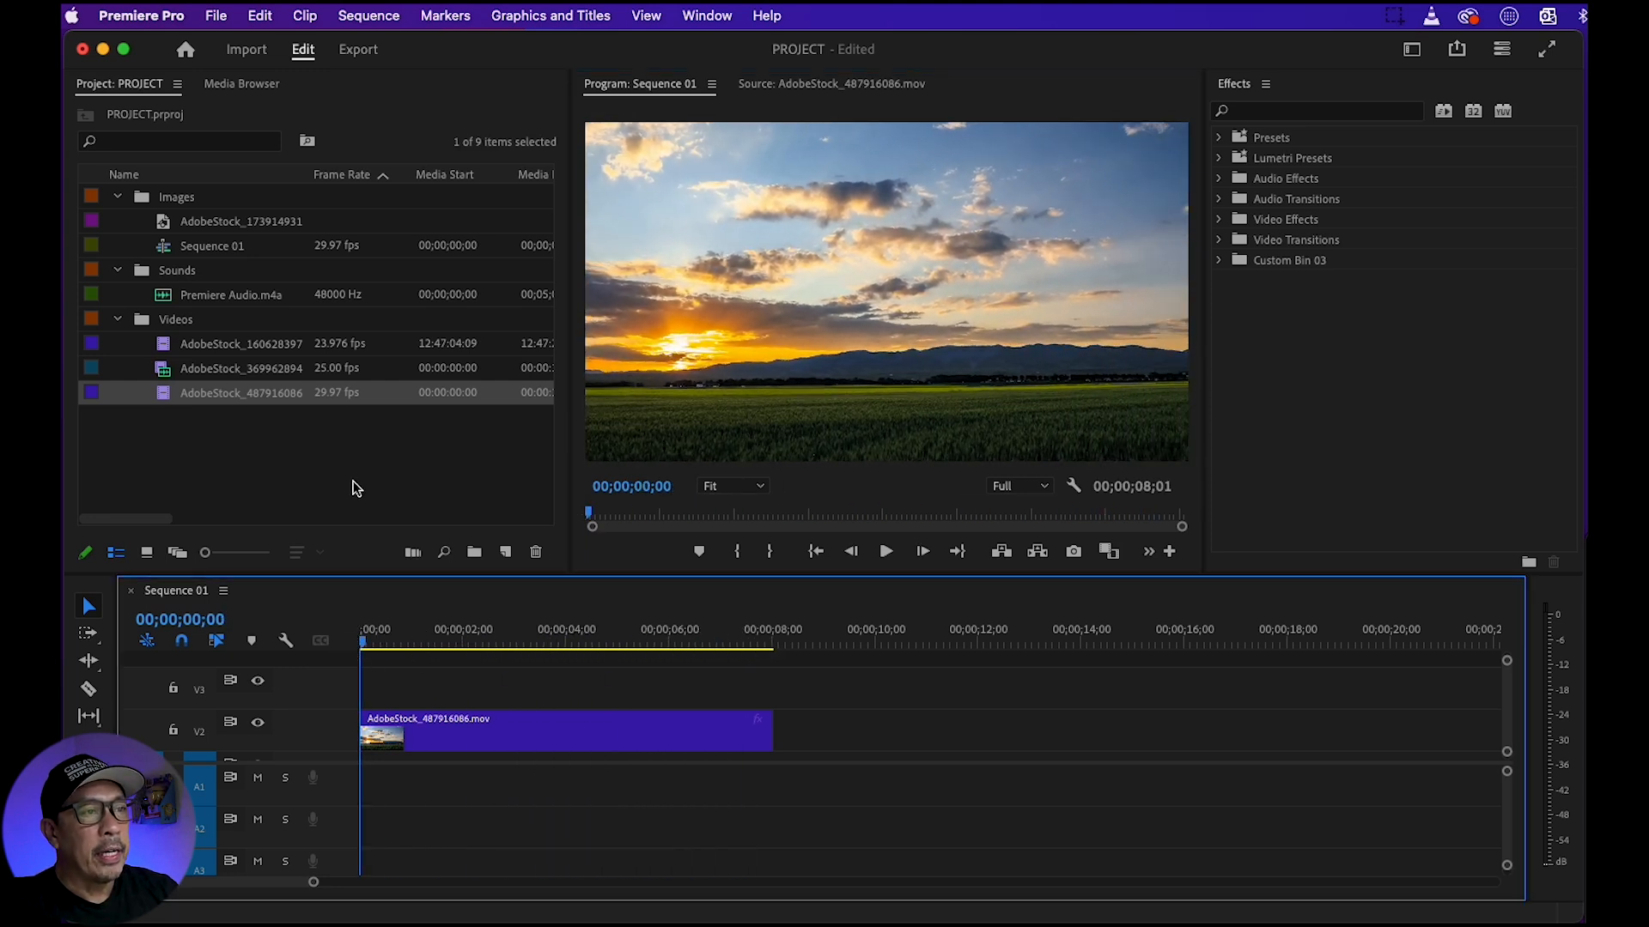
Append AdobeStock_369962894, AdobeStock_160628397 and the image AdobeStock_173914931 end to end after the first clip on track V2
{"action": "left_click_drag", "start_coordinate": [254, 376], "coordinate": [785, 735]}
{"action": "scroll", "coordinate": [1057, 732], "scroll_direction": "down", "scroll_amount": 7}
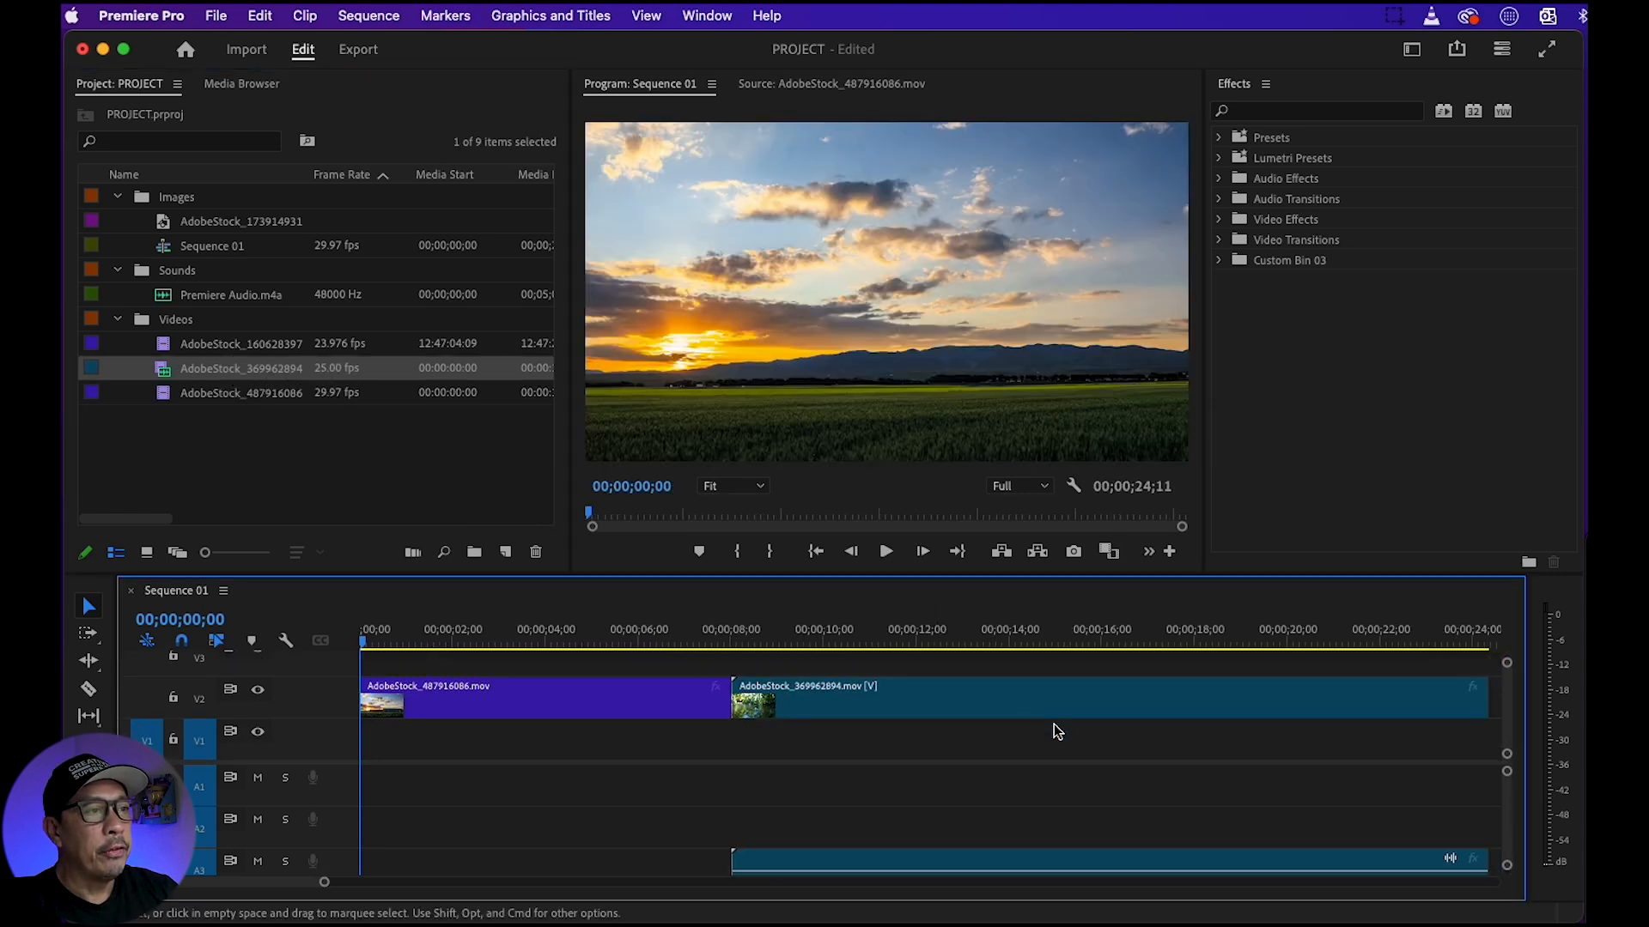
{"action": "left_click_drag", "start_coordinate": [209, 349], "coordinate": [1145, 704]}
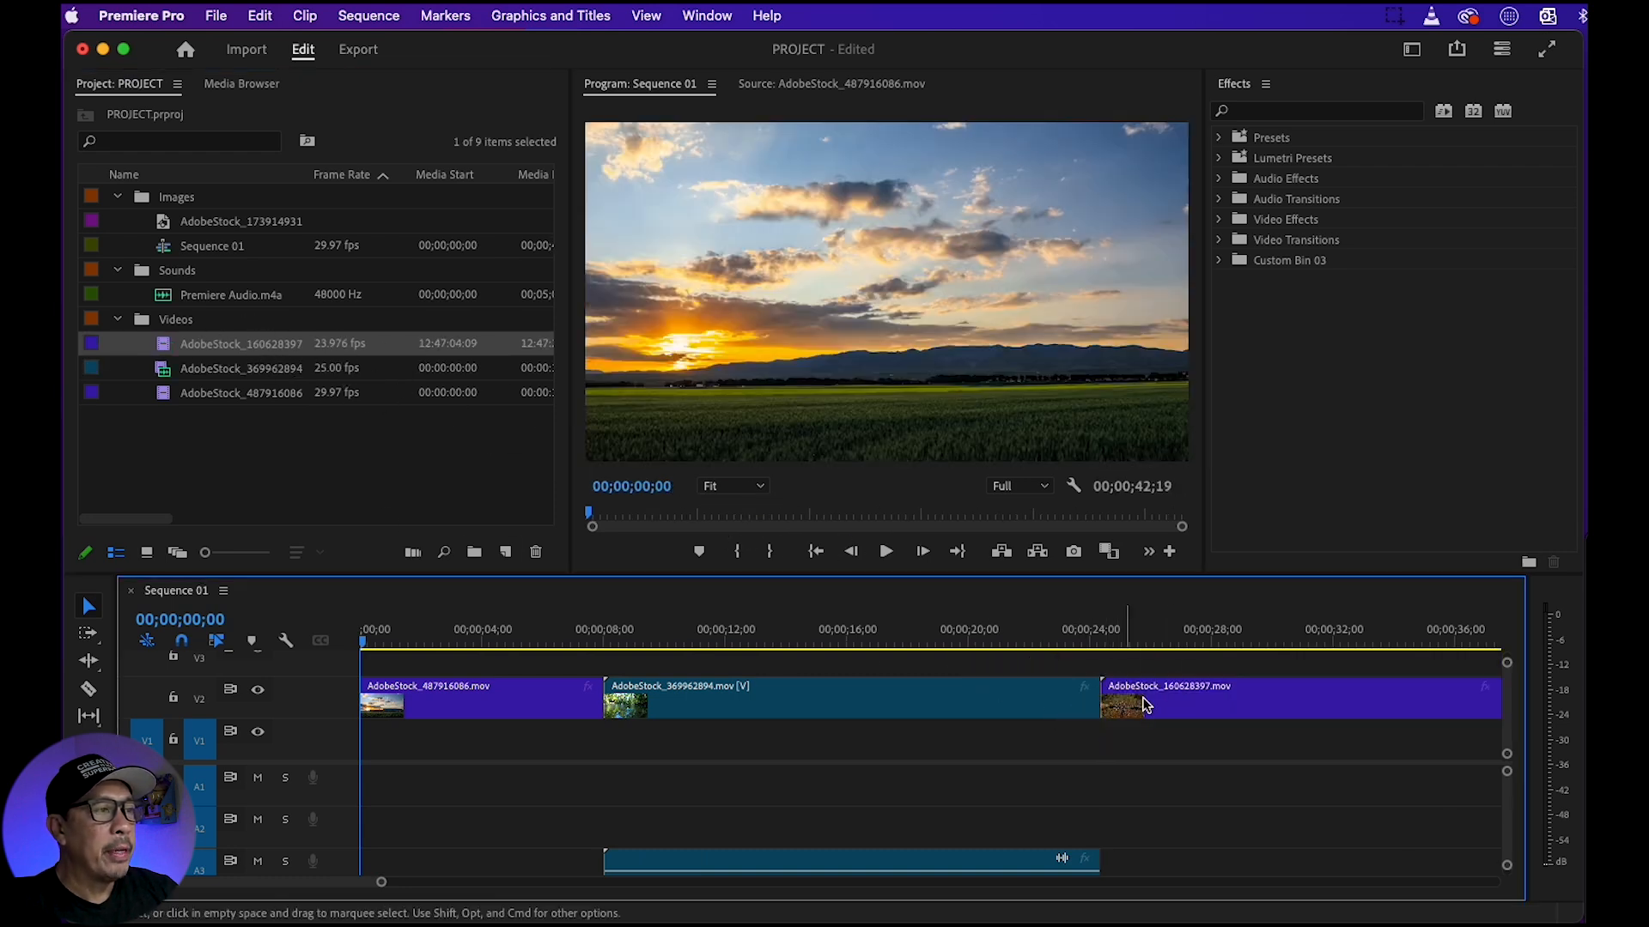
{"action": "scroll", "coordinate": [1188, 688], "scroll_direction": "down", "scroll_amount": 4}
{"action": "left_click_drag", "start_coordinate": [222, 228], "coordinate": [1127, 694]}
{"action": "scroll", "coordinate": [662, 801], "scroll_direction": "down", "scroll_amount": 3}
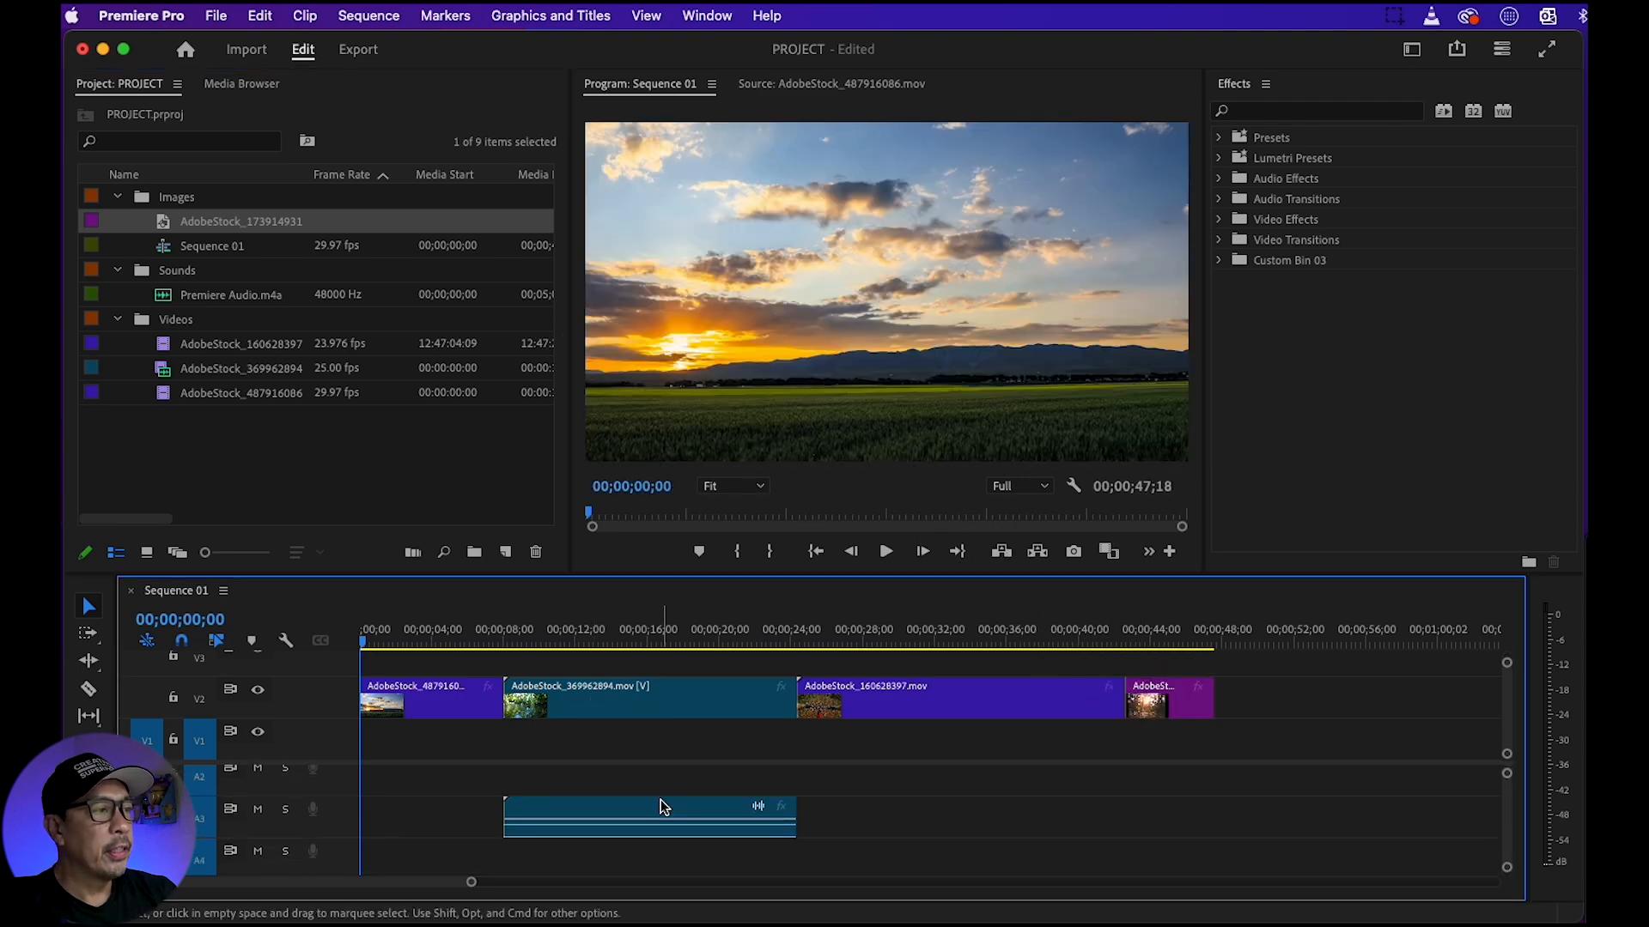
Play back the assembled sequence and set the playhead at the end of the image clip, 00;00;47;18
{"action": "scroll", "coordinate": [666, 805], "scroll_direction": "up", "scroll_amount": 3}
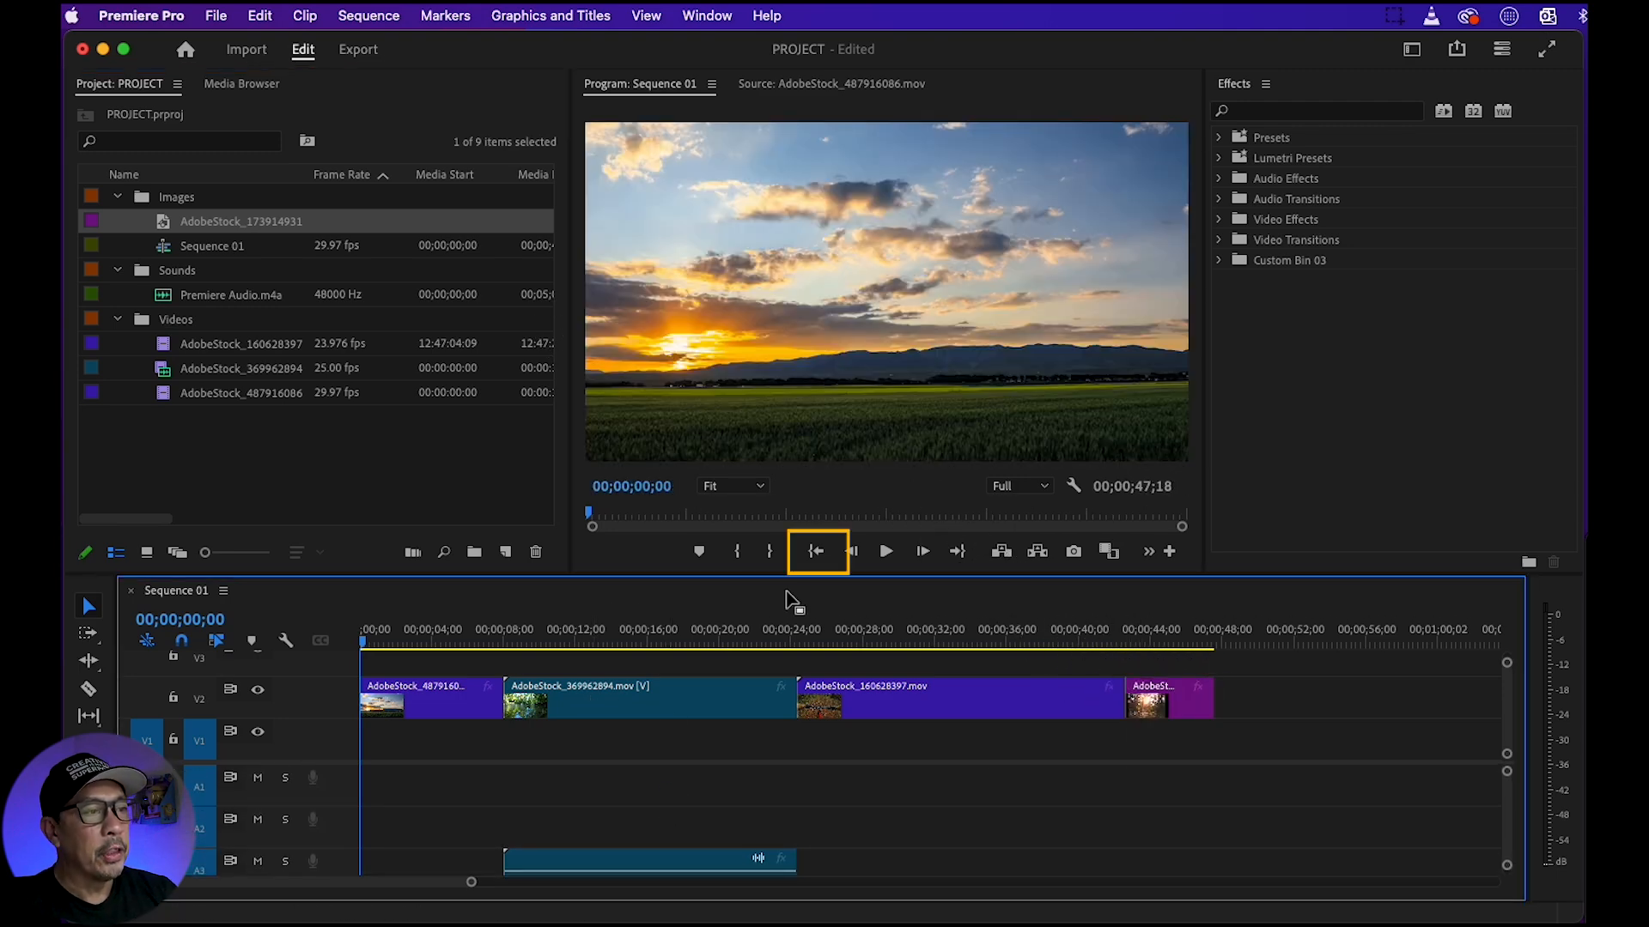
{"action": "left_click", "coordinate": [886, 551]}
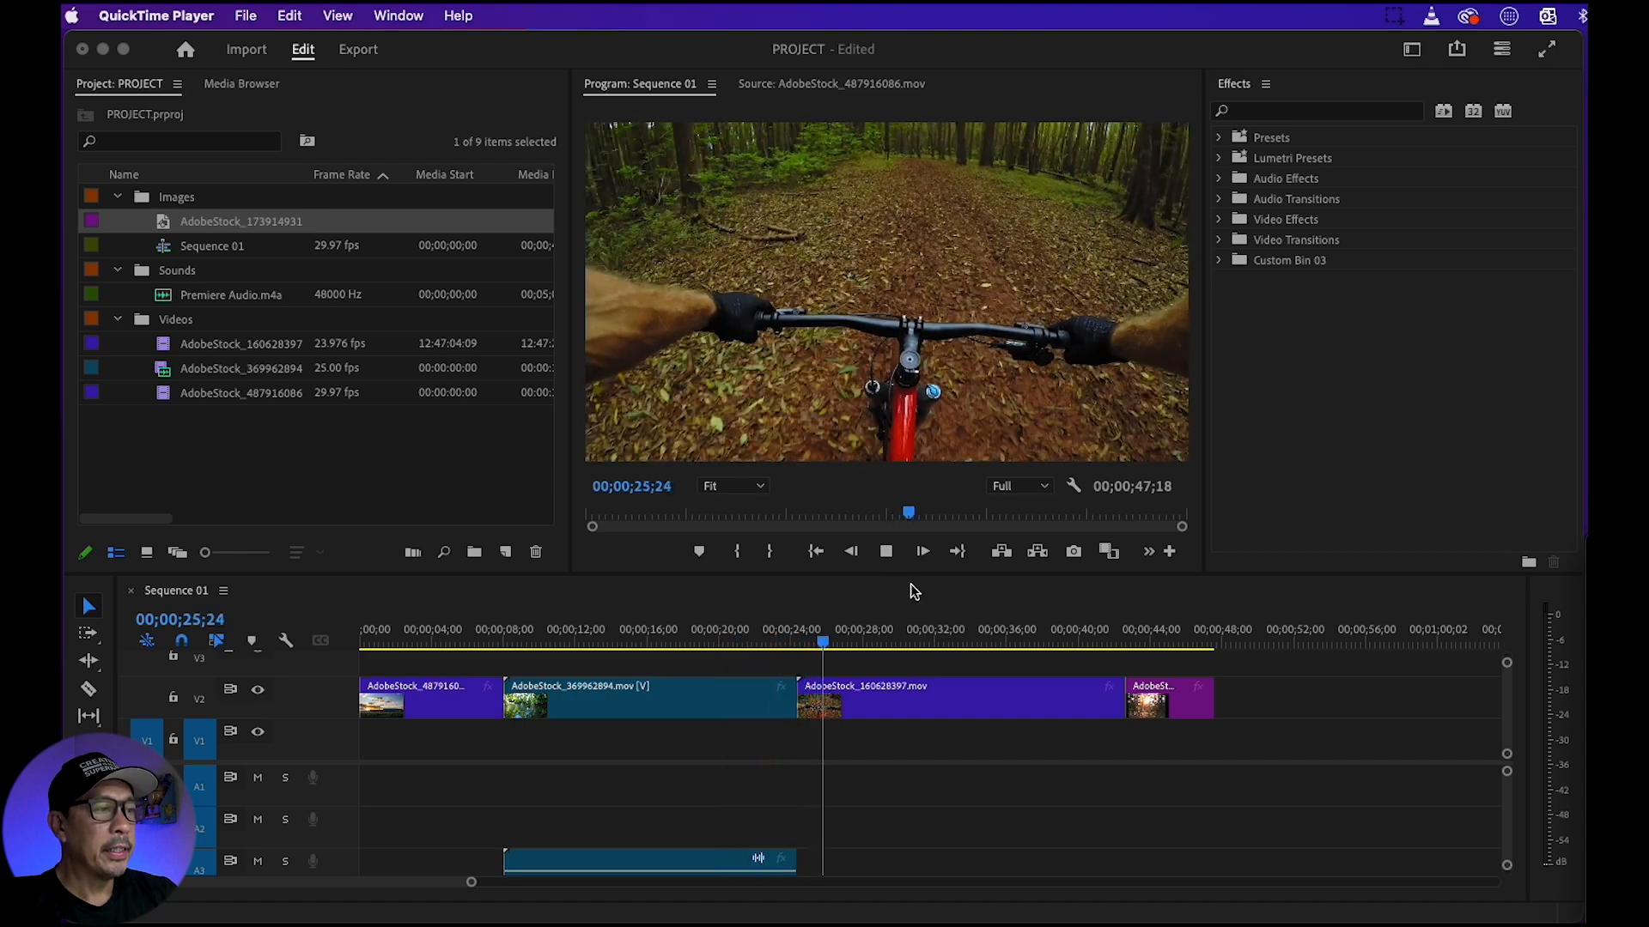
{"action": "left_click", "coordinate": [1216, 639]}
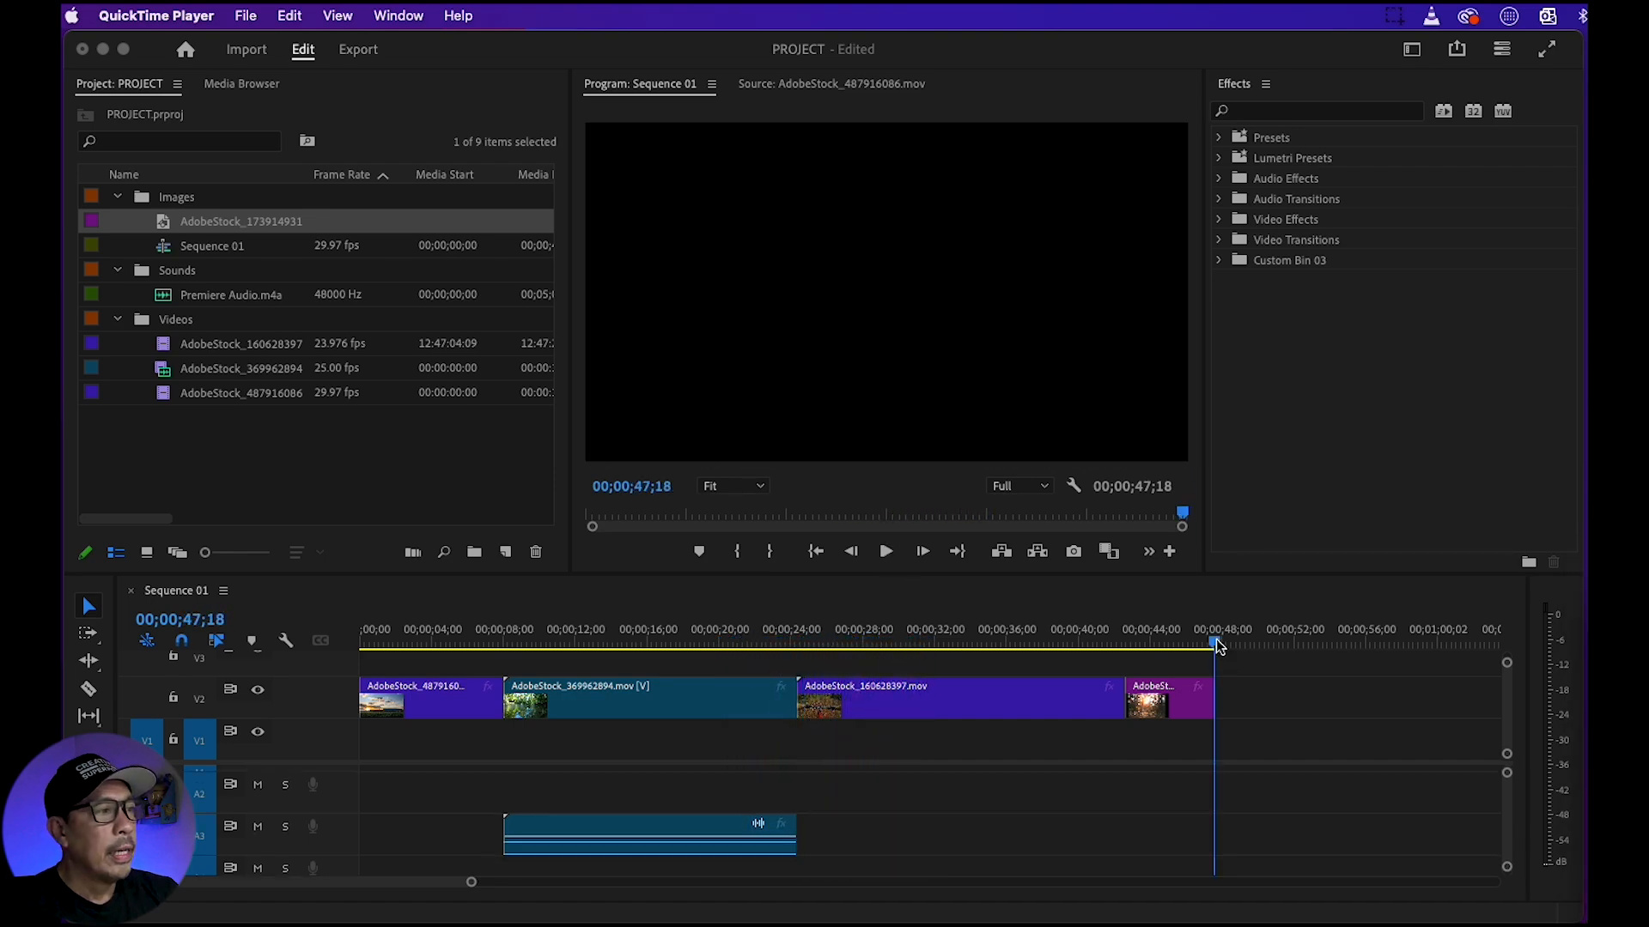
Add Premiere Audio.m4a at the start of track A2, and cut off and delete the part beyond the playhead at 00;00;47;18
{"action": "left_click_drag", "start_coordinate": [199, 301], "coordinate": [353, 797]}
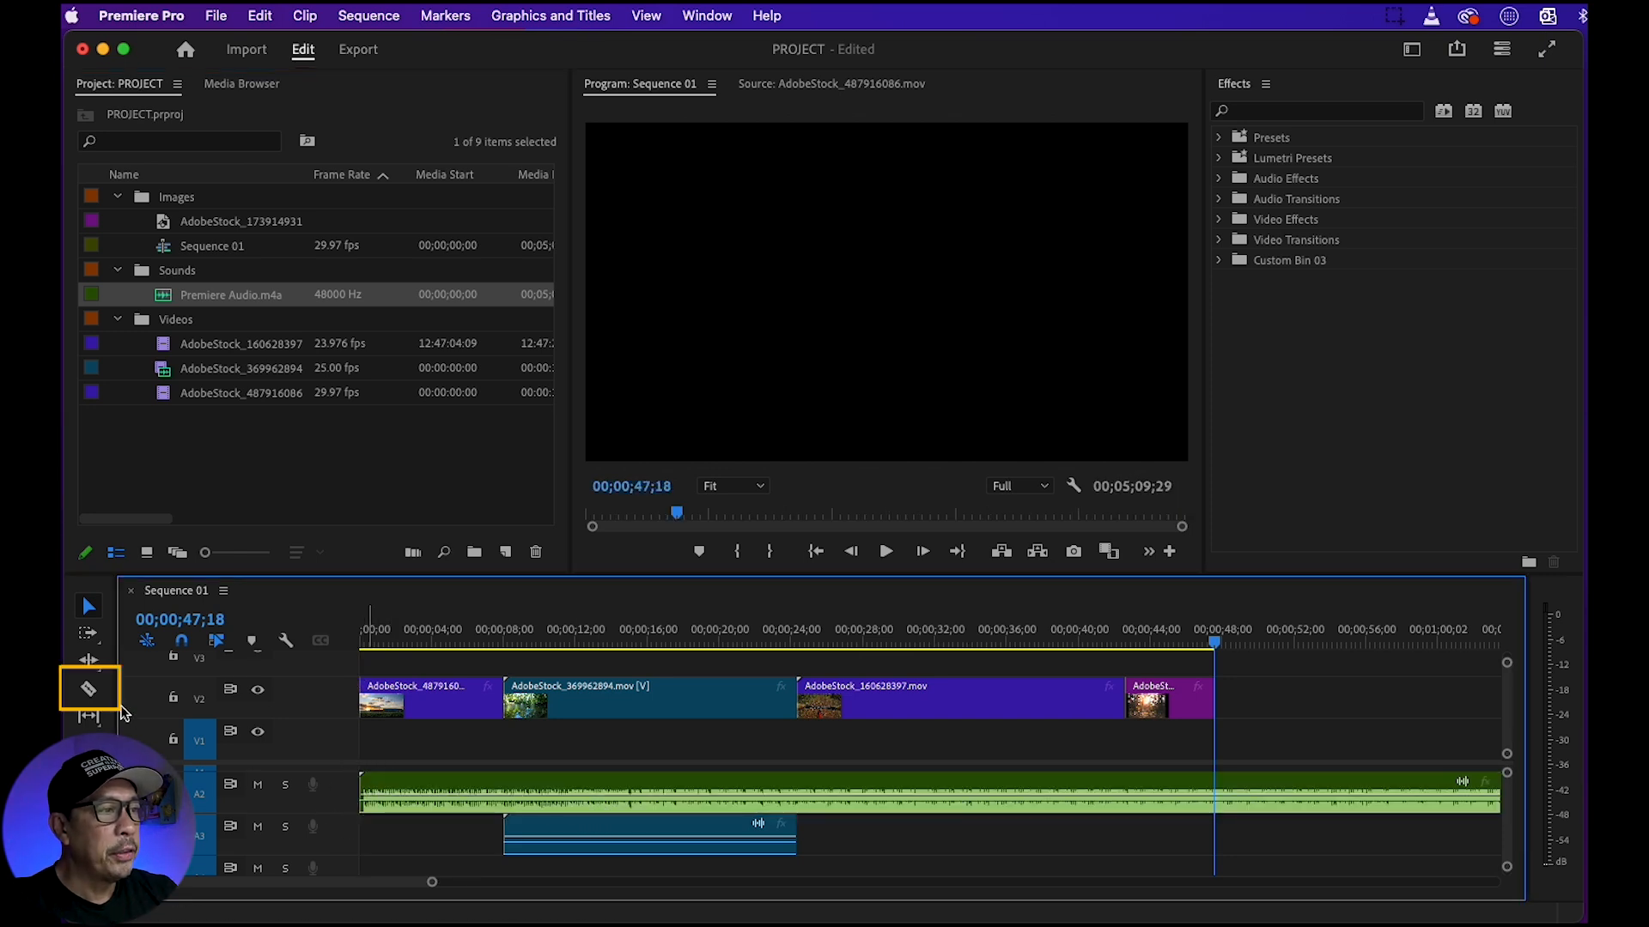
{"action": "left_click", "coordinate": [90, 690]}
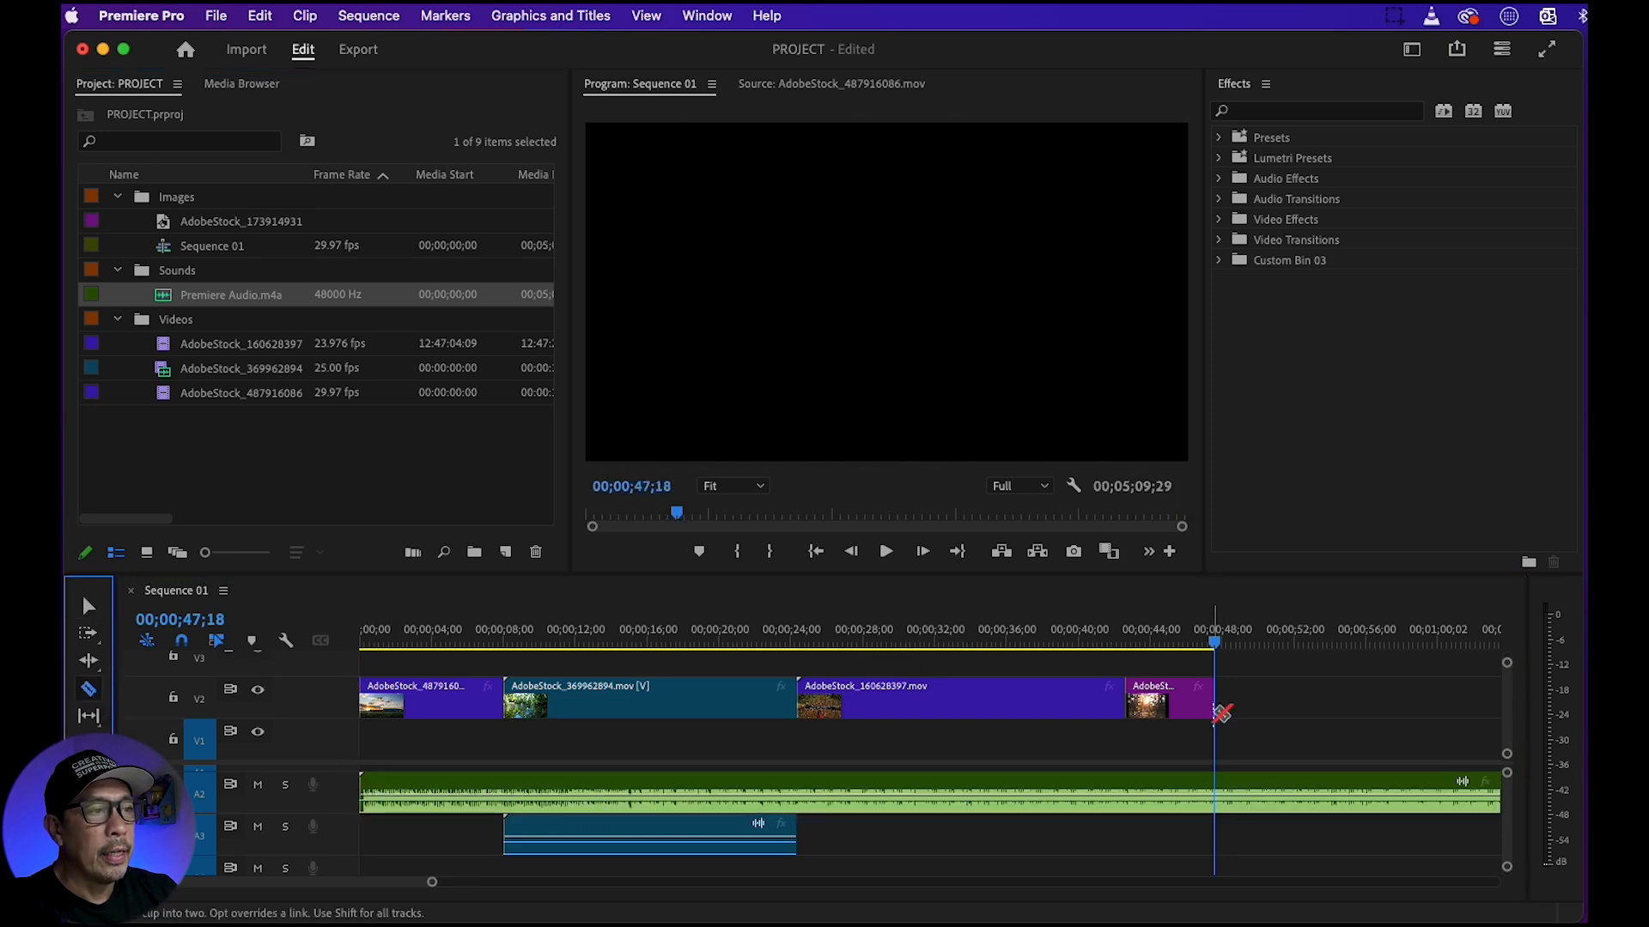
{"action": "left_click", "coordinate": [1216, 796]}
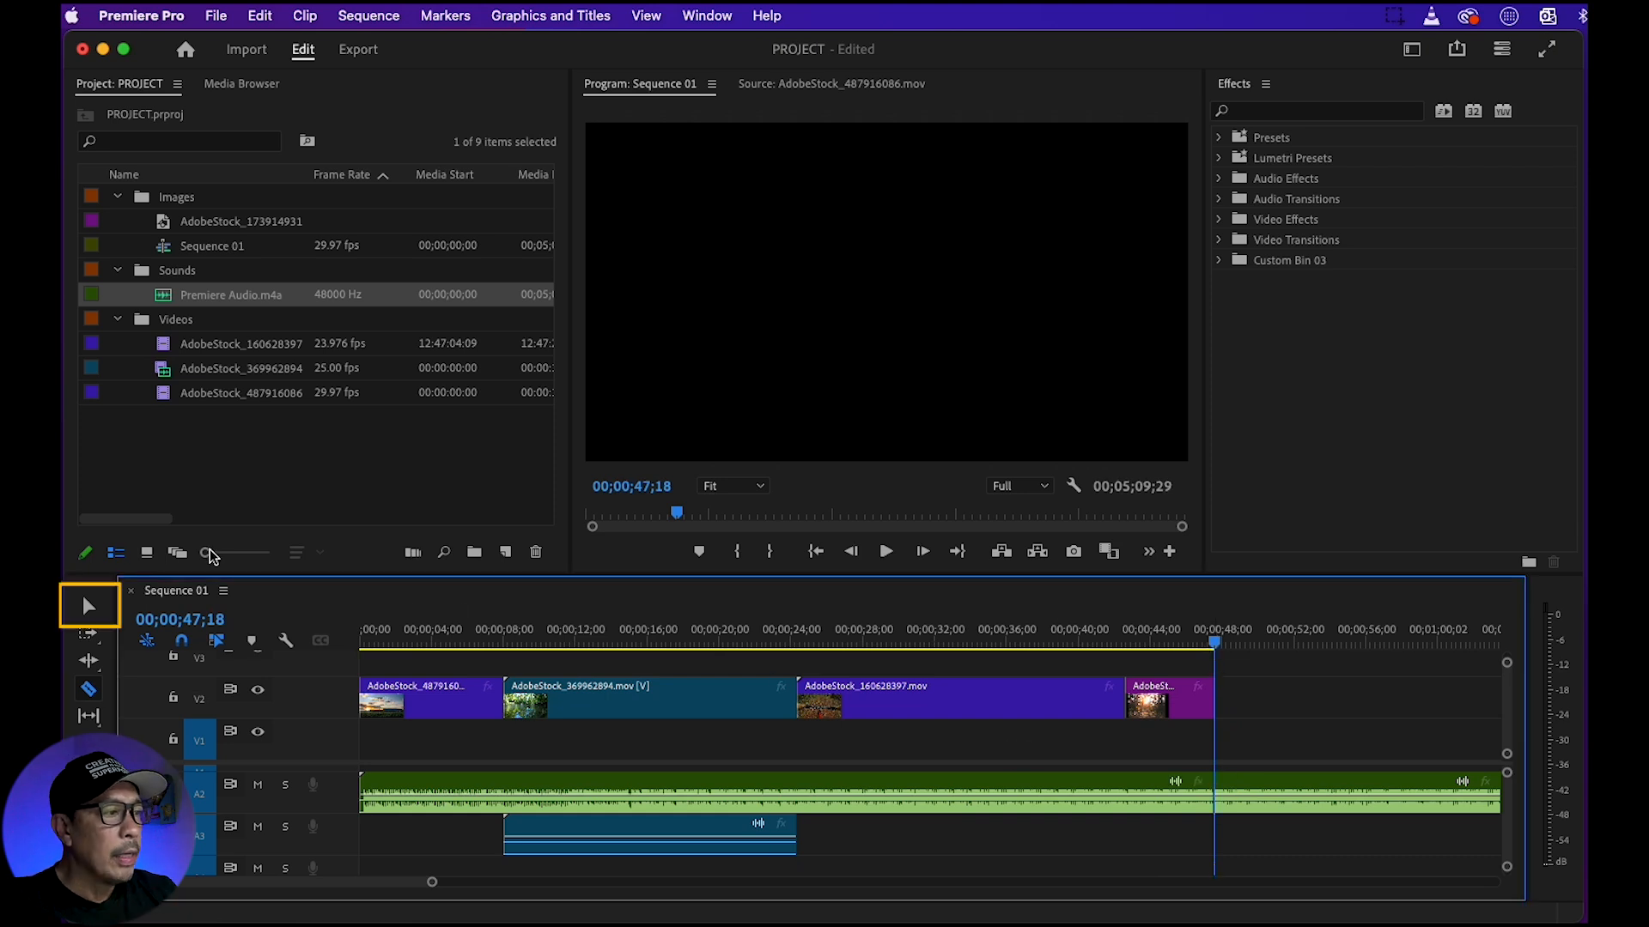
{"action": "left_click", "coordinate": [91, 606]}
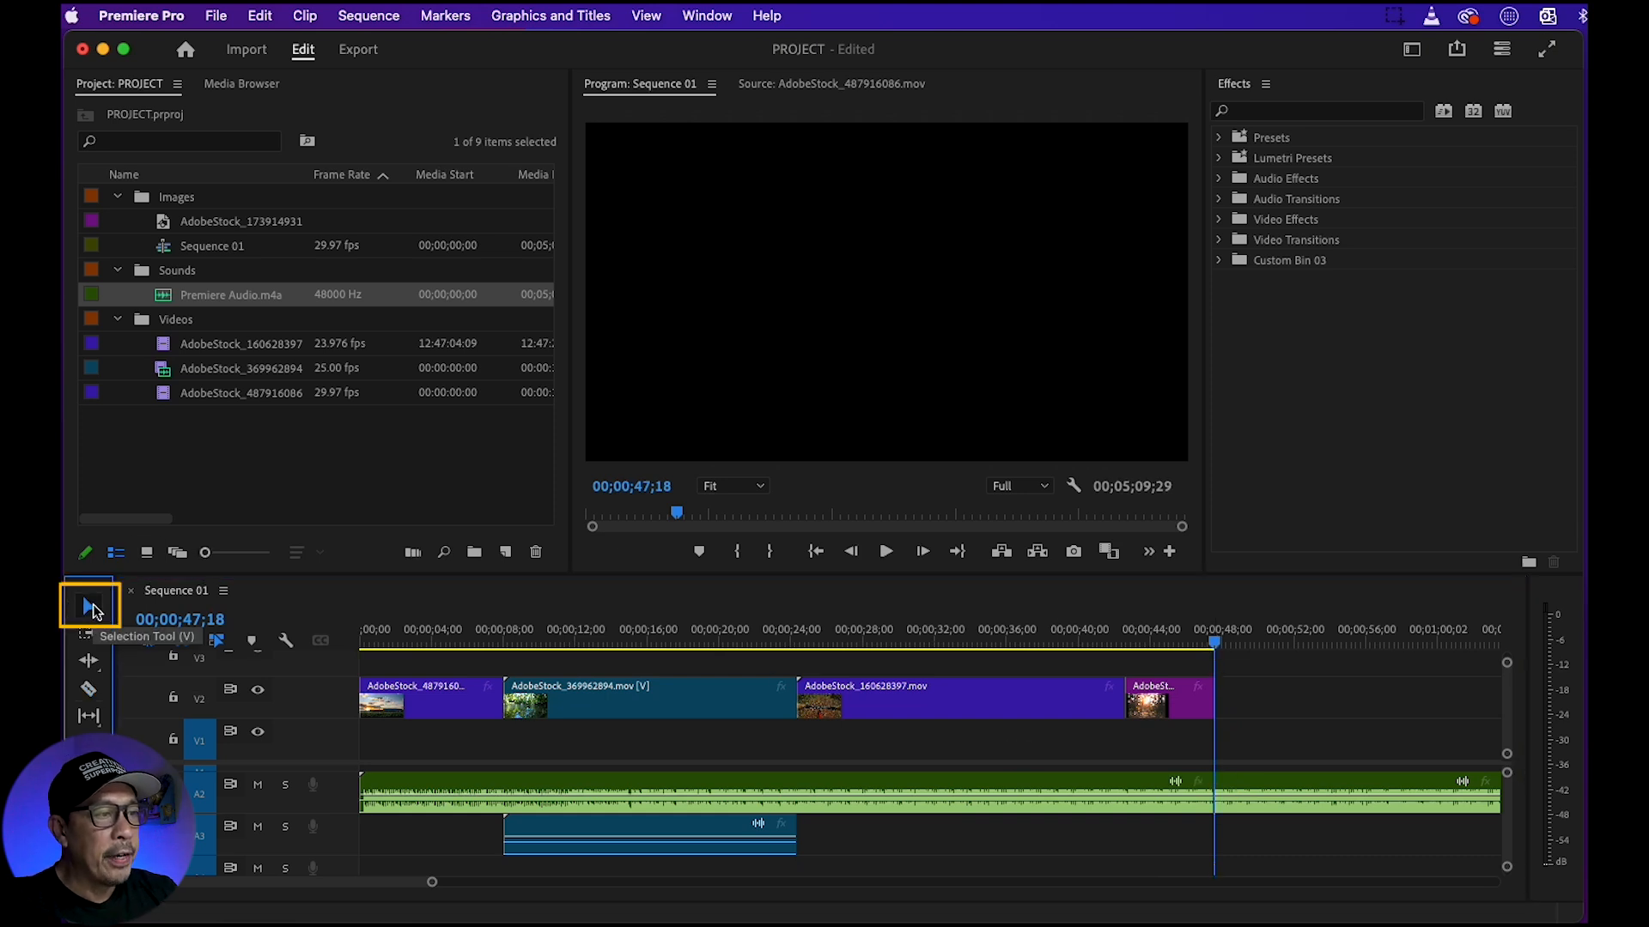
{"action": "left_click", "coordinate": [1372, 781]}
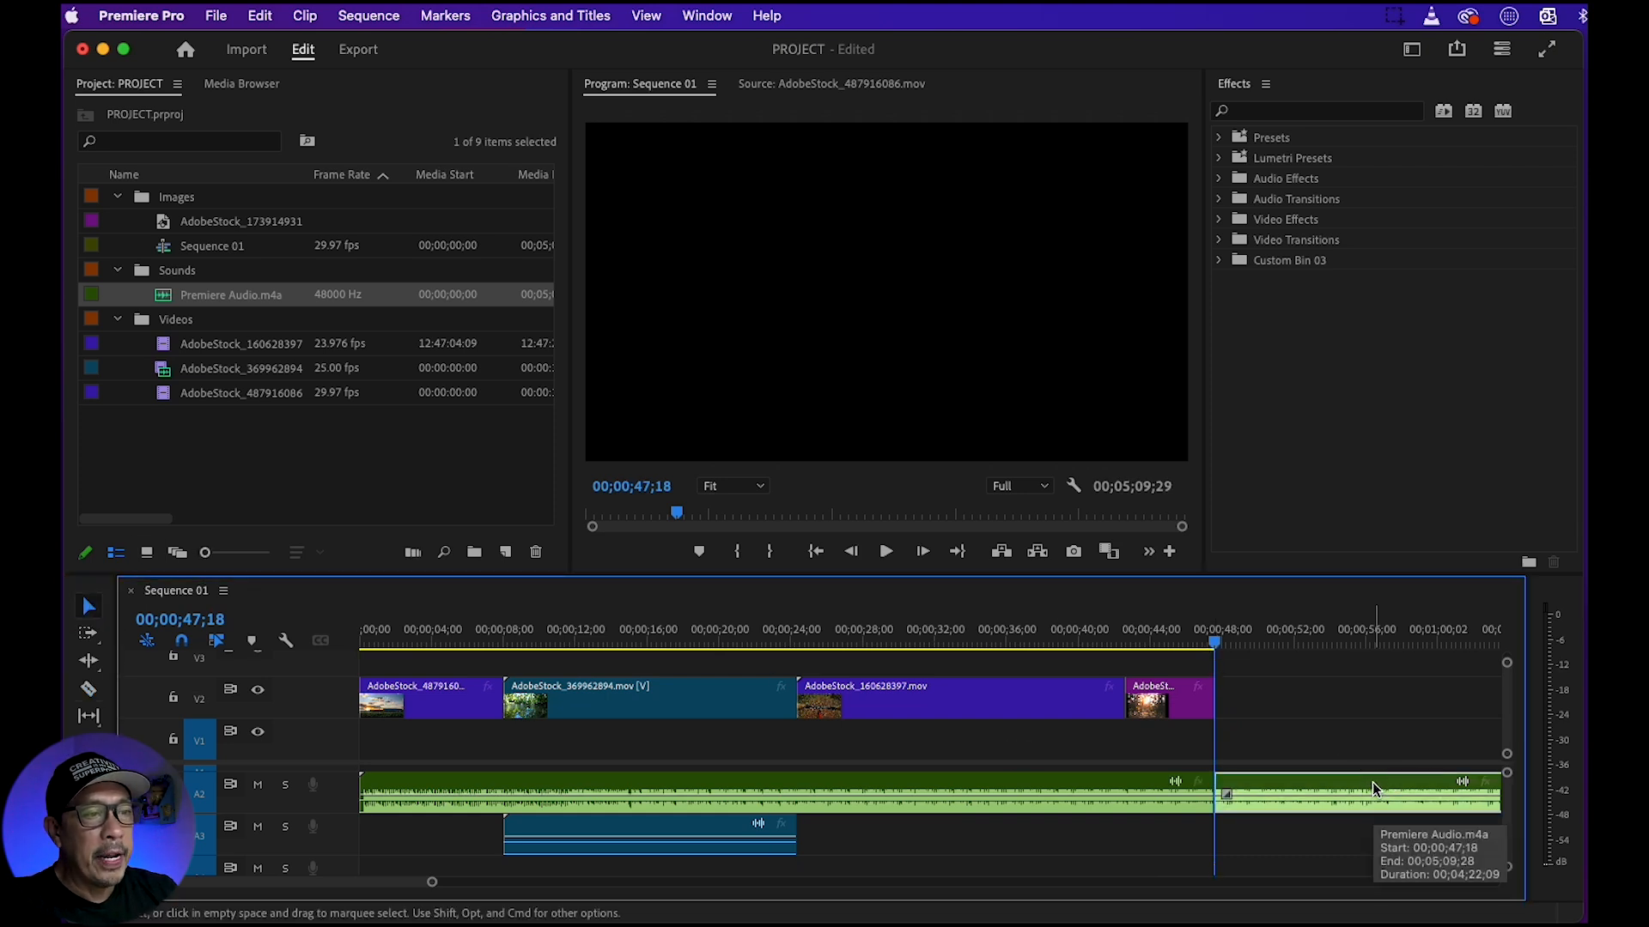
{"action": "key", "text": "Delete"}
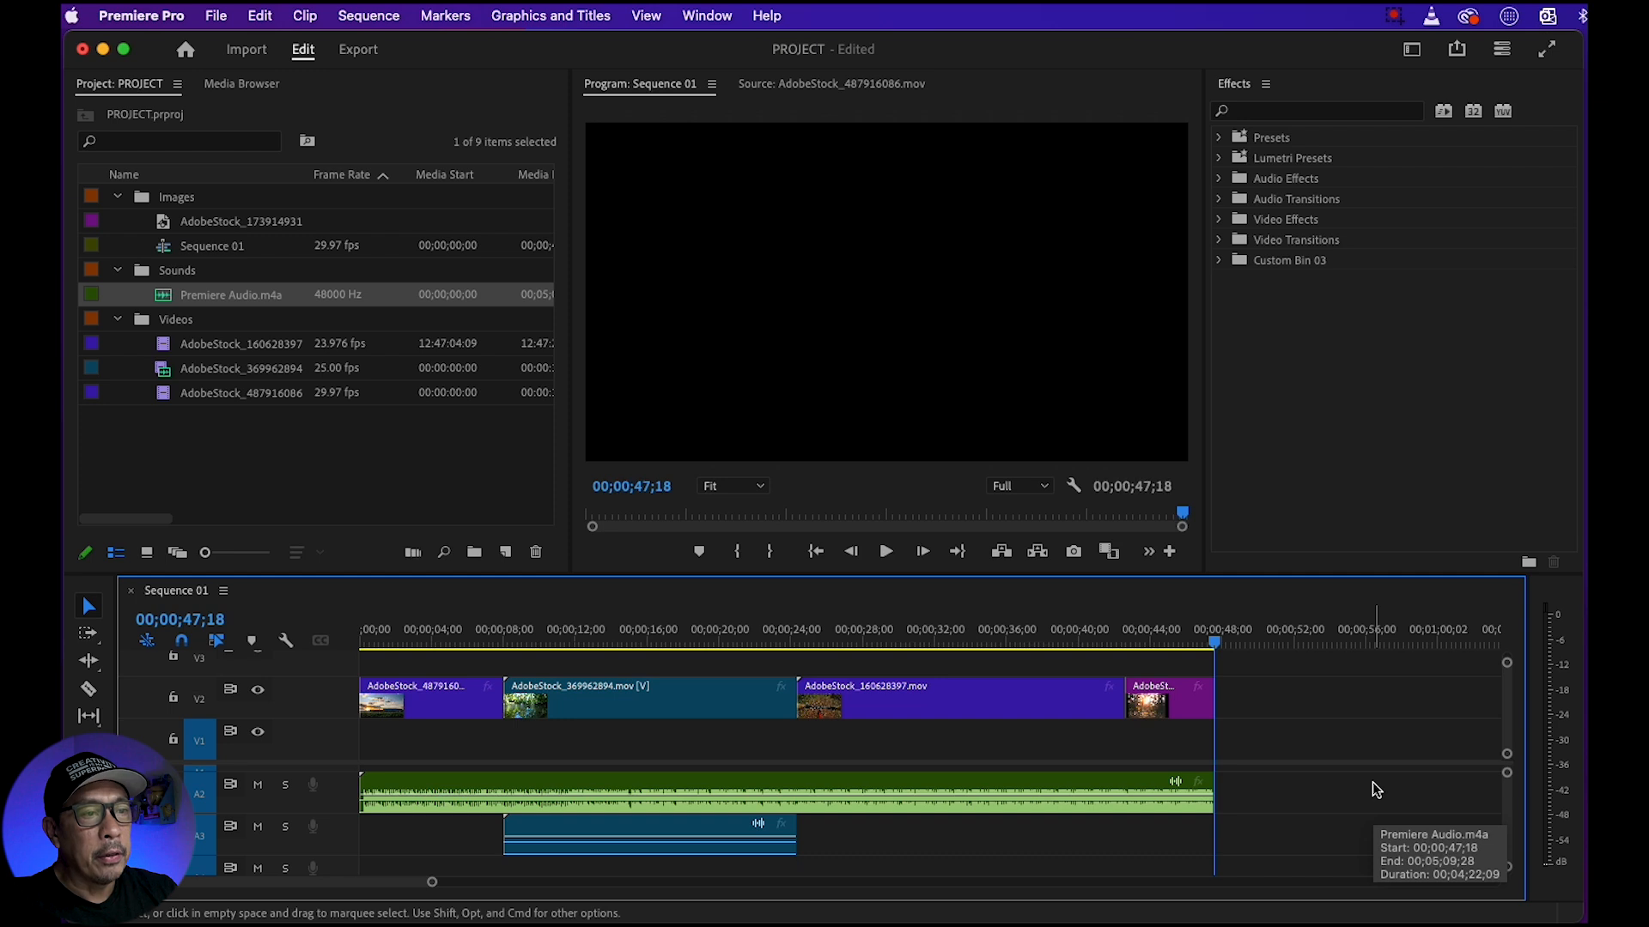
Return the playhead to the start of the sequence and play it back with the trimmed audio
{"action": "left_click", "coordinate": [814, 552]}
{"action": "left_click", "coordinate": [886, 552]}
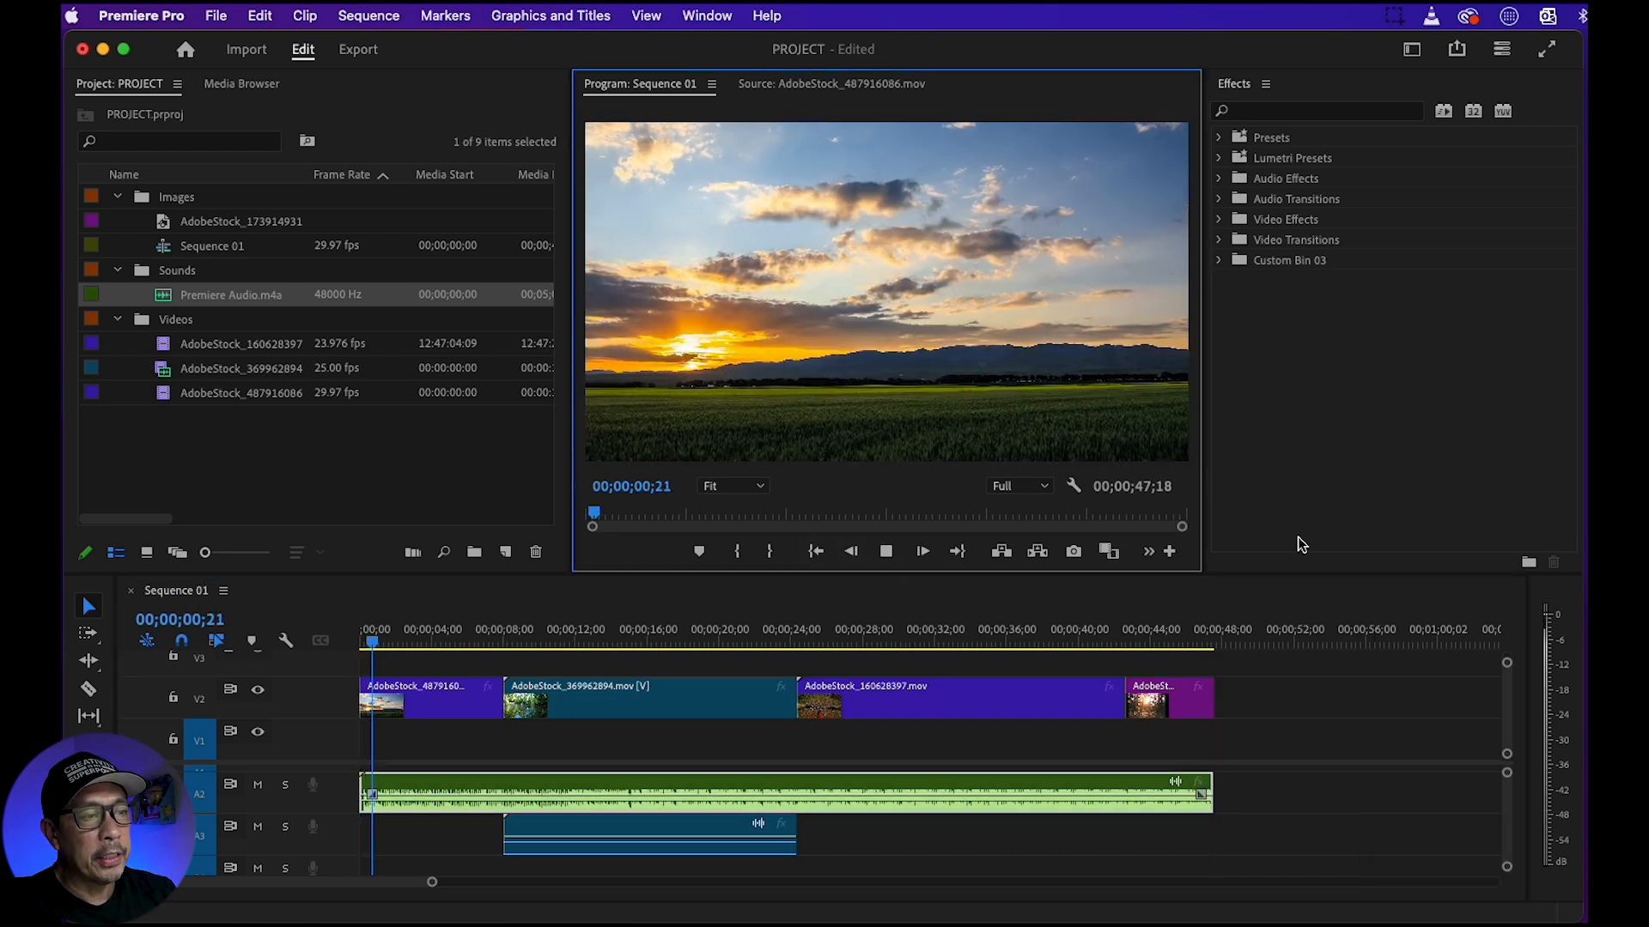